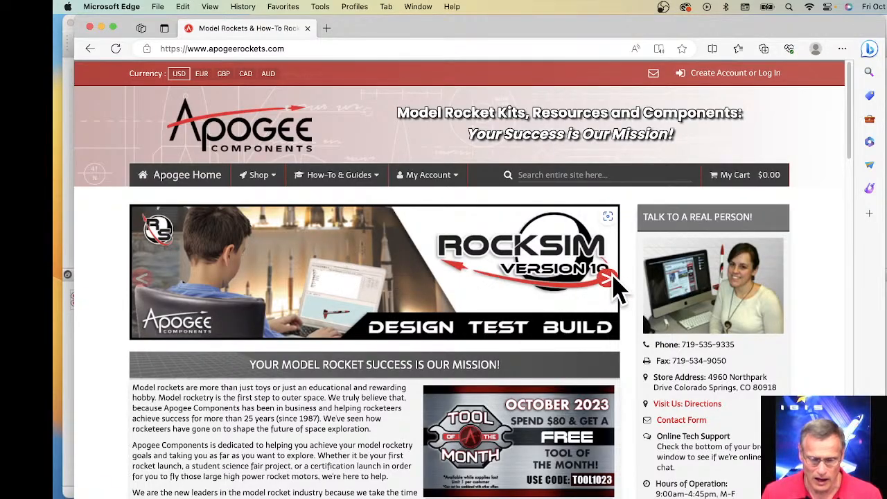
Open the RS Live Training page from the free weekly RockSim training section of the Apogee home page.
{"action": "scroll", "coordinate": [612, 275], "scroll_direction": "down", "scroll_amount": 1}
{"action": "scroll", "coordinate": [614, 281], "scroll_direction": "down", "scroll_amount": 5}
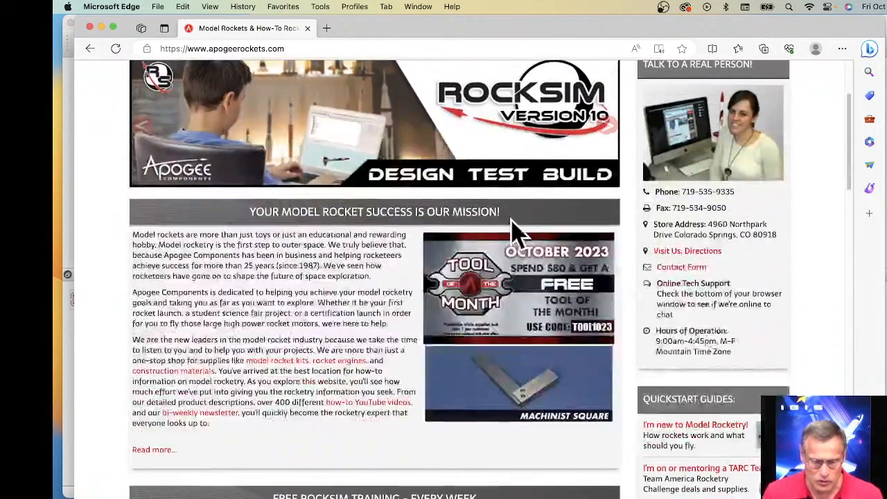
{"action": "scroll", "coordinate": [284, 208], "scroll_direction": "down", "scroll_amount": 8}
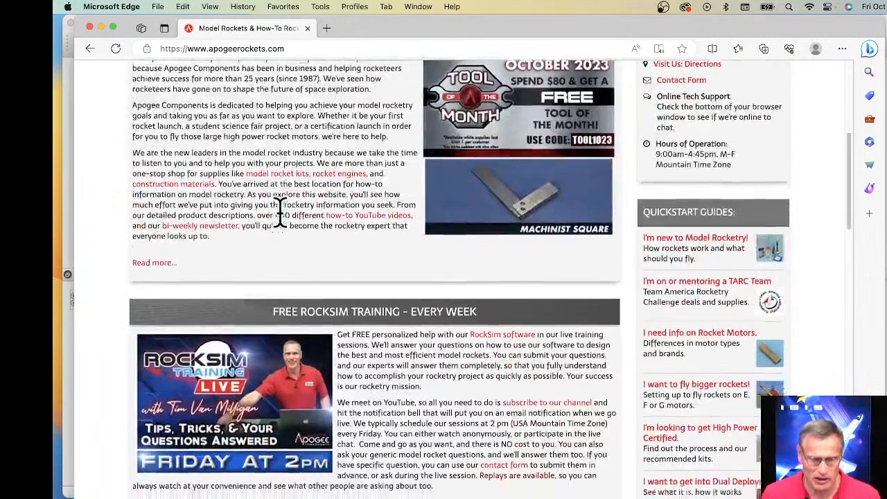
{"action": "scroll", "coordinate": [285, 215], "scroll_direction": "down", "scroll_amount": 1}
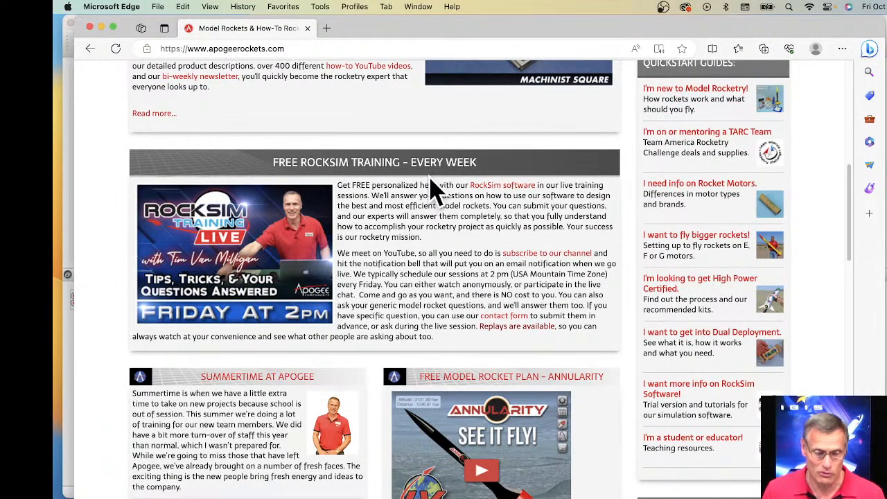
{"action": "left_click", "coordinate": [267, 229]}
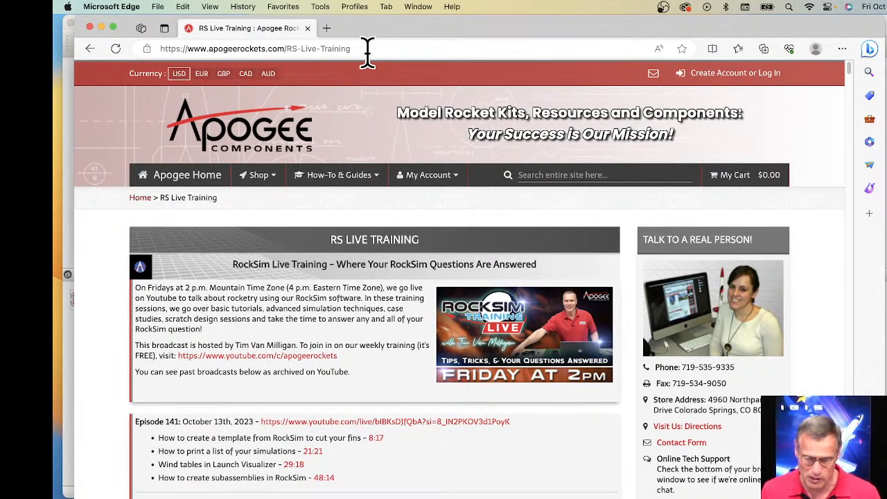
Look through the most recent training episodes and highlight the topic on printing a list of simulations under Episode 141.
{"action": "scroll", "coordinate": [378, 385], "scroll_direction": "down", "scroll_amount": 3}
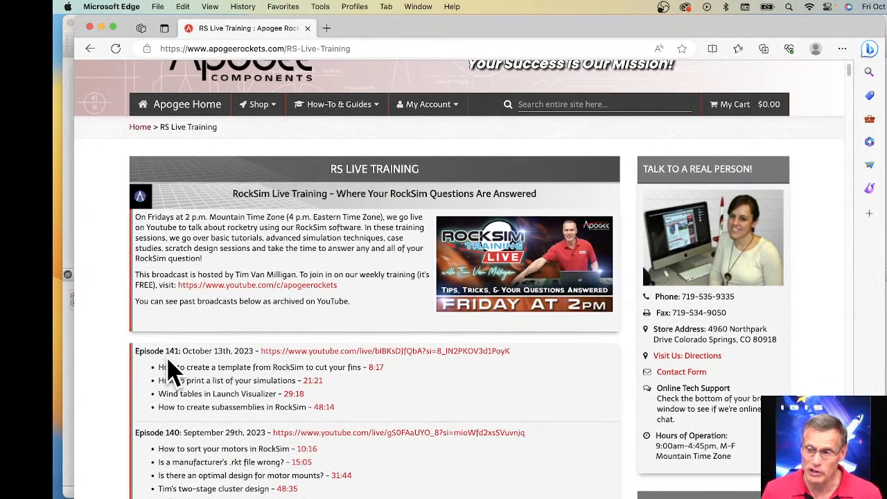
{"action": "scroll", "coordinate": [173, 373], "scroll_direction": "down", "scroll_amount": 2}
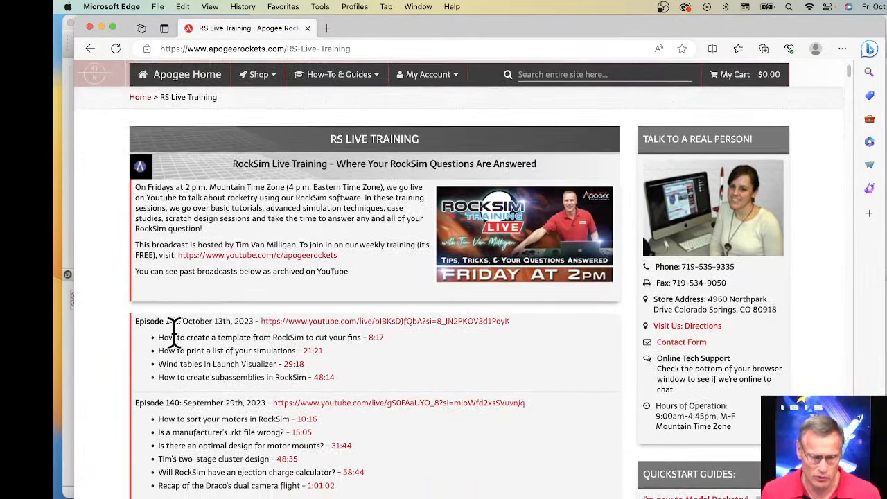
{"action": "scroll", "coordinate": [201, 333], "scroll_direction": "down", "scroll_amount": 2}
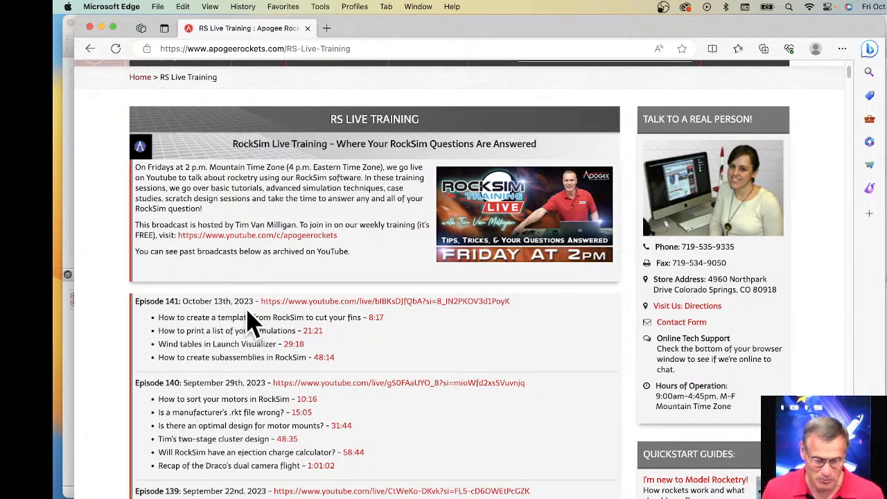
{"action": "left_click_drag", "start_coordinate": [180, 331], "coordinate": [296, 331]}
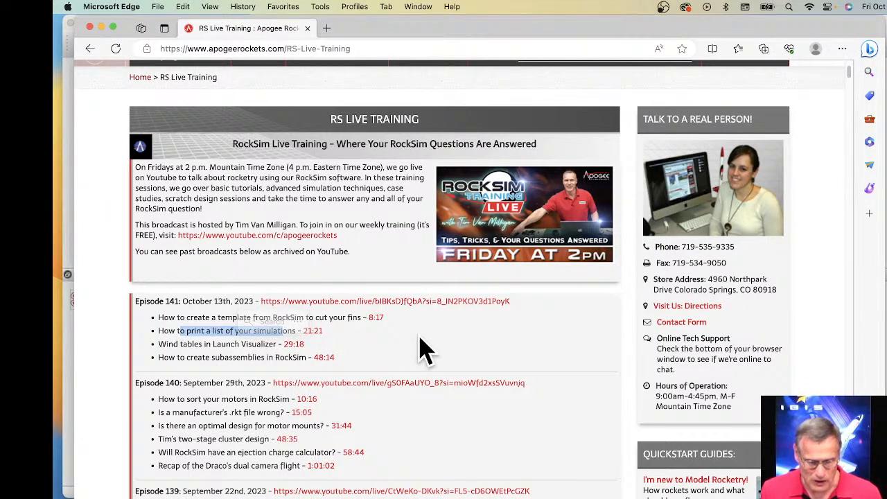
{"action": "scroll", "coordinate": [375, 336], "scroll_direction": "down", "scroll_amount": 2}
{"action": "scroll", "coordinate": [276, 294], "scroll_direction": "down", "scroll_amount": 4}
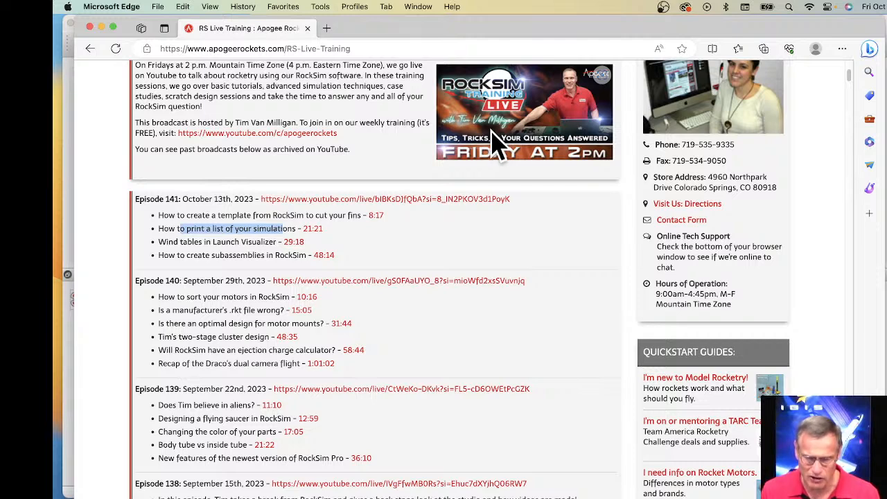
Search the episode list for "cluster" and step through the matches to the one in Episode 91.
{"action": "key", "text": "super+f"}
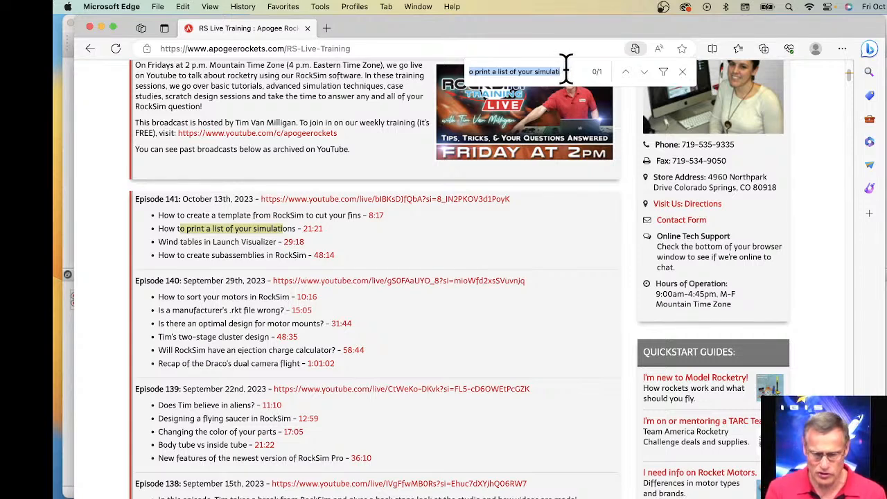
{"action": "type", "text": "cluster"}
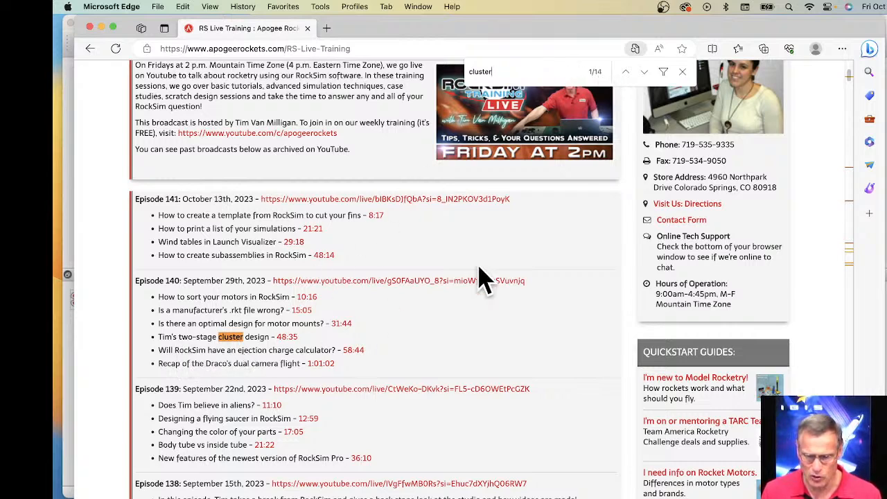
{"action": "left_click", "coordinate": [644, 72]}
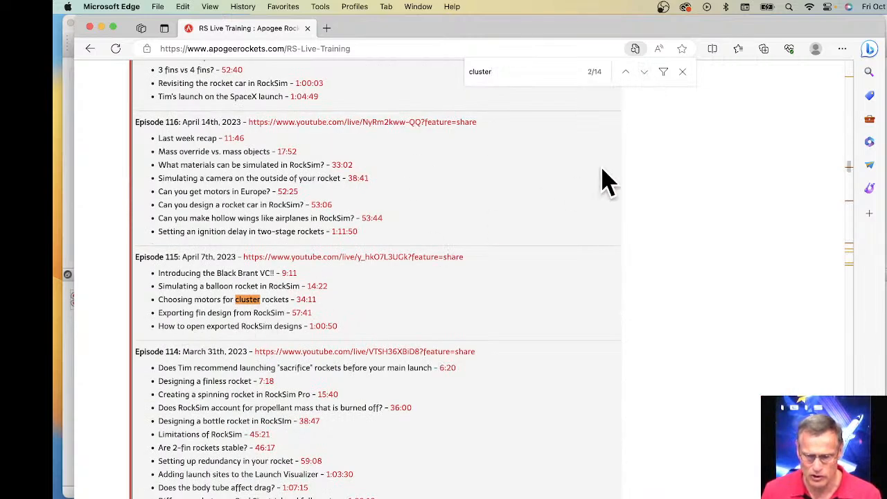
{"action": "left_click", "coordinate": [644, 72]}
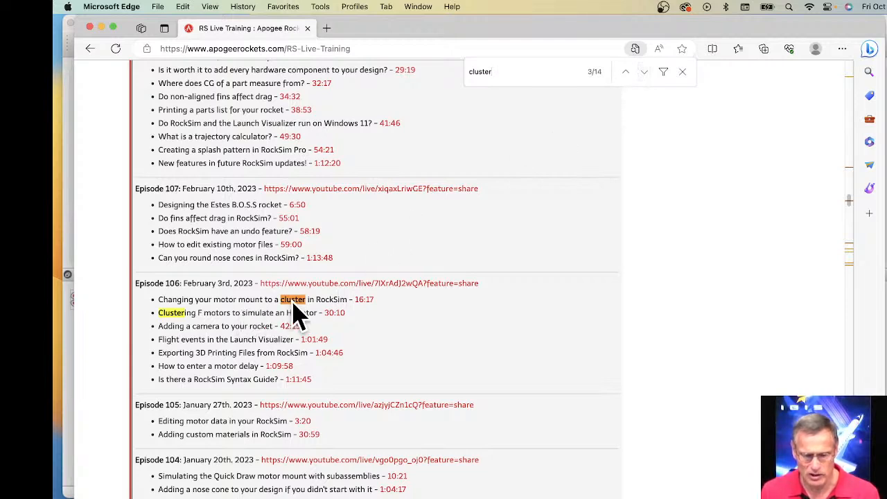
{"action": "left_click", "coordinate": [644, 72]}
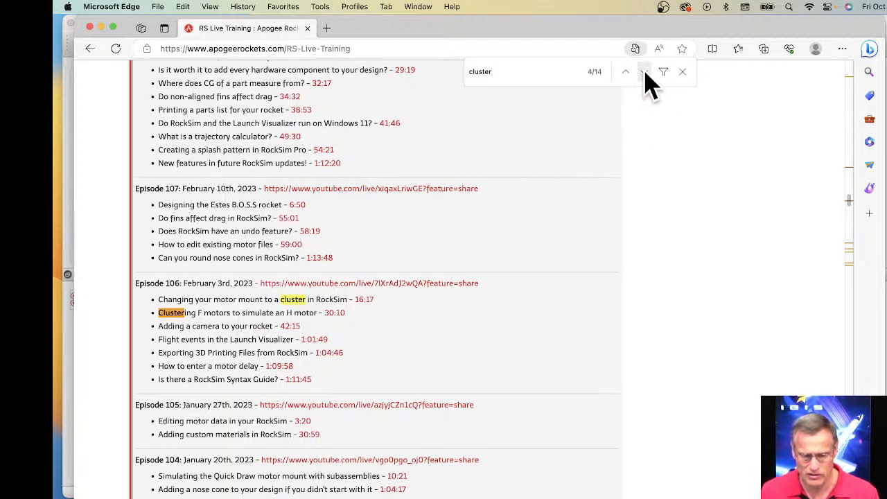
{"action": "left_click", "coordinate": [644, 72]}
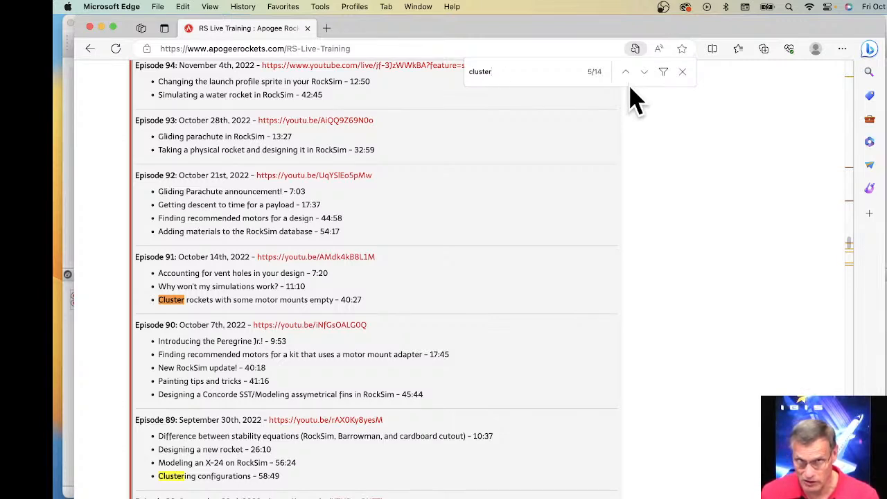
Close the page search and view the RockSim software and how-to resources listed in the site's guides.
{"action": "scroll", "coordinate": [552, 233], "scroll_direction": "up", "scroll_amount": 8}
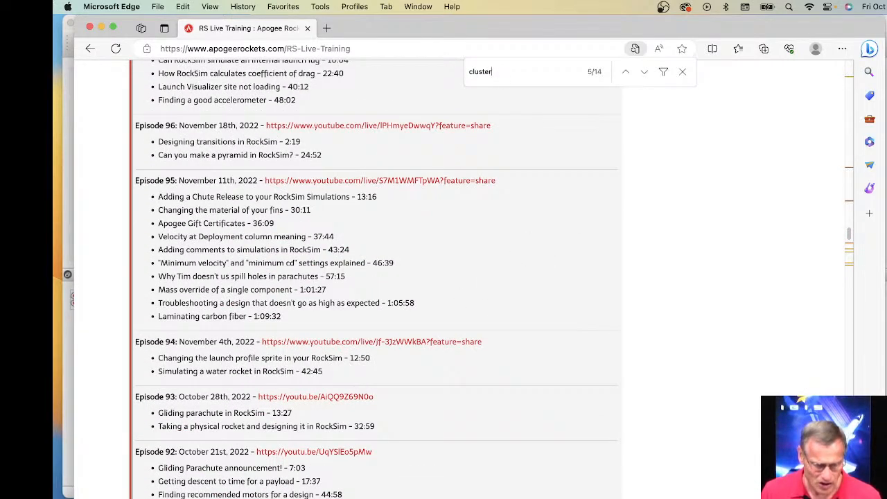
{"action": "key", "text": "Home"}
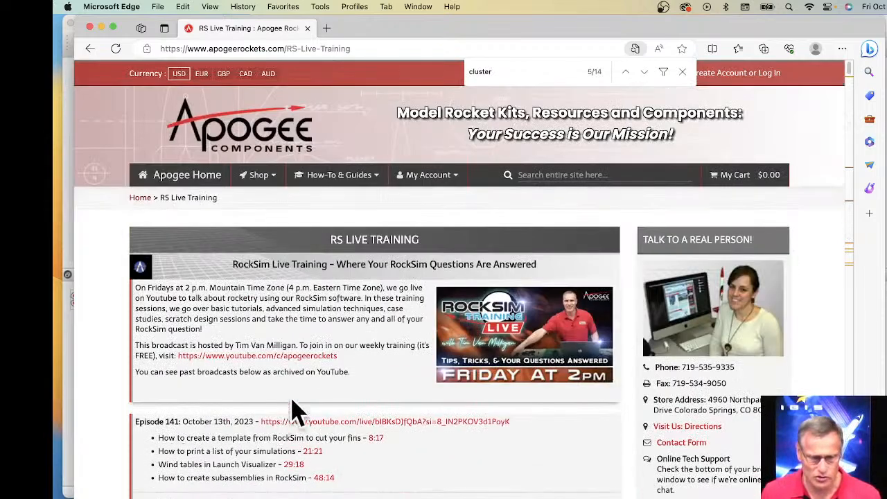
{"action": "left_click", "coordinate": [344, 177]}
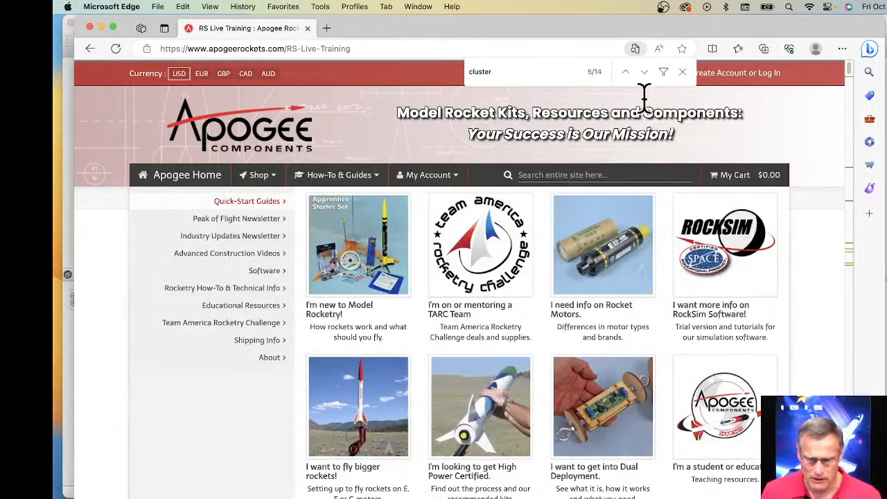
{"action": "left_click", "coordinate": [682, 71]}
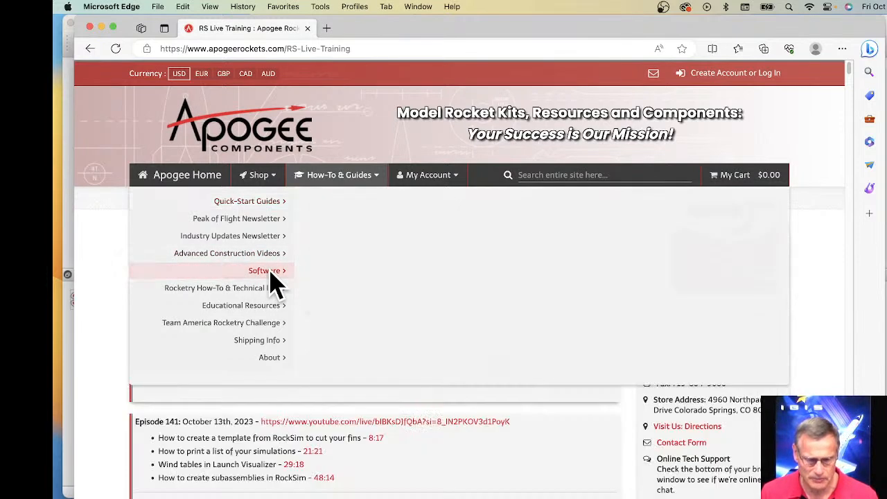
{"action": "mouse_move", "coordinate": [272, 274]}
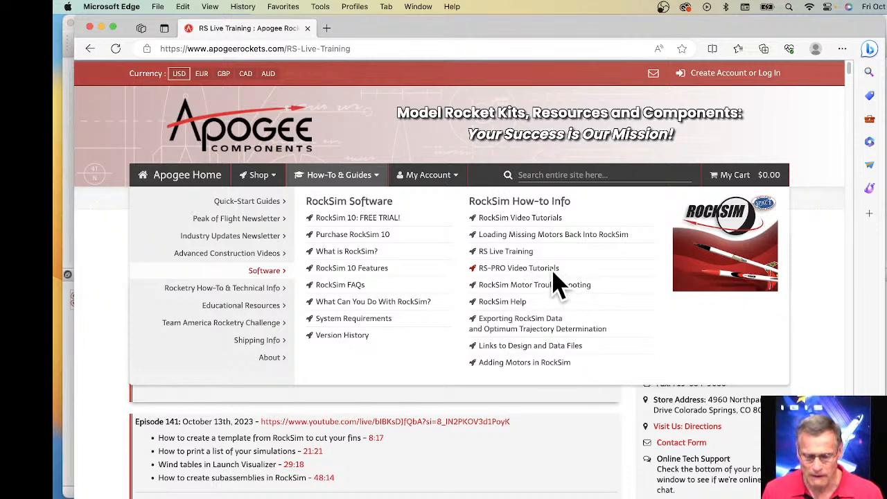
{"action": "scroll", "coordinate": [527, 274], "scroll_direction": "down", "scroll_amount": 1}
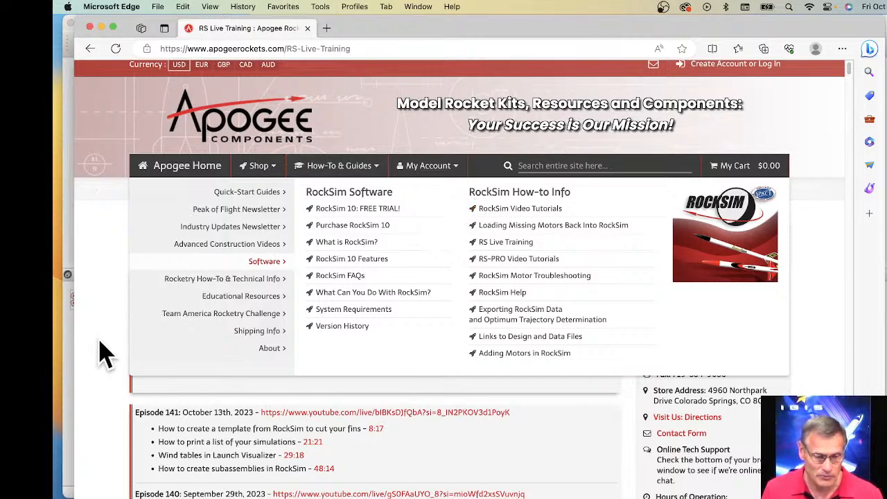
{"action": "left_click", "coordinate": [351, 174]}
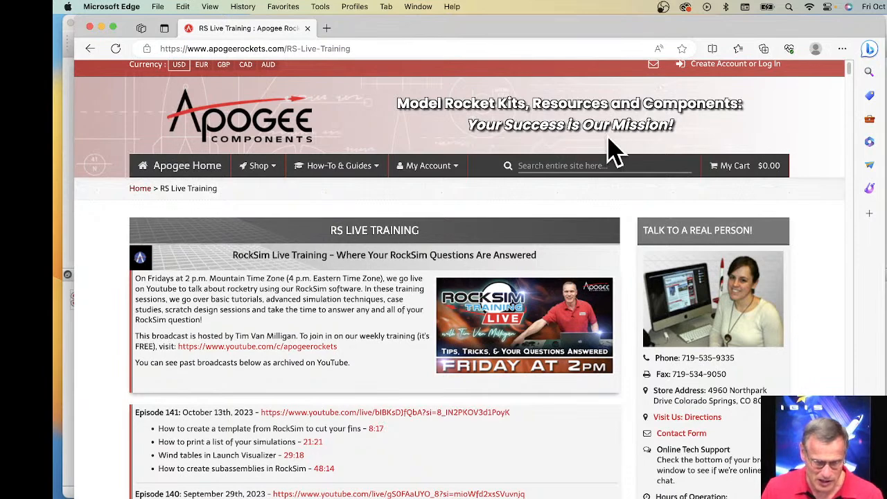
Open the Rocket Locators category from the shop's Electronics & Payloads section.
{"action": "left_click", "coordinate": [262, 170]}
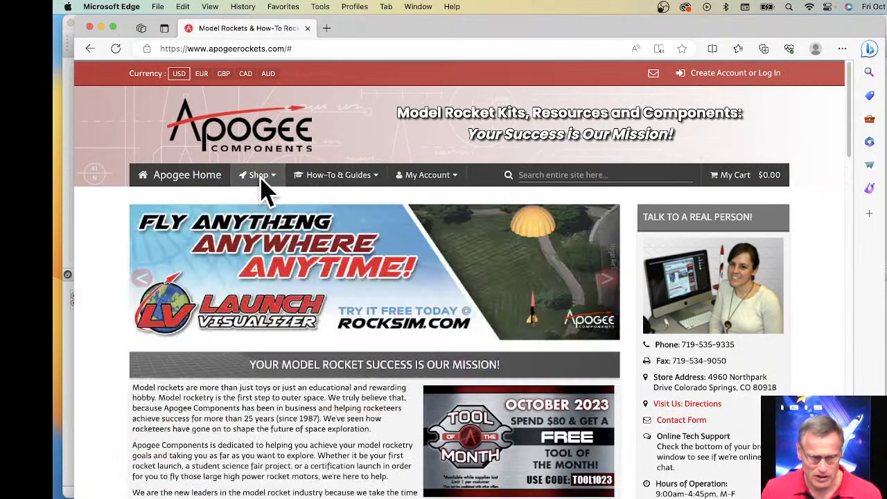
{"action": "mouse_move", "coordinate": [264, 187]}
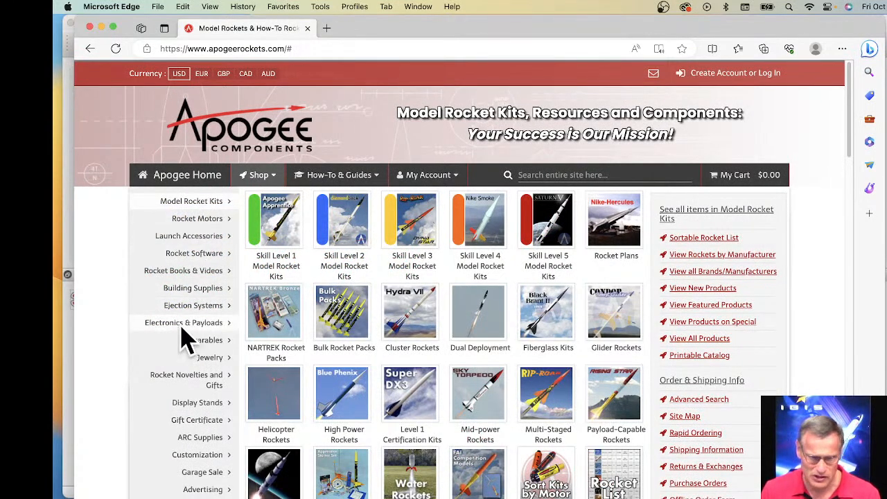
{"action": "mouse_move", "coordinate": [192, 327]}
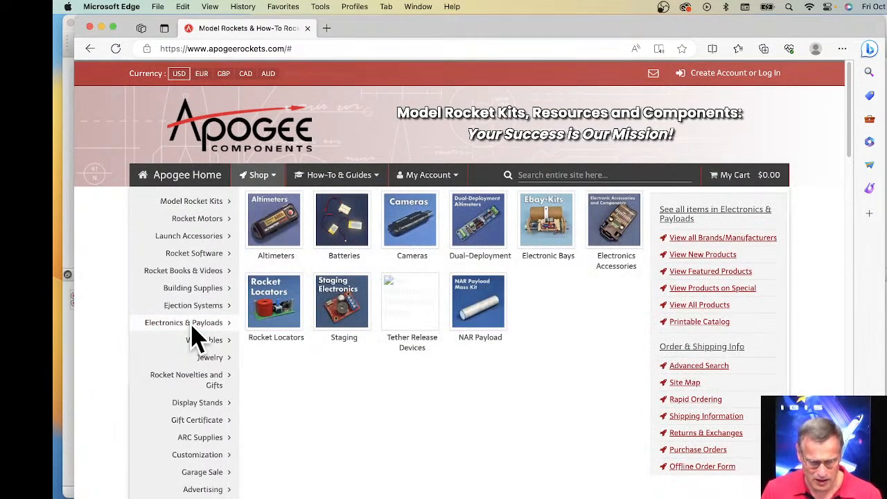
{"action": "left_click", "coordinate": [278, 303]}
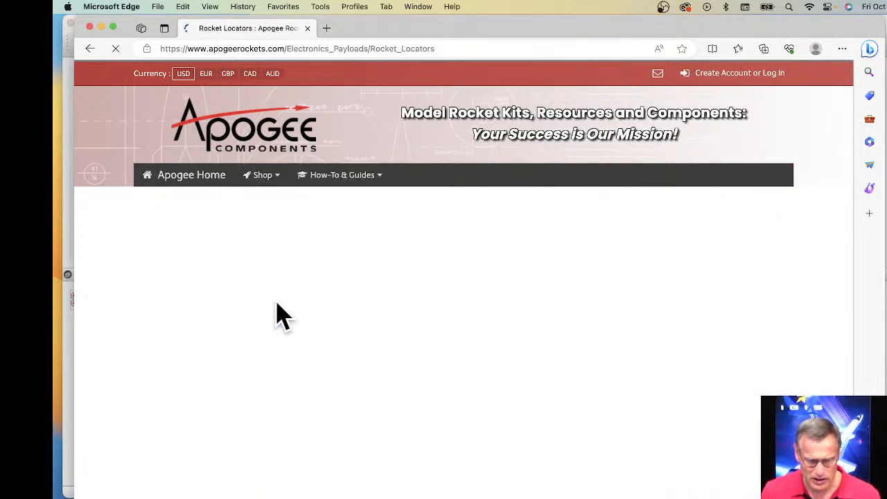
Look through the Rocket Locators product list, from the Simple GPS Tracker to the additional transmitter.
{"action": "scroll", "coordinate": [365, 376], "scroll_direction": "down", "scroll_amount": 1}
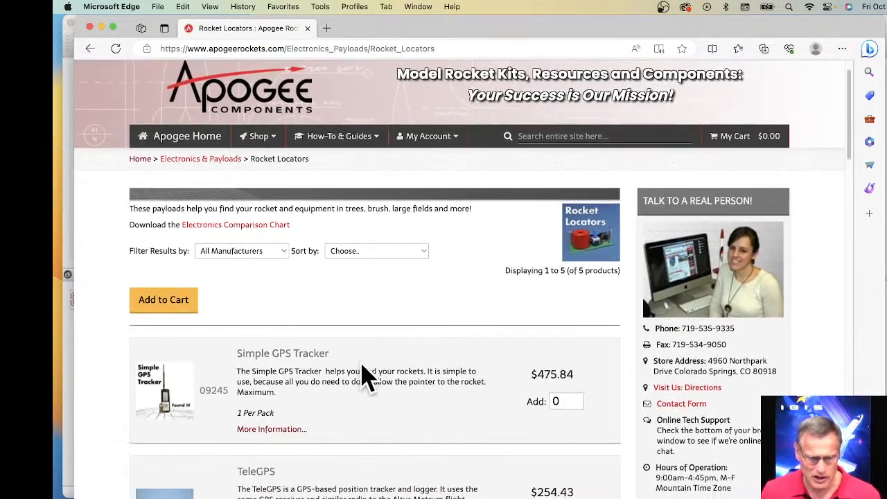
{"action": "scroll", "coordinate": [330, 329], "scroll_direction": "down", "scroll_amount": 1}
{"action": "scroll", "coordinate": [330, 329], "scroll_direction": "down", "scroll_amount": 2}
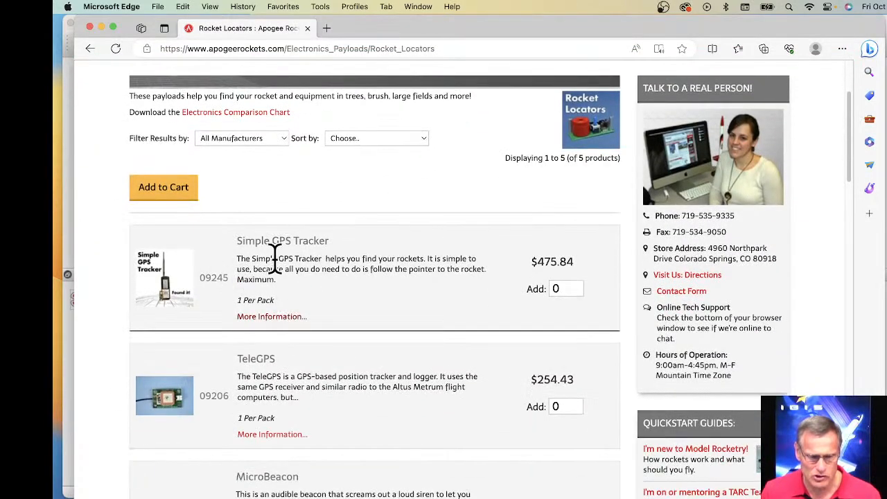
{"action": "scroll", "coordinate": [319, 253], "scroll_direction": "down", "scroll_amount": 2}
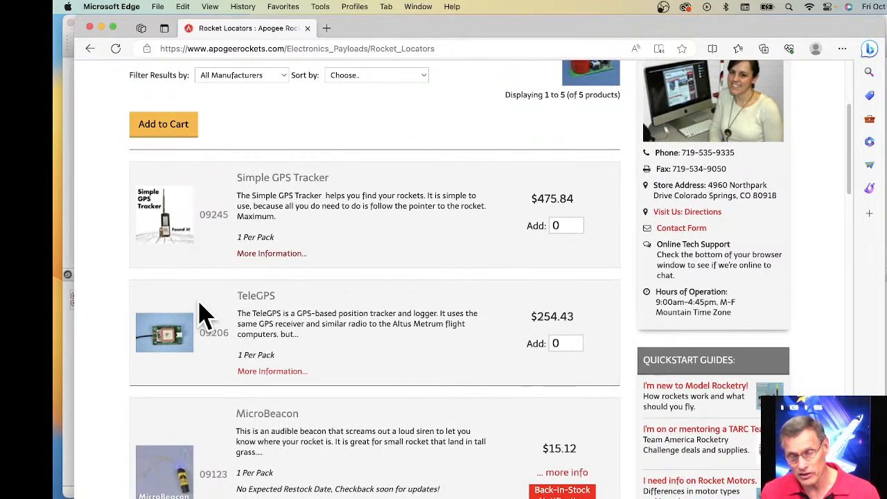
{"action": "scroll", "coordinate": [199, 315], "scroll_direction": "down", "scroll_amount": 2}
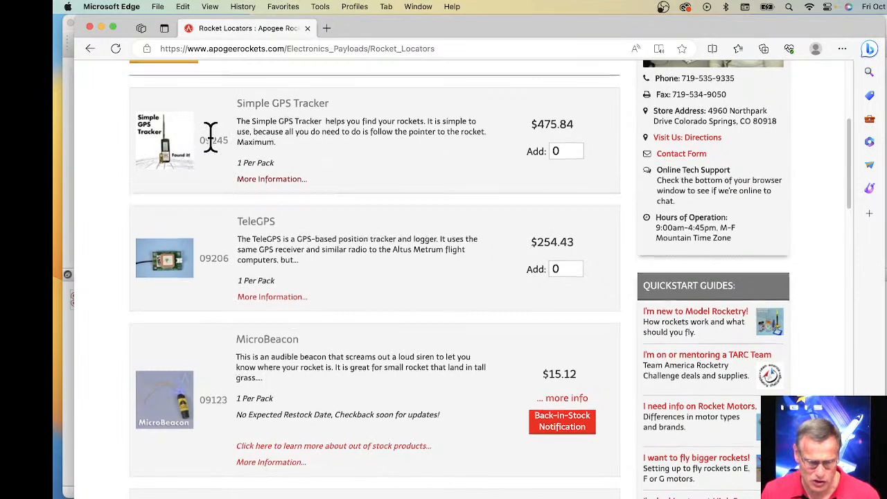
{"action": "scroll", "coordinate": [214, 152], "scroll_direction": "down", "scroll_amount": 2}
{"action": "scroll", "coordinate": [395, 171], "scroll_direction": "down", "scroll_amount": 7}
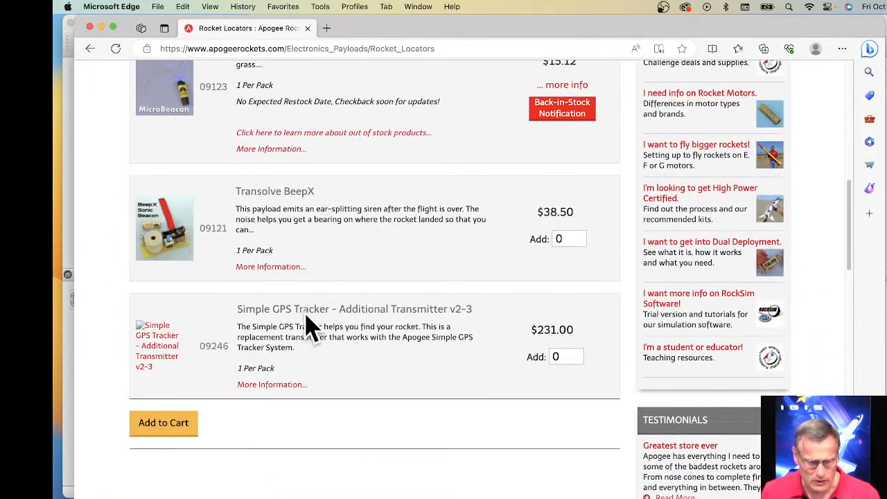
{"action": "scroll", "coordinate": [281, 326], "scroll_direction": "up", "scroll_amount": 1}
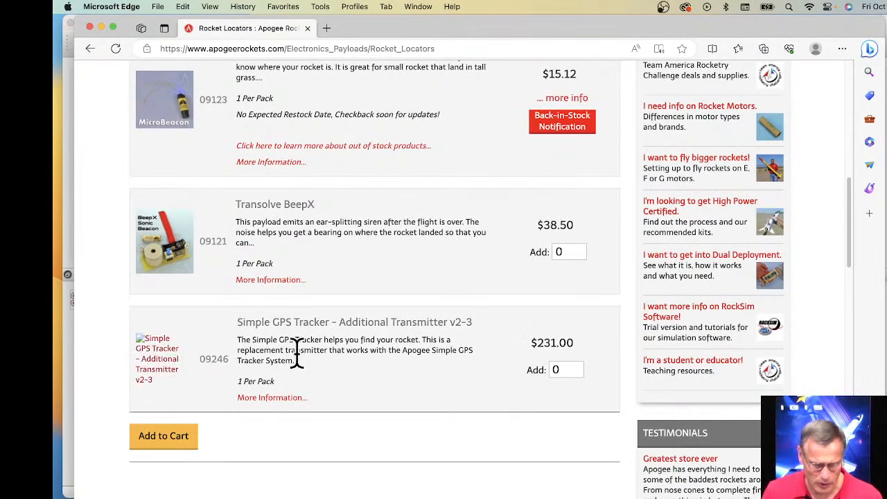
Open the Simple GPS Tracker product page and enlarge the photo of the handheld receiver.
{"action": "scroll", "coordinate": [297, 352], "scroll_direction": "up", "scroll_amount": 3}
{"action": "scroll", "coordinate": [297, 352], "scroll_direction": "up", "scroll_amount": 8}
{"action": "left_click", "coordinate": [171, 226]}
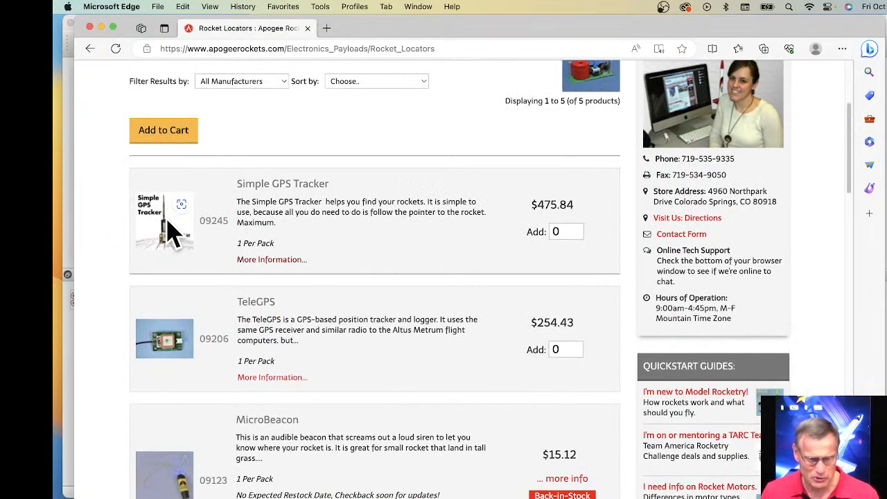
{"action": "scroll", "coordinate": [582, 274], "scroll_direction": "down", "scroll_amount": 5}
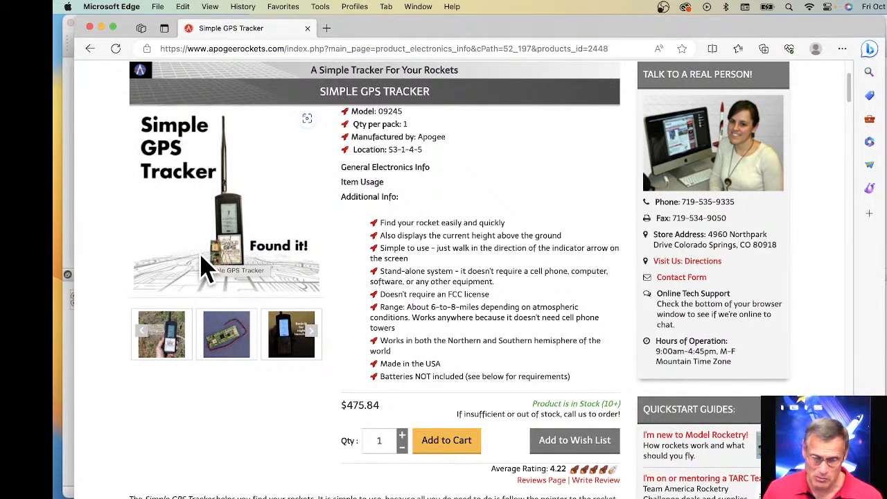
{"action": "left_click", "coordinate": [172, 335]}
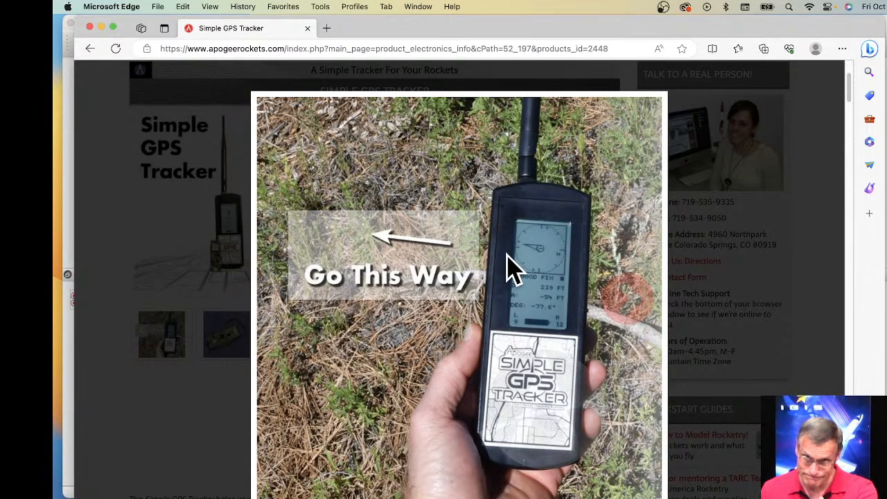
Go through the remaining enlarged Simple GPS Tracker photos up to the daylight-readable display, and close the photo viewer.
{"action": "left_click", "coordinate": [622, 312]}
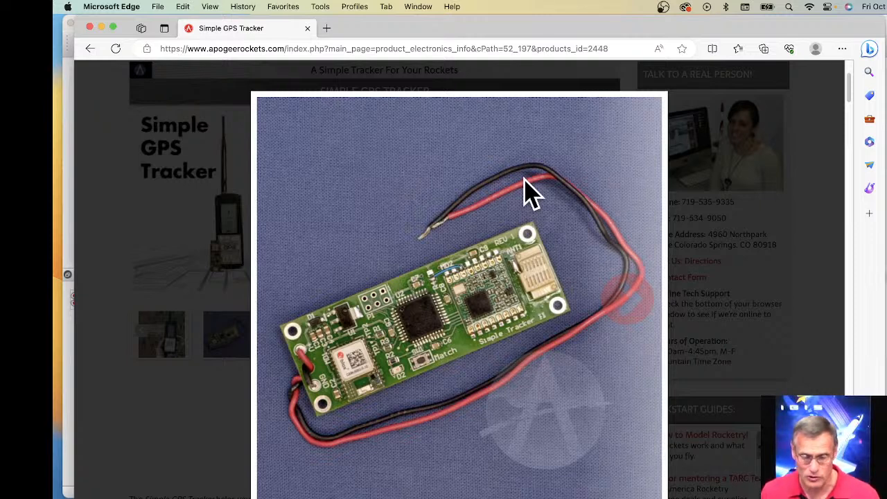
{"action": "left_click", "coordinate": [630, 305]}
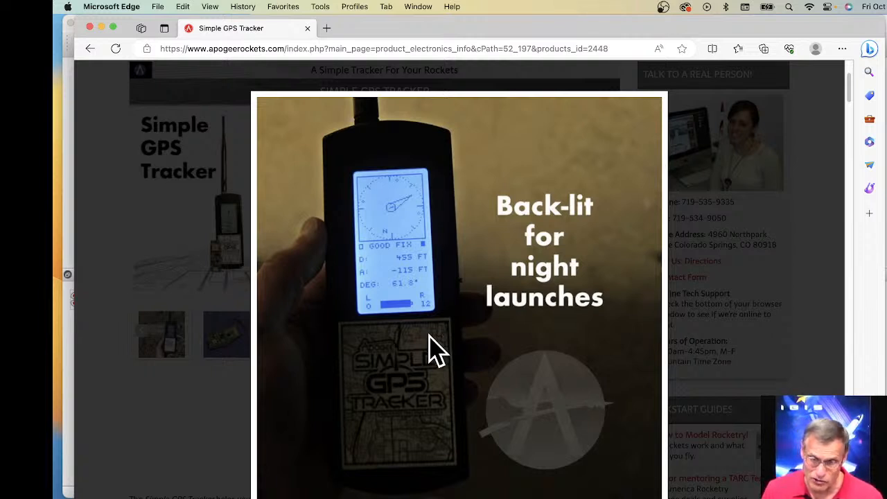
{"action": "mouse_move", "coordinate": [363, 231]}
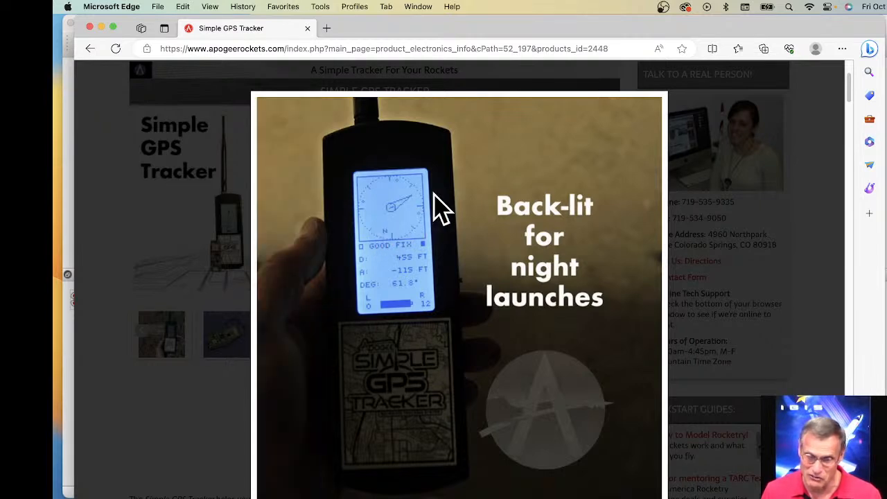
{"action": "left_click", "coordinate": [629, 315]}
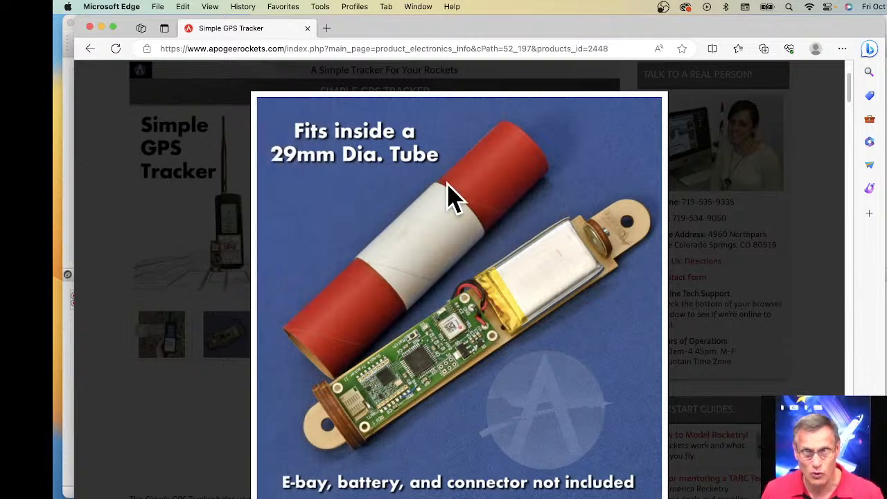
{"action": "left_click", "coordinate": [631, 303]}
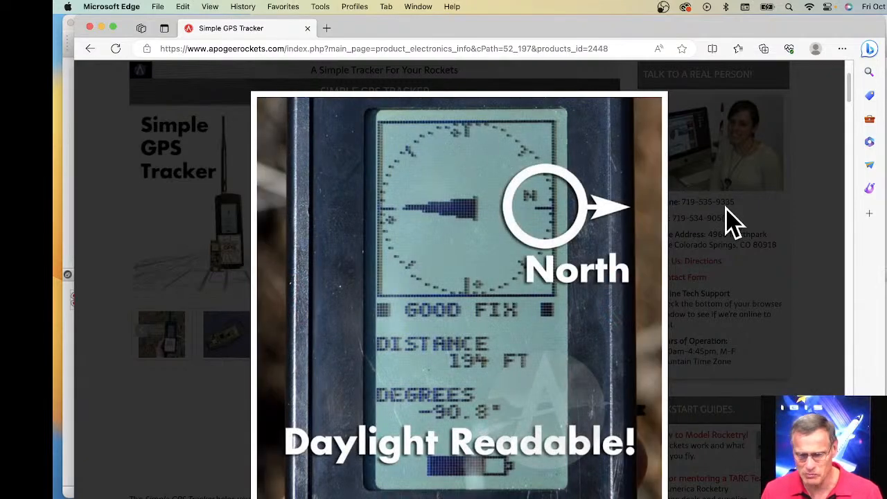
{"action": "left_click", "coordinate": [732, 222]}
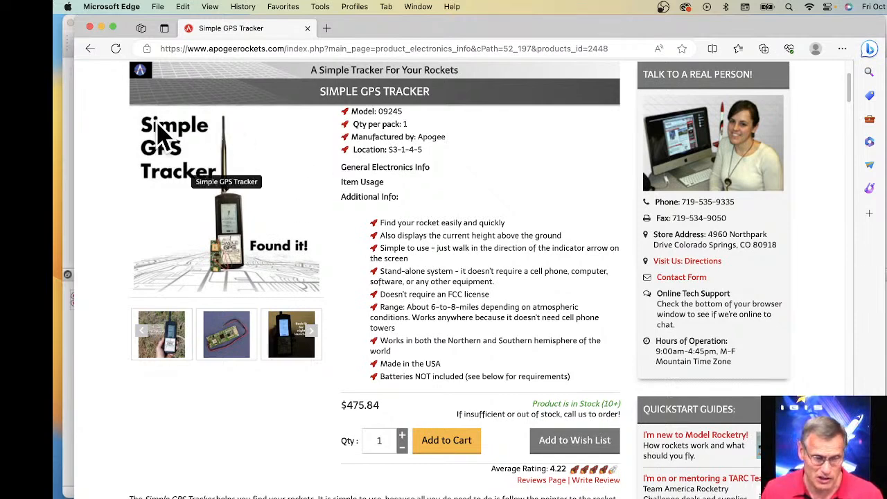
Return to the Electronics & Payloads category and open its Dual-Deployment altimeters section.
{"action": "scroll", "coordinate": [160, 135], "scroll_direction": "up", "scroll_amount": 3}
{"action": "scroll", "coordinate": [160, 135], "scroll_direction": "up", "scroll_amount": 2}
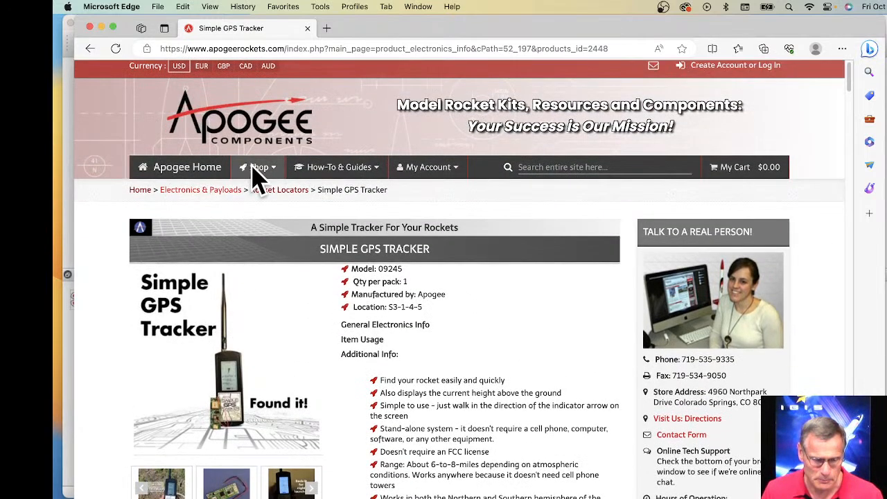
{"action": "left_click", "coordinate": [206, 193]}
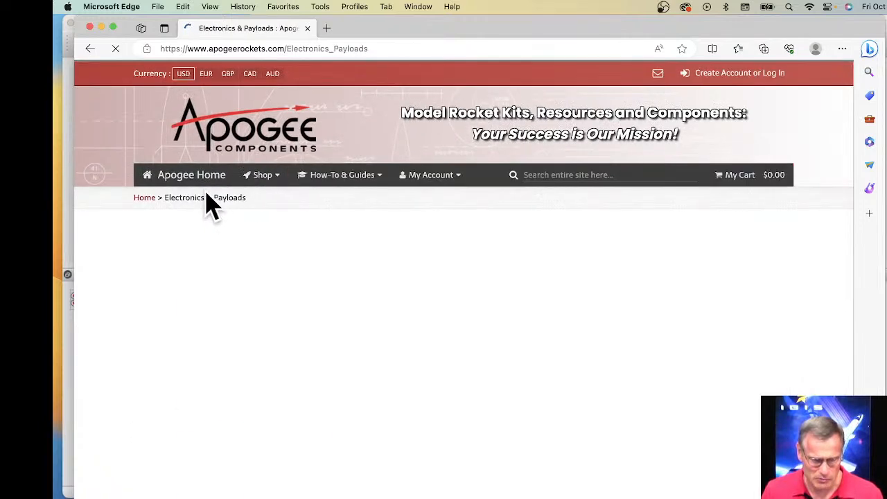
{"action": "scroll", "coordinate": [306, 182], "scroll_direction": "down", "scroll_amount": 1}
{"action": "scroll", "coordinate": [308, 181], "scroll_direction": "down", "scroll_amount": 1}
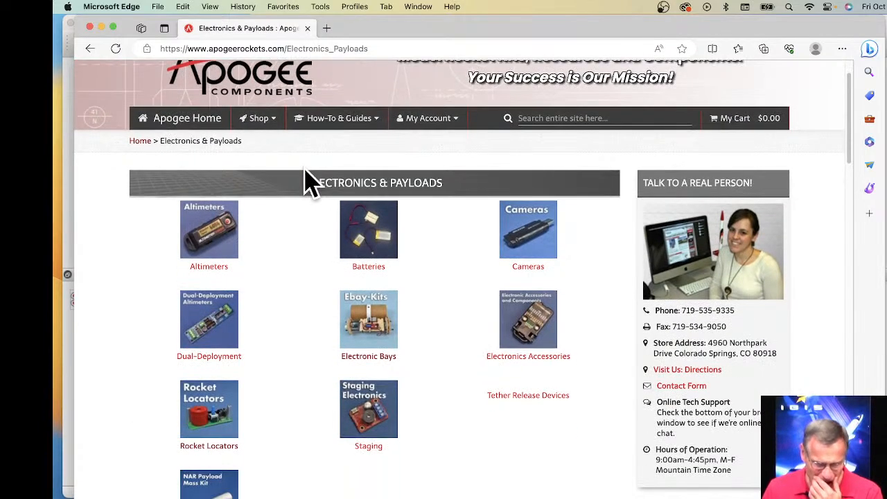
{"action": "left_click", "coordinate": [225, 331]}
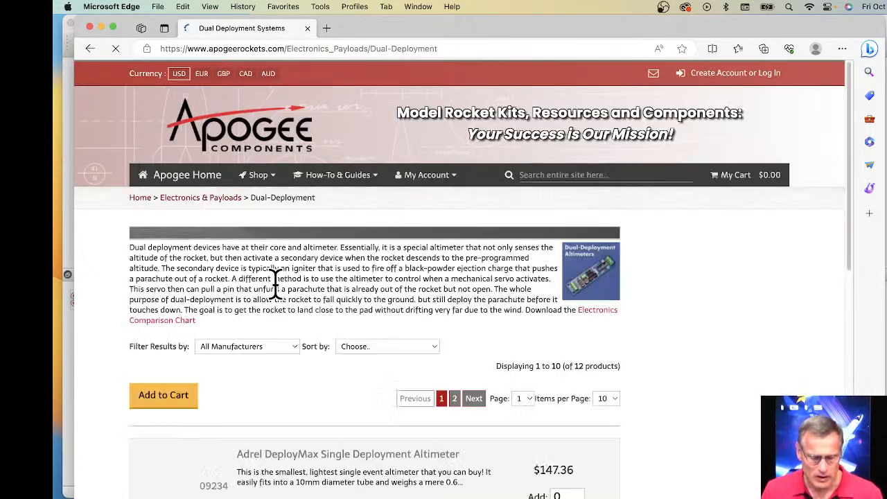
Look through the Dual-Deployment product list and open the TeleMega Flight Computer product page.
{"action": "scroll", "coordinate": [401, 236], "scroll_direction": "down", "scroll_amount": 1}
{"action": "scroll", "coordinate": [337, 274], "scroll_direction": "down", "scroll_amount": 12}
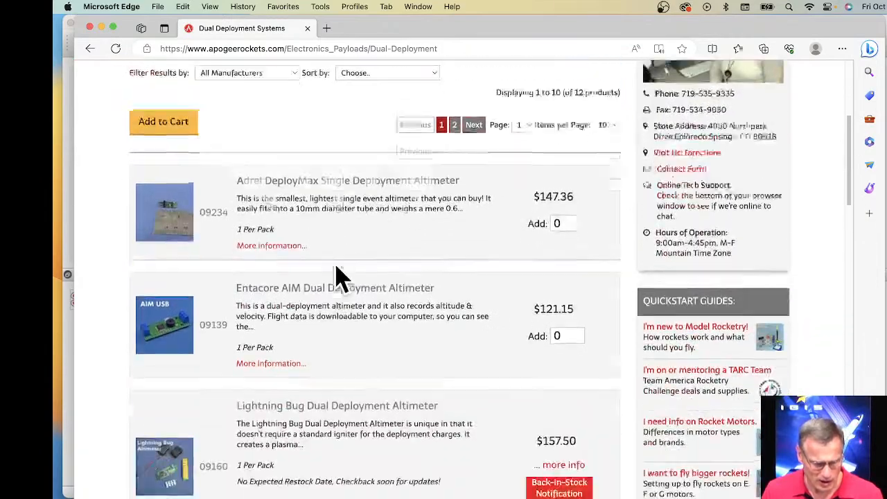
{"action": "scroll", "coordinate": [335, 263], "scroll_direction": "down", "scroll_amount": 10}
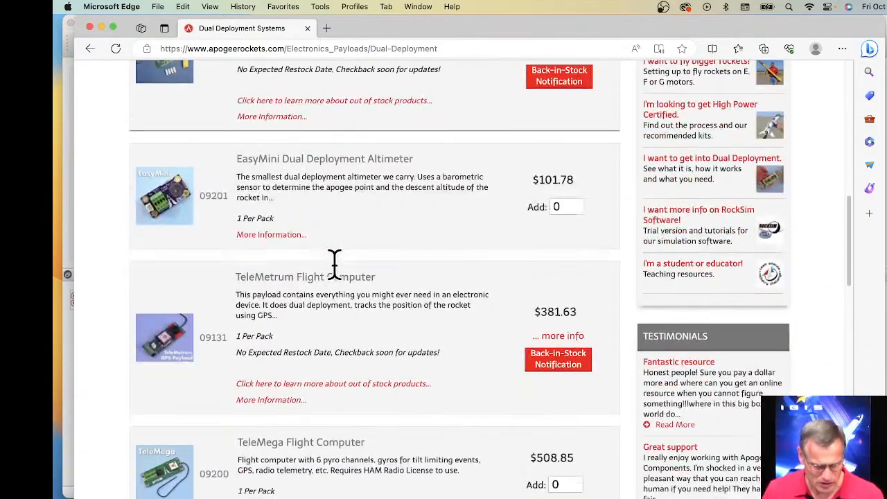
{"action": "scroll", "coordinate": [340, 277], "scroll_direction": "down", "scroll_amount": 3}
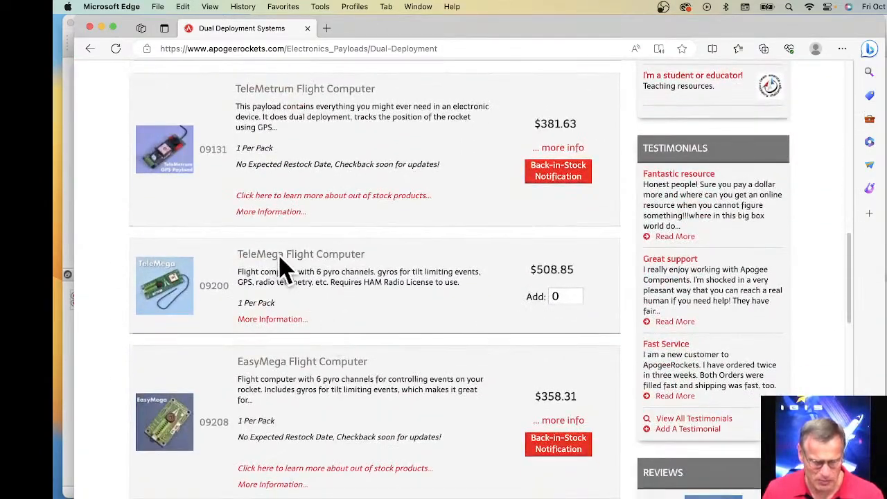
{"action": "left_click", "coordinate": [304, 255]}
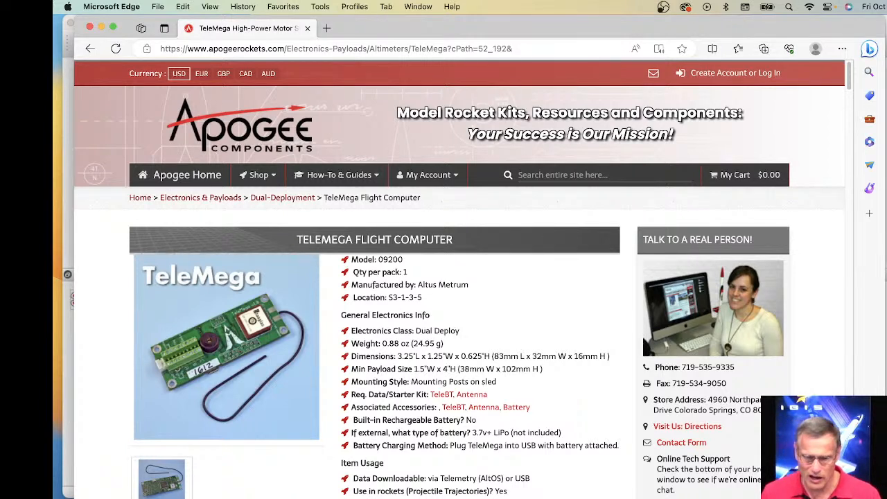
Search the entire site for "kronos" and open the Kronos rocket kit's product page.
{"action": "left_click", "coordinate": [552, 178]}
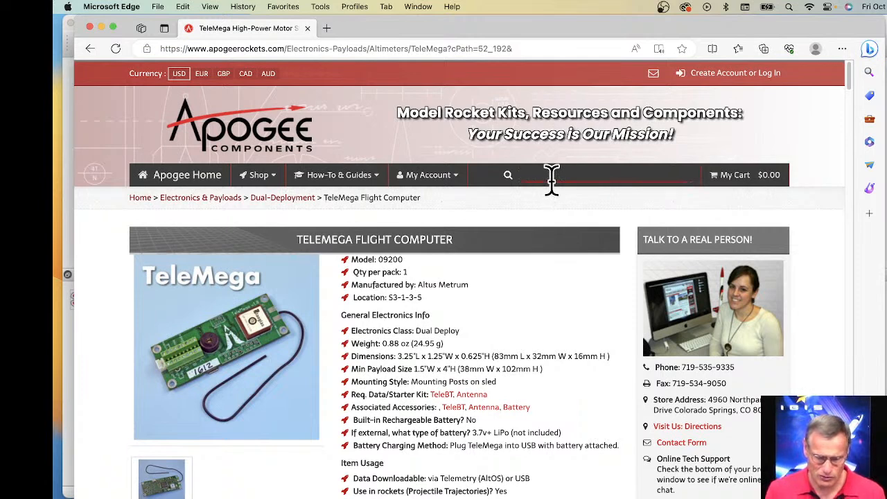
{"action": "type", "text": "kr"}
{"action": "type", "text": "ono"}
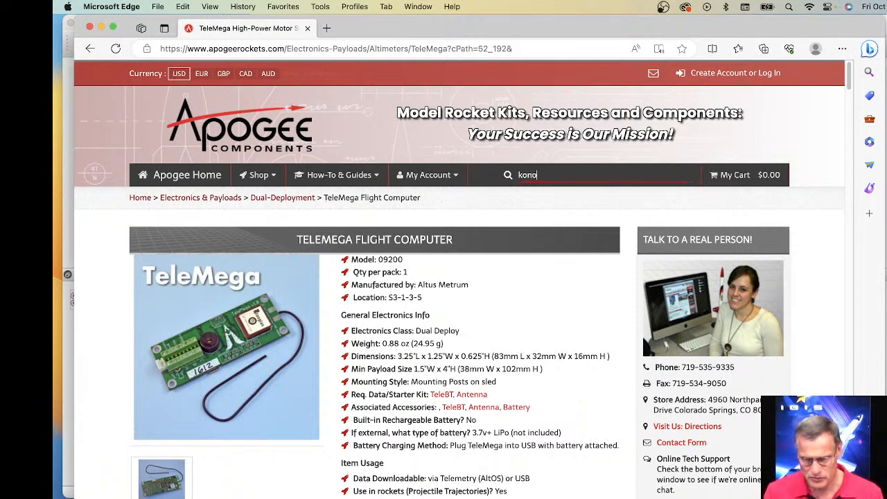
{"action": "key", "text": "BackSpace"}
{"action": "key", "text": "BackSpace"}
{"action": "key", "text": "BackSpace"}
{"action": "type", "text": "rono"}
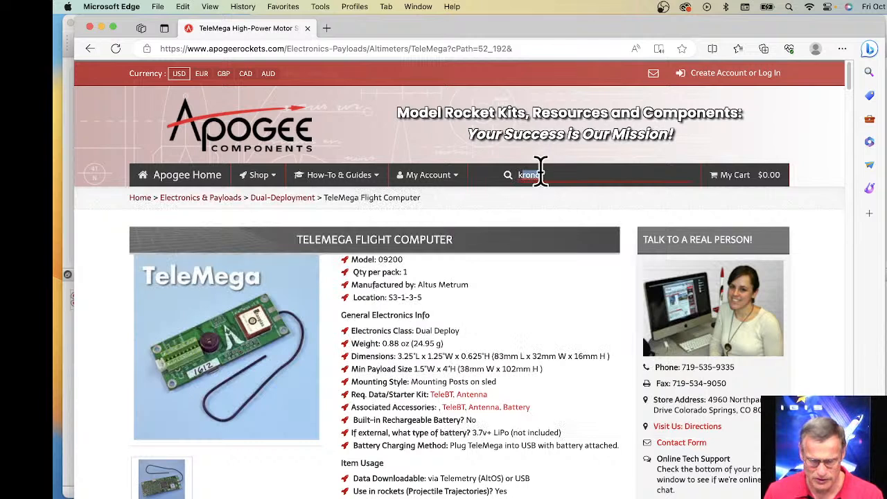
{"action": "left_click", "coordinate": [541, 174]}
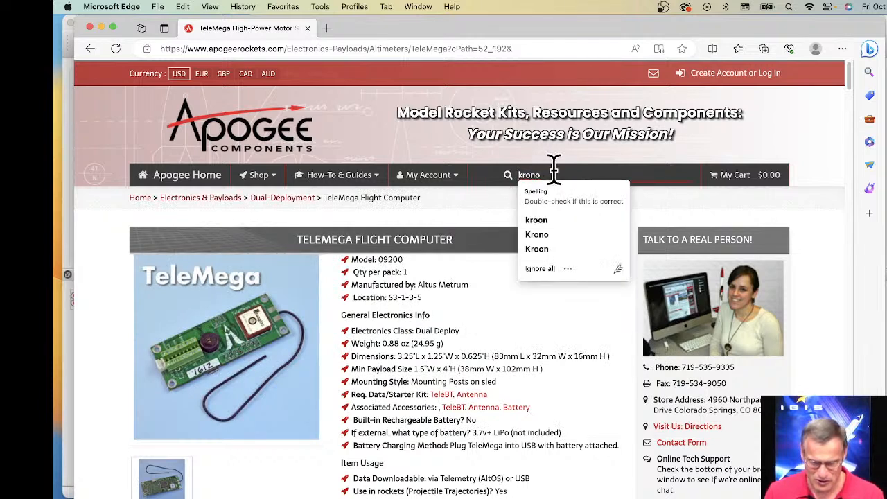
{"action": "type", "text": "s"}
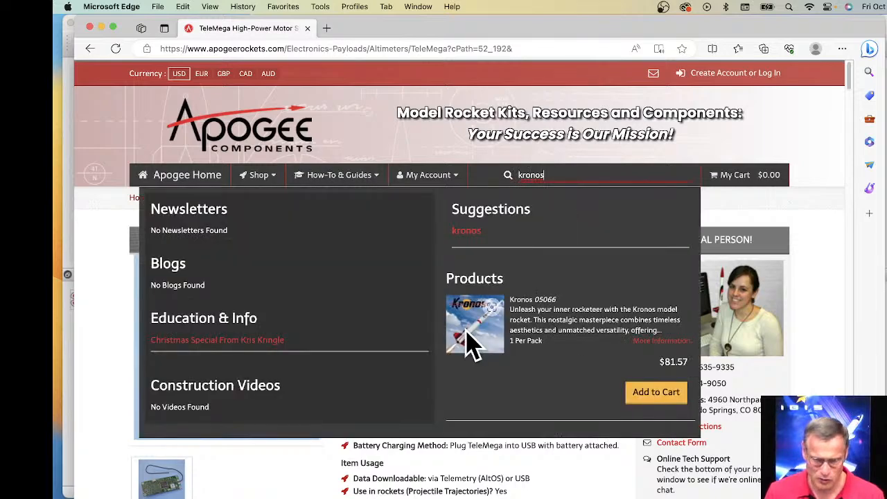
{"action": "left_click", "coordinate": [472, 340]}
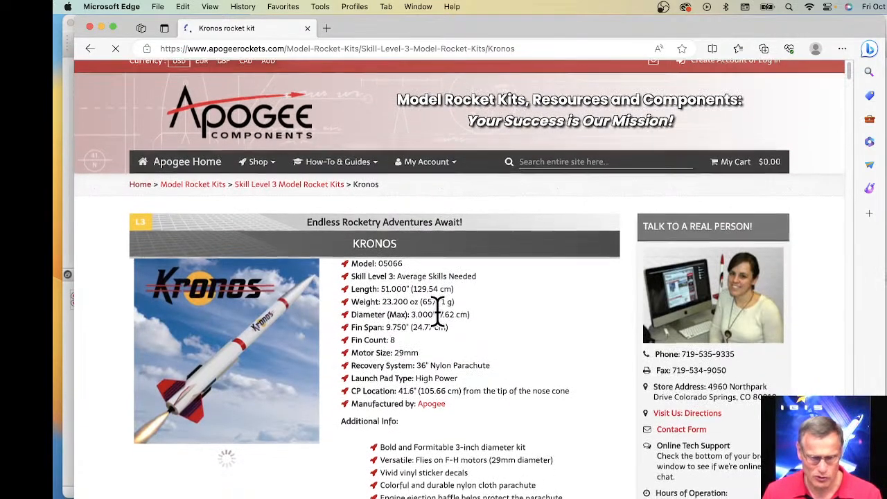
Enlarge the main Kronos photo, go through the kit's images up to the parts layout, and close the photo viewer.
{"action": "scroll", "coordinate": [436, 312], "scroll_direction": "down", "scroll_amount": 5}
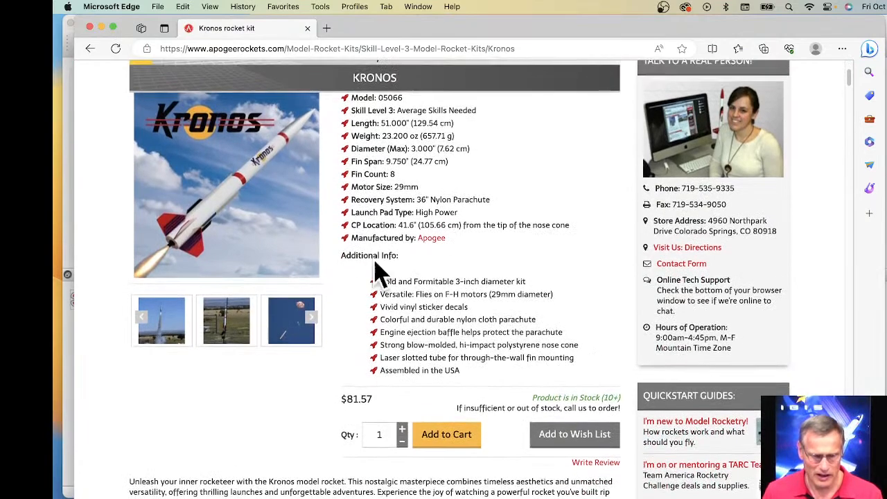
{"action": "left_click", "coordinate": [223, 186]}
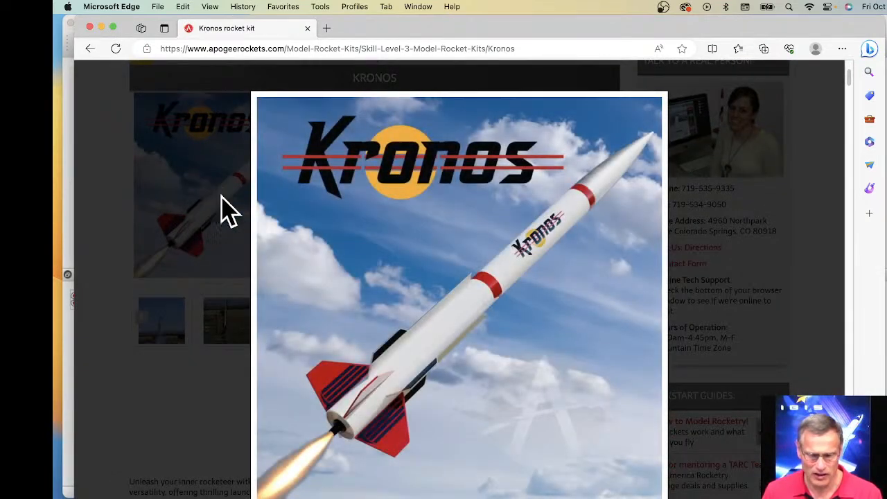
{"action": "left_click", "coordinate": [639, 298]}
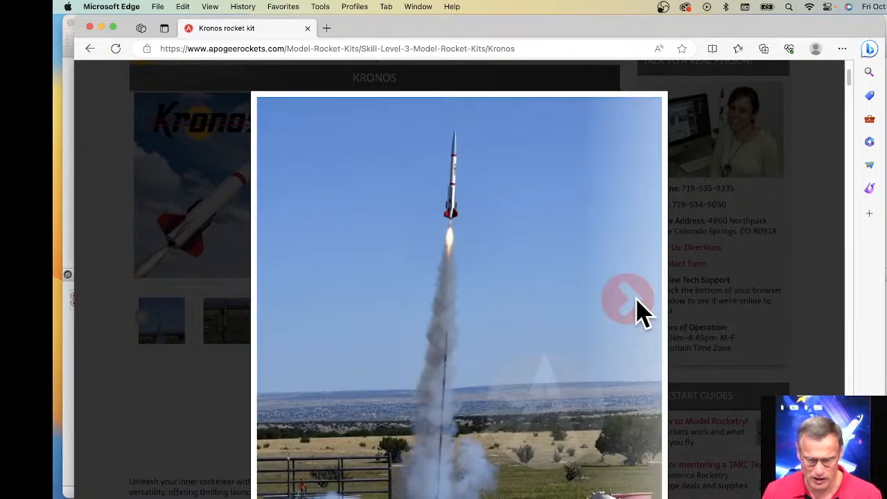
{"action": "left_click", "coordinate": [637, 301]}
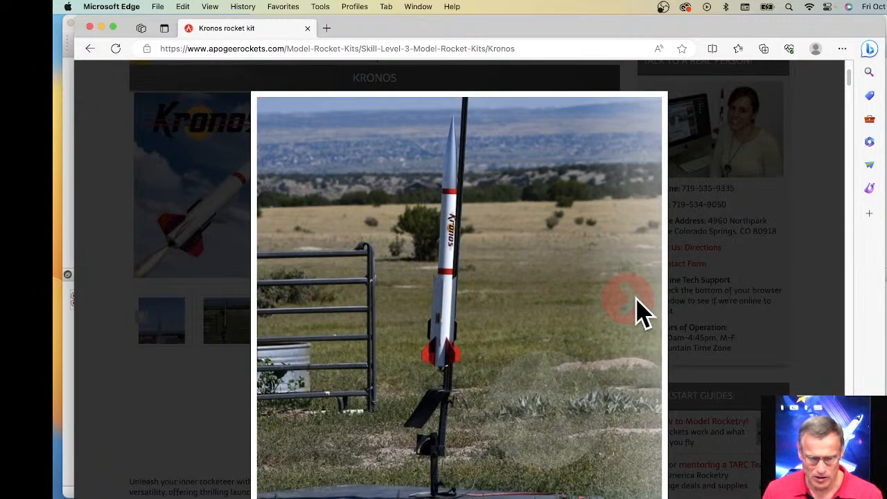
{"action": "left_click", "coordinate": [637, 302]}
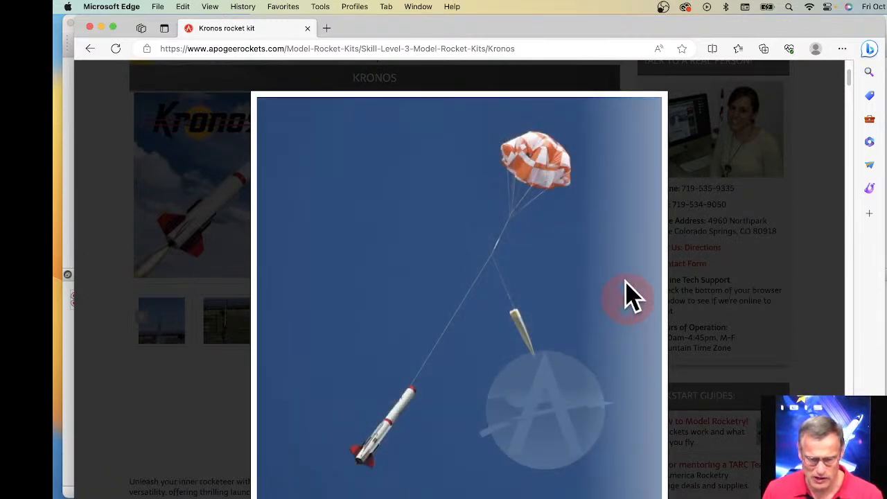
{"action": "left_click", "coordinate": [630, 298]}
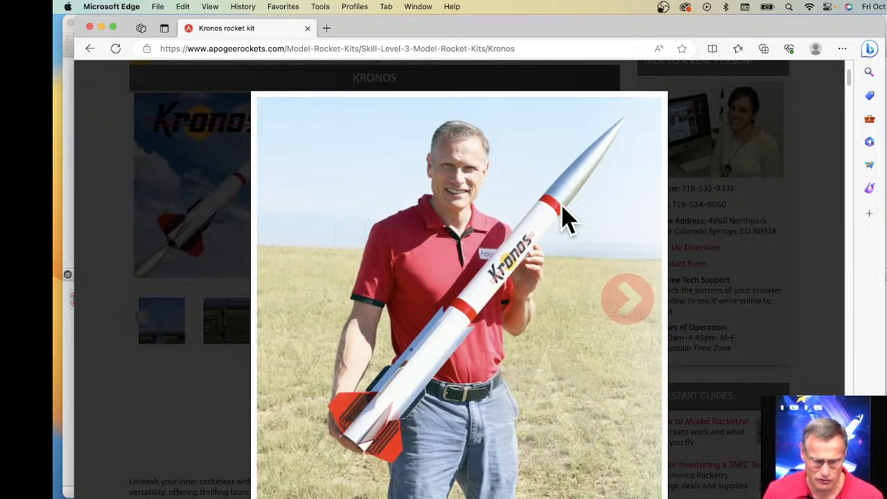
{"action": "left_click", "coordinate": [637, 312]}
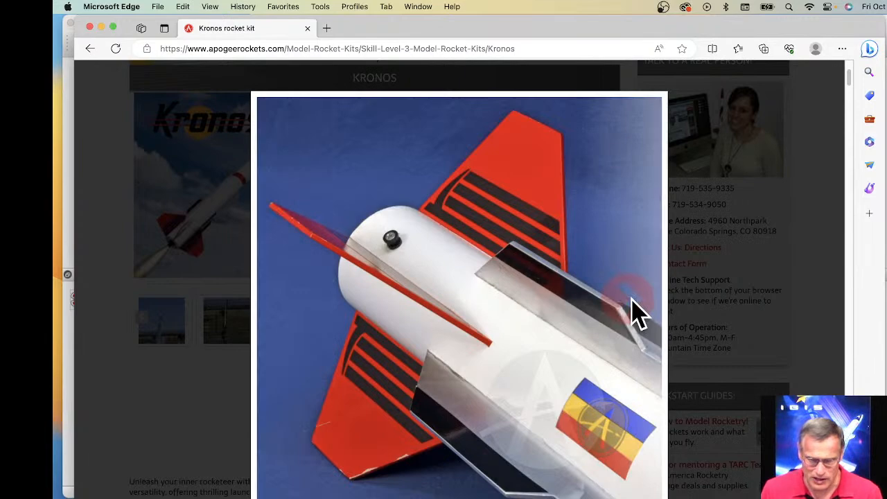
{"action": "left_click", "coordinate": [635, 313]}
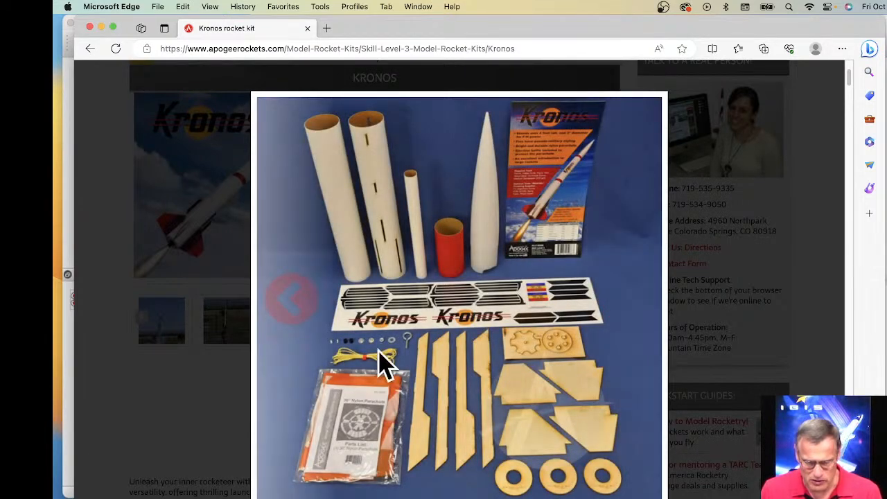
{"action": "left_click", "coordinate": [701, 322]}
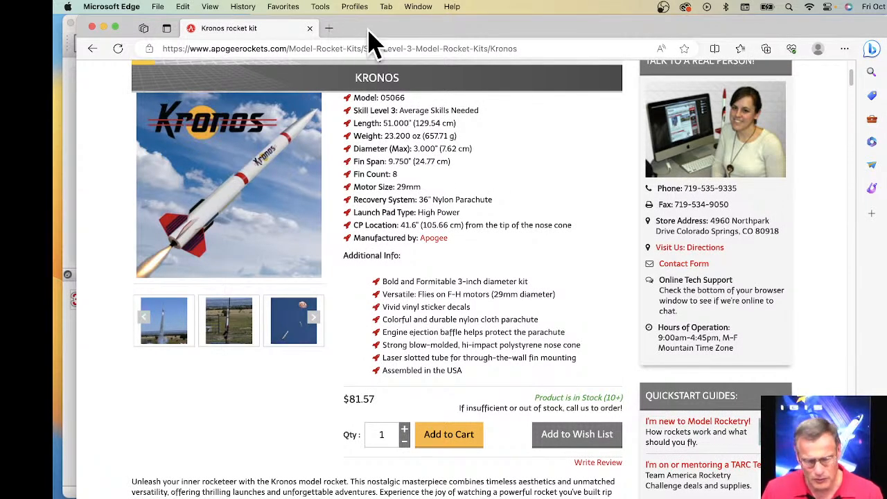
Examine the Kronos kit description and its recommended motors table, from the F motors to the H motors.
{"action": "scroll", "coordinate": [468, 284], "scroll_direction": "down", "scroll_amount": 10}
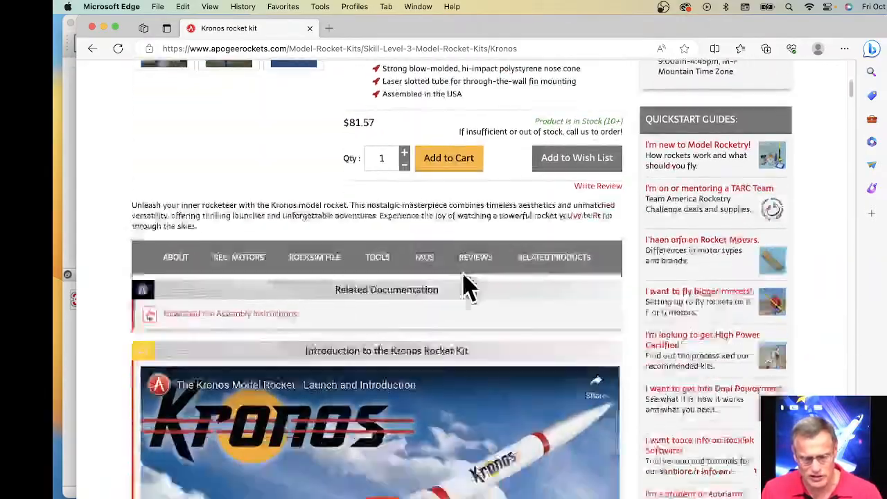
{"action": "scroll", "coordinate": [462, 287], "scroll_direction": "down", "scroll_amount": 15}
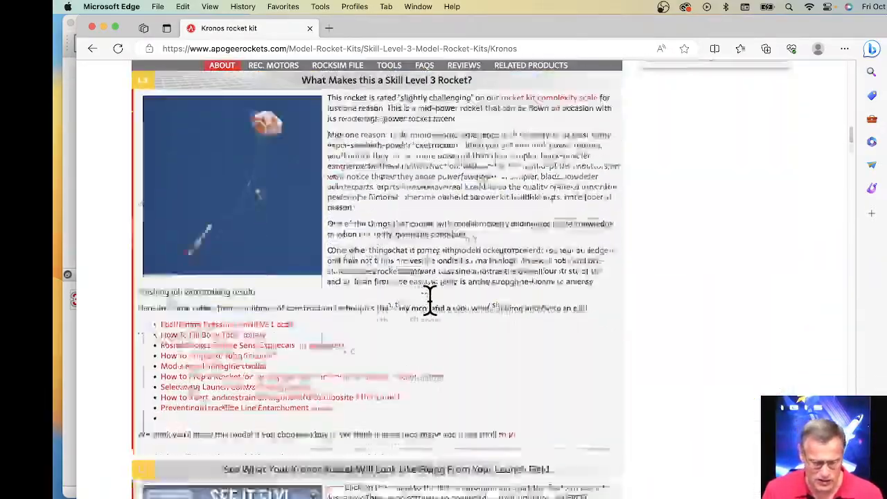
{"action": "scroll", "coordinate": [431, 301], "scroll_direction": "down", "scroll_amount": 15}
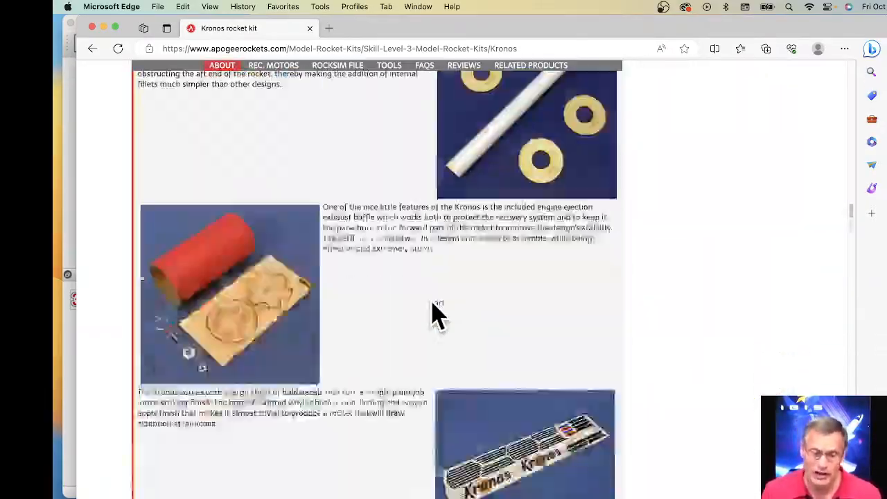
{"action": "scroll", "coordinate": [432, 313], "scroll_direction": "down", "scroll_amount": 15}
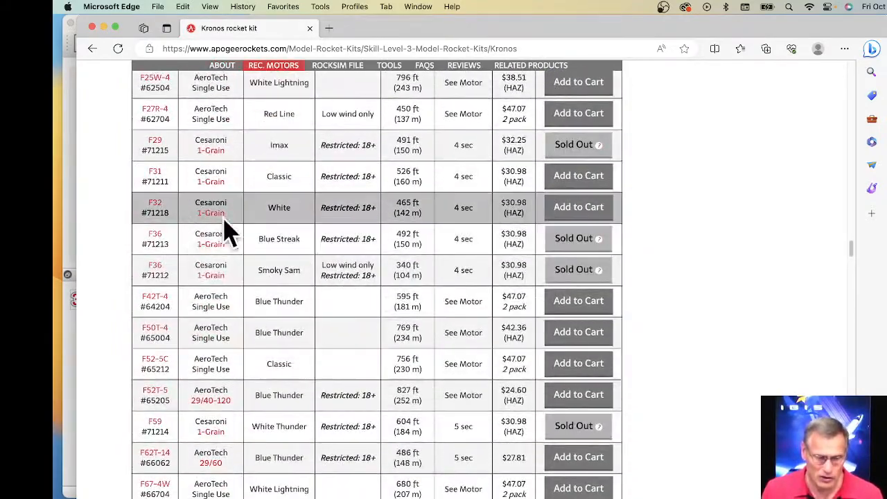
{"action": "scroll", "coordinate": [194, 235], "scroll_direction": "down", "scroll_amount": 10}
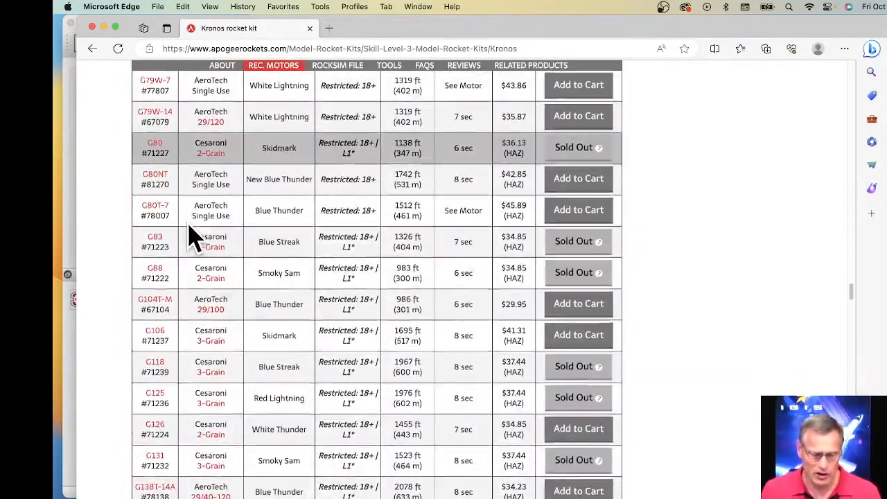
{"action": "scroll", "coordinate": [194, 236], "scroll_direction": "down", "scroll_amount": 10}
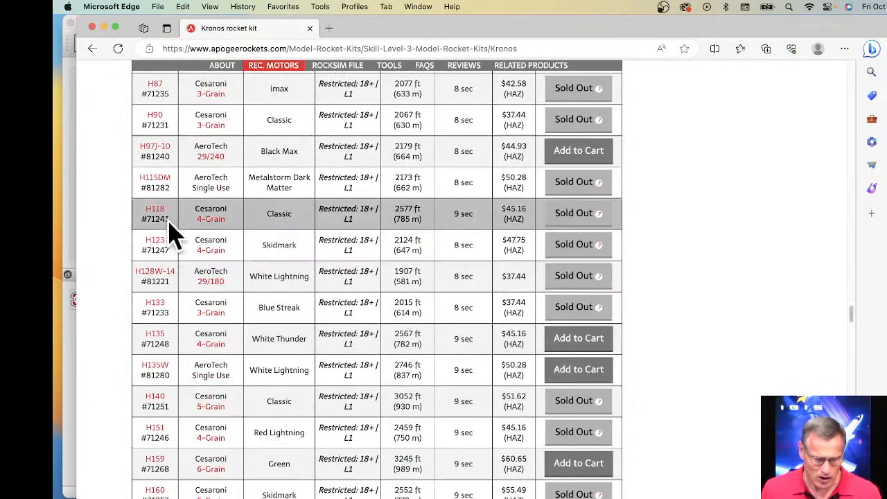
Review the higher H motors in the Kronos recommended motors table and highlight the H195NT motor's altitude in feet.
{"action": "scroll", "coordinate": [158, 274], "scroll_direction": "down", "scroll_amount": 10}
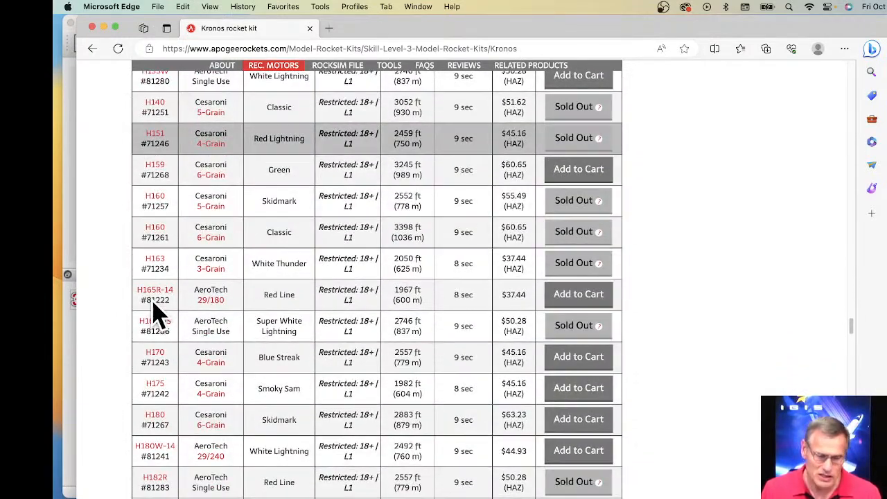
{"action": "scroll", "coordinate": [156, 313], "scroll_direction": "down", "scroll_amount": 5}
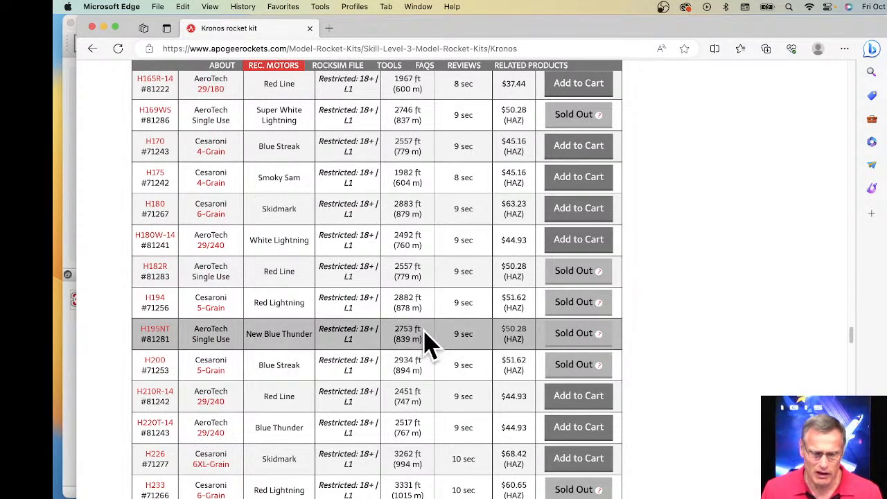
{"action": "left_click_drag", "start_coordinate": [416, 329], "coordinate": [398, 344]}
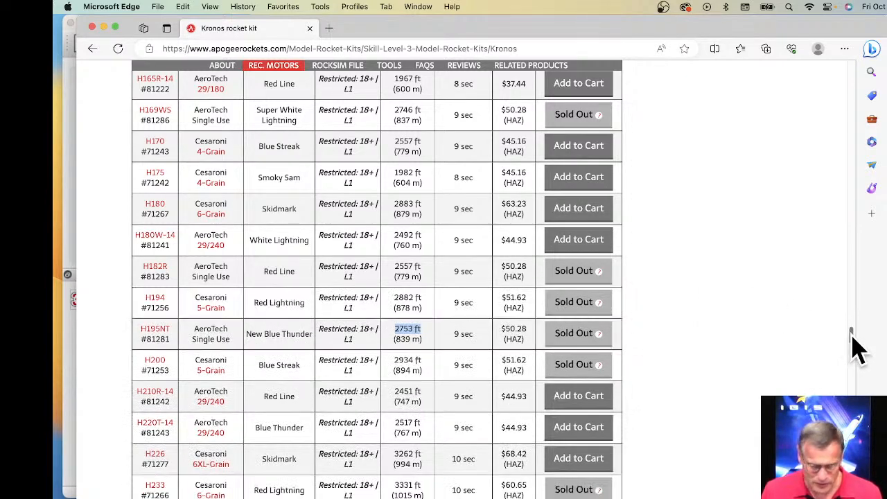
Return to the Kronos image gallery, enlarge the photo of the man holding the rocket, and close the enlarged photo.
{"action": "left_click_drag", "start_coordinate": [857, 346], "coordinate": [839, 142]}
{"action": "right_click", "coordinate": [839, 142]}
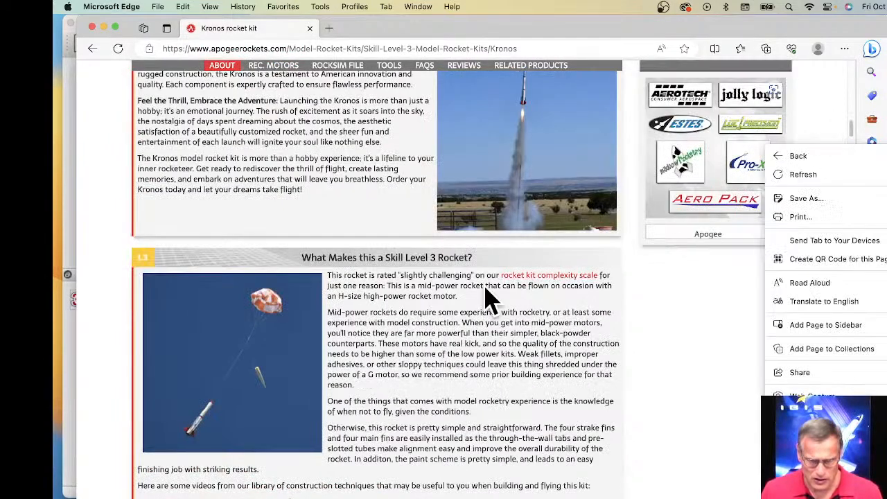
{"action": "left_click", "coordinate": [693, 326]}
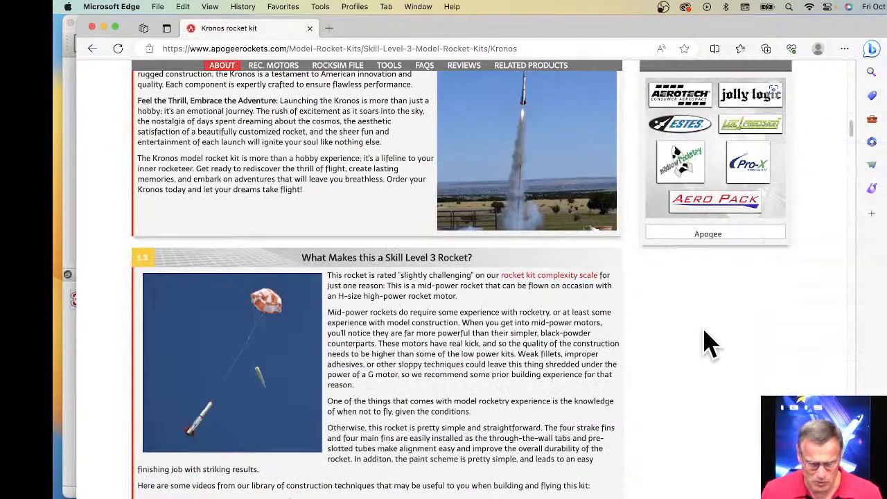
{"action": "scroll", "coordinate": [310, 217], "scroll_direction": "up", "scroll_amount": 6}
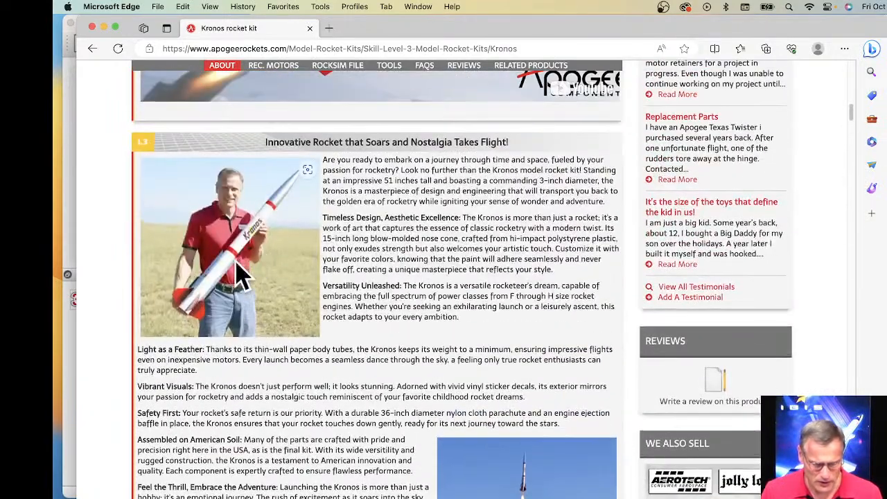
{"action": "scroll", "coordinate": [250, 221], "scroll_direction": "up", "scroll_amount": 6}
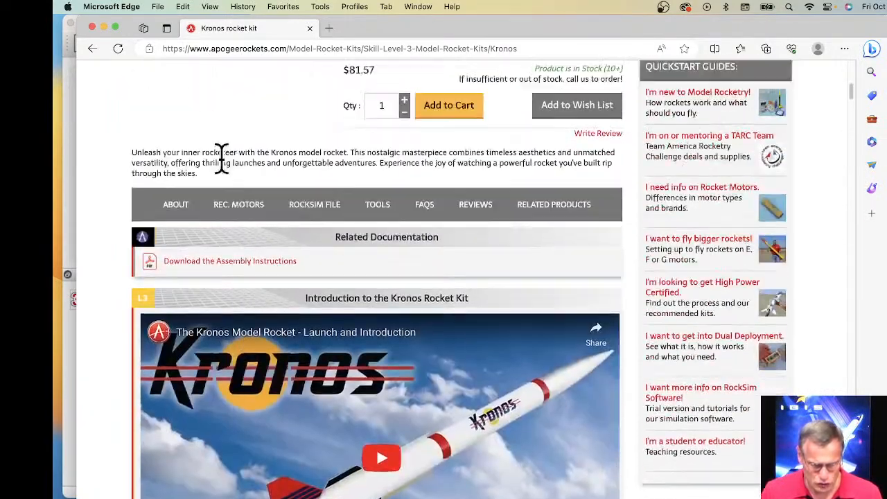
{"action": "scroll", "coordinate": [224, 155], "scroll_direction": "up", "scroll_amount": 4}
{"action": "left_click", "coordinate": [312, 154]}
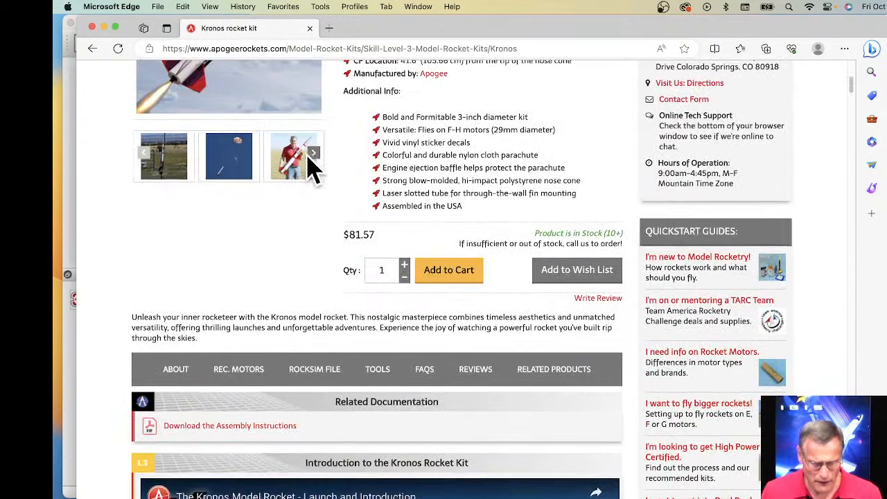
{"action": "left_click", "coordinate": [303, 163]}
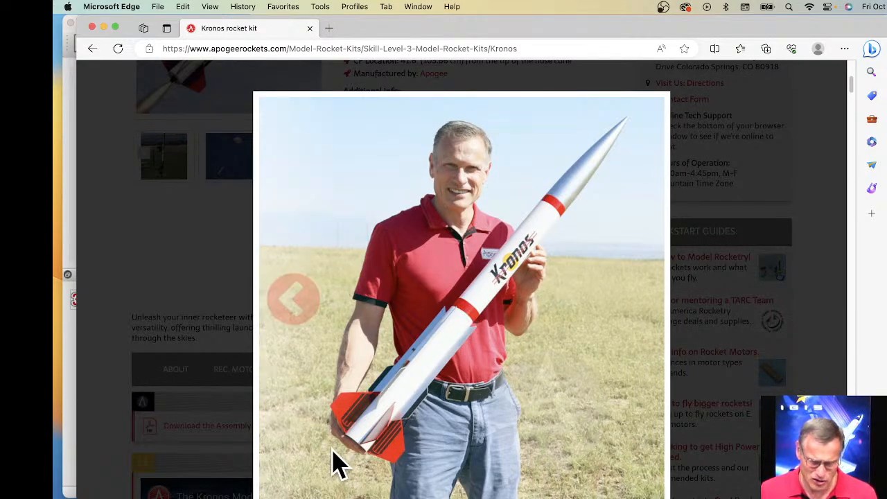
{"action": "left_click", "coordinate": [778, 242]}
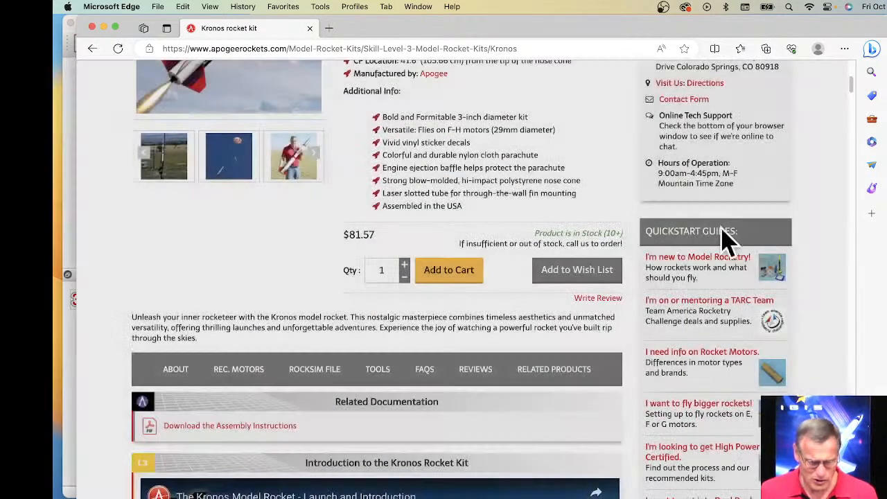
Open the shop's 29mm Motors category under Rocket Motors.
{"action": "scroll", "coordinate": [277, 305], "scroll_direction": "up", "scroll_amount": 5}
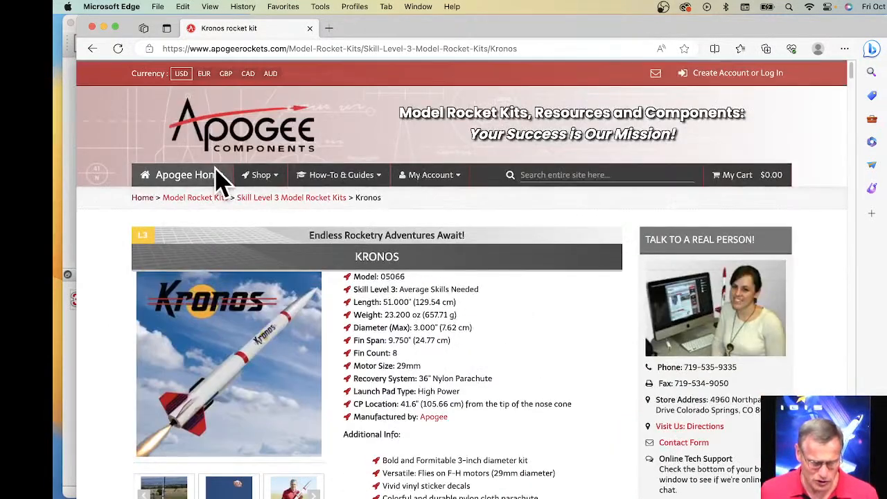
{"action": "left_click", "coordinate": [267, 179]}
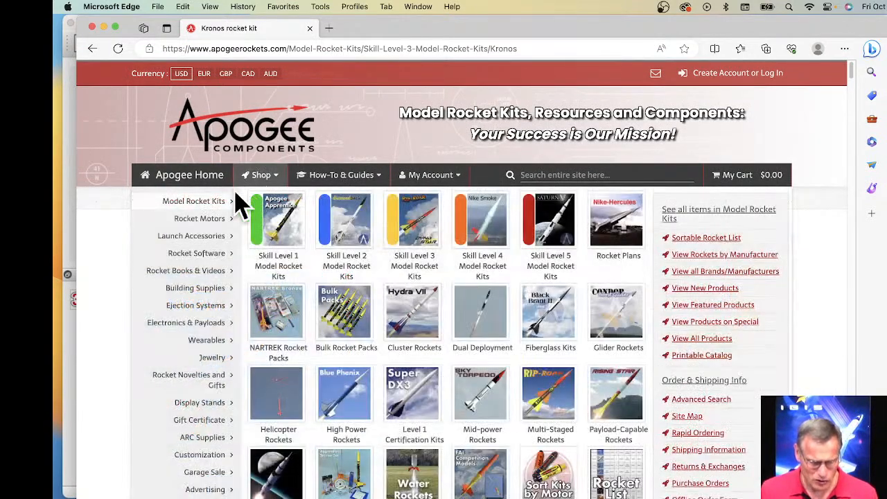
{"action": "mouse_move", "coordinate": [210, 228]}
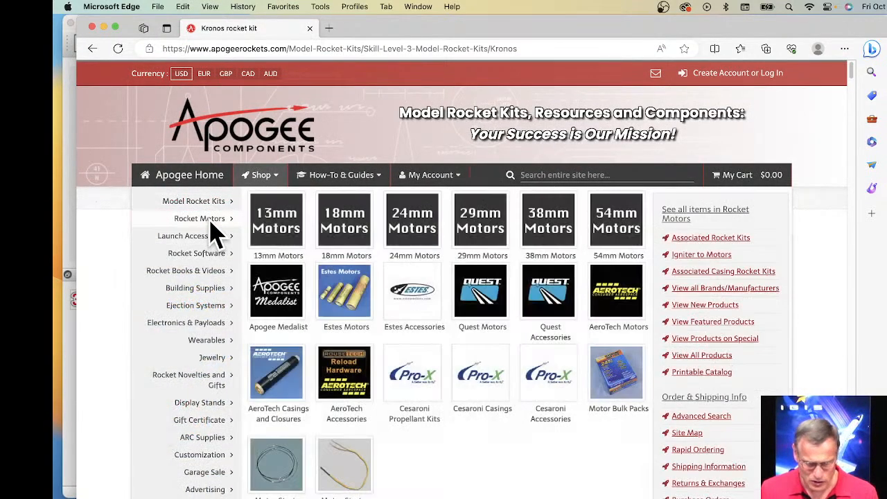
{"action": "left_click", "coordinate": [480, 221]}
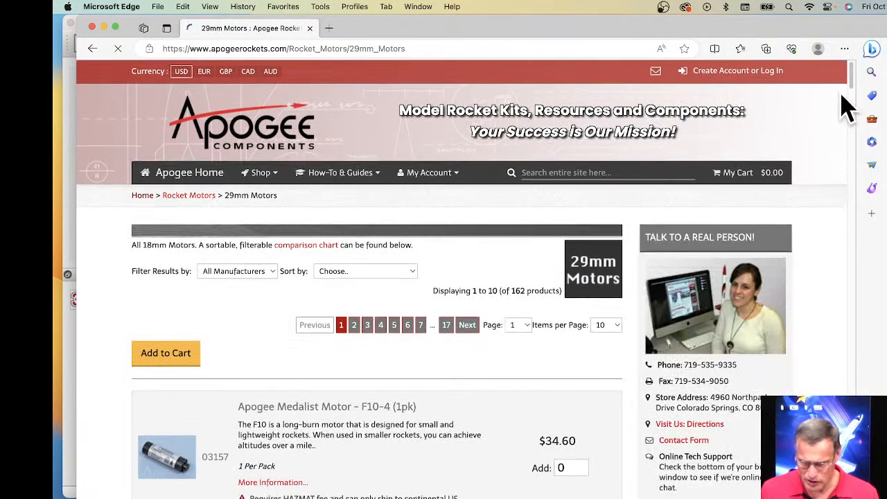
Filter the 29mm Propellant motor comparison table to J motors, and change the motor filter to H.
{"action": "left_click_drag", "start_coordinate": [852, 89], "coordinate": [832, 192]}
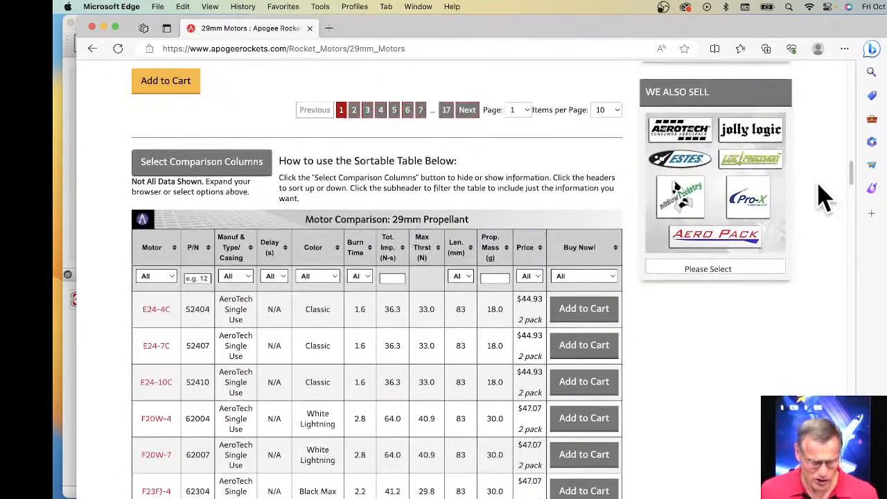
{"action": "left_click", "coordinate": [165, 278]}
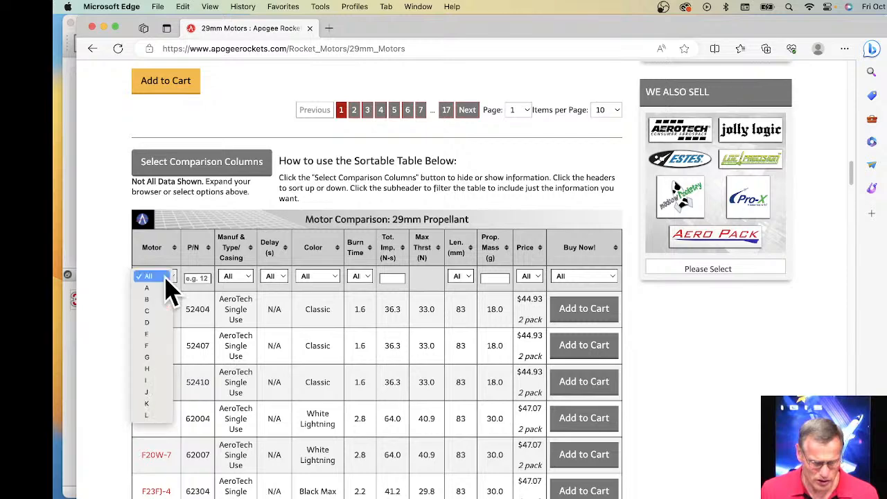
{"action": "left_click", "coordinate": [157, 392]}
{"action": "scroll", "coordinate": [474, 325], "scroll_direction": "down", "scroll_amount": 1}
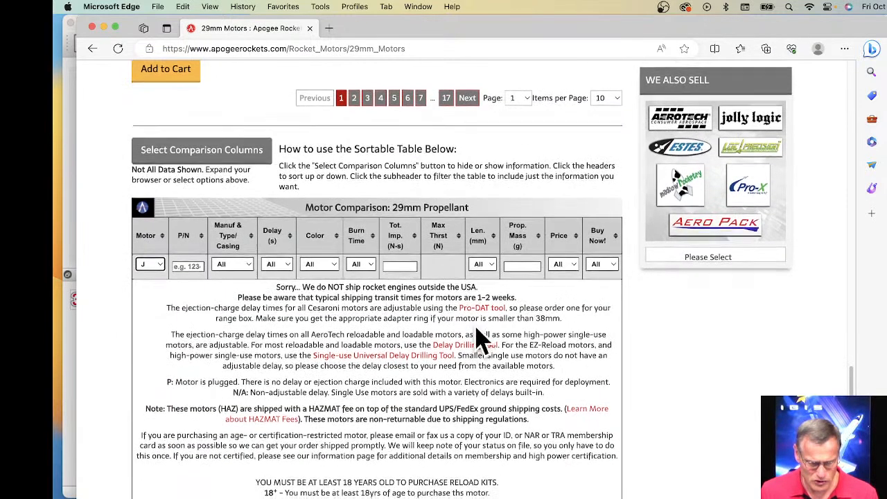
{"action": "scroll", "coordinate": [329, 317], "scroll_direction": "down", "scroll_amount": 5}
{"action": "scroll", "coordinate": [328, 316], "scroll_direction": "up", "scroll_amount": 7}
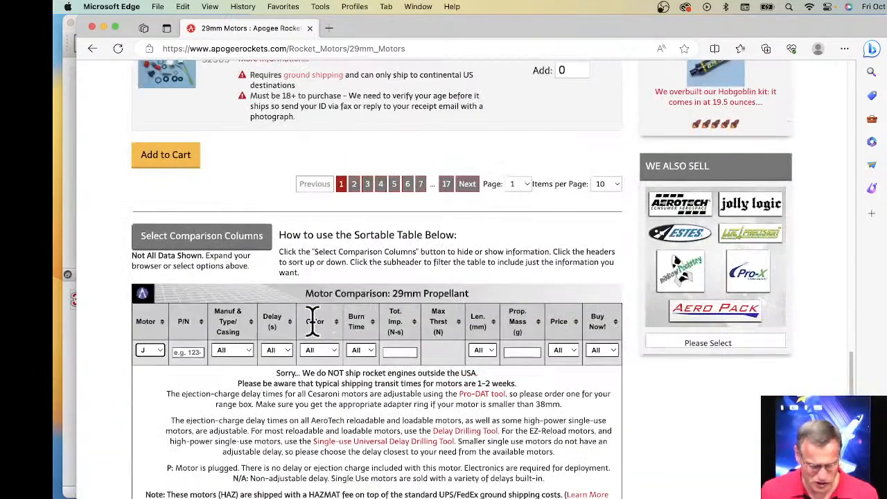
{"action": "left_click", "coordinate": [154, 352]}
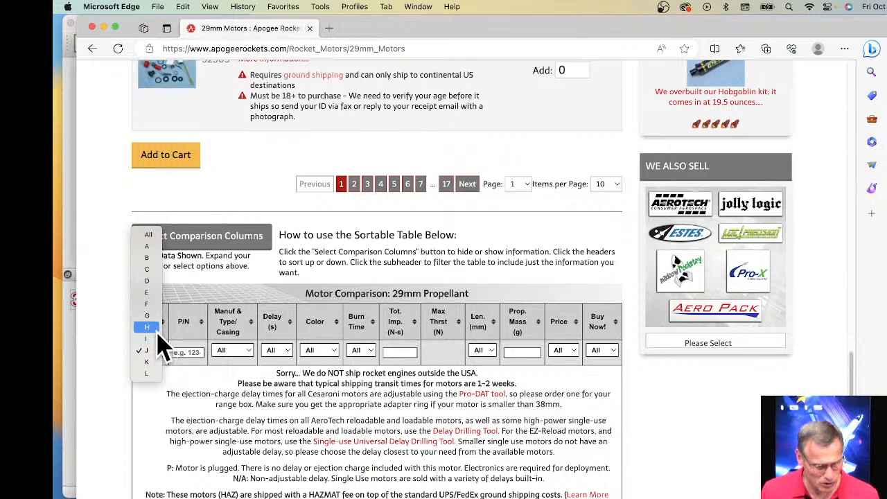
{"action": "left_click", "coordinate": [157, 330]}
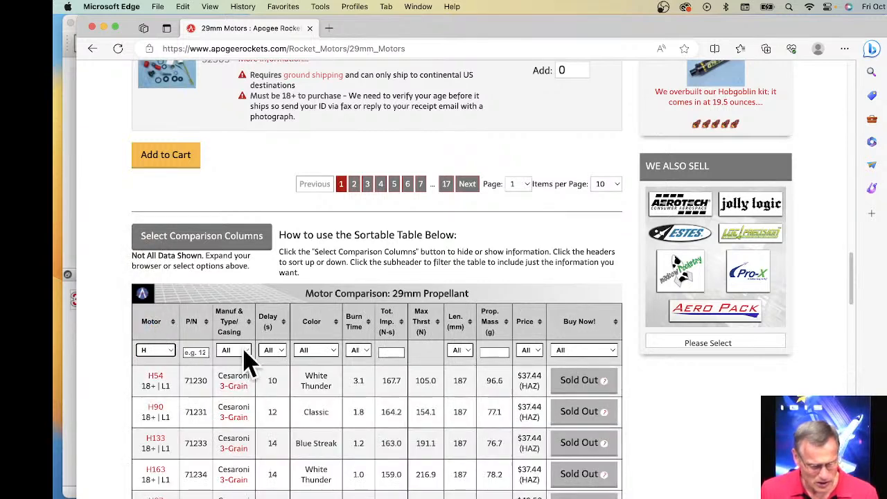
Set the motor filter of the 29mm comparison table to I and sort the table by length.
{"action": "left_click", "coordinate": [163, 352]}
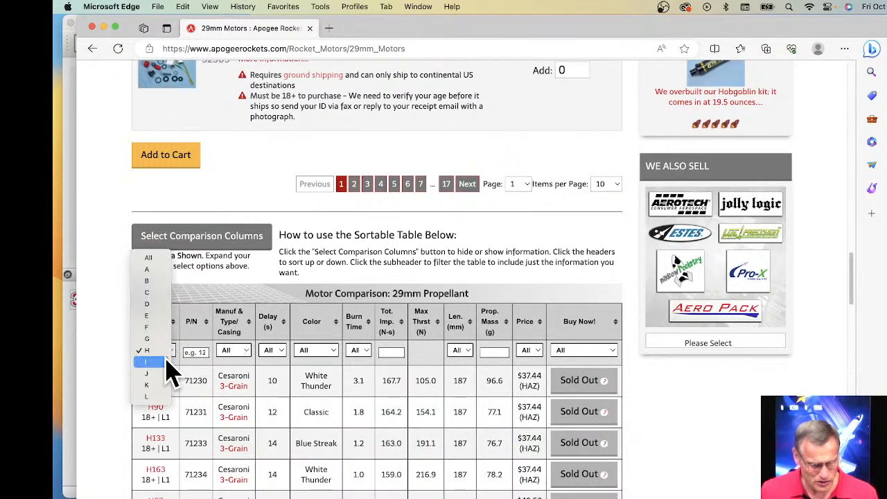
{"action": "left_click", "coordinate": [169, 362]}
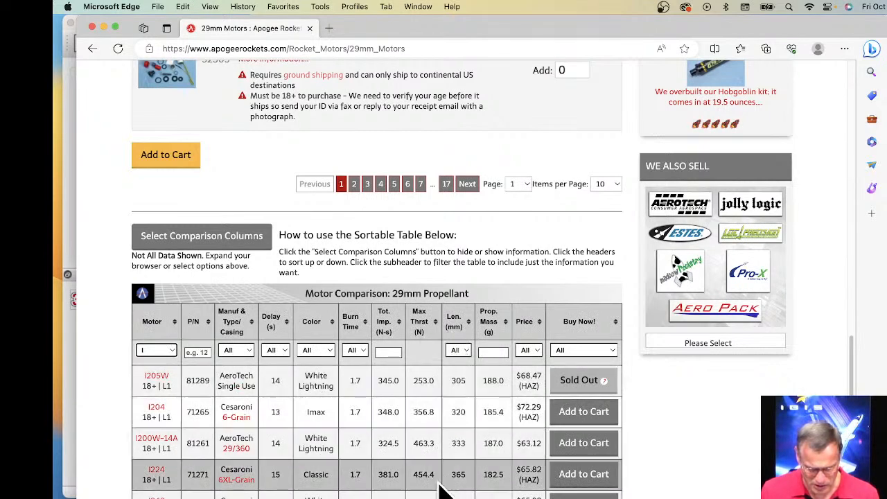
{"action": "left_click", "coordinate": [462, 333]}
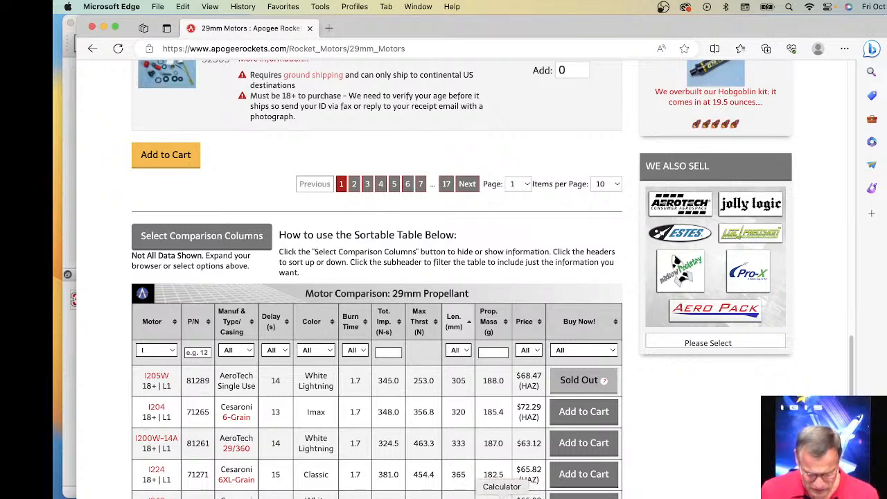
Switch to Calculator and convert the 365 mm motor length to inches.
{"action": "left_click", "coordinate": [510, 492]}
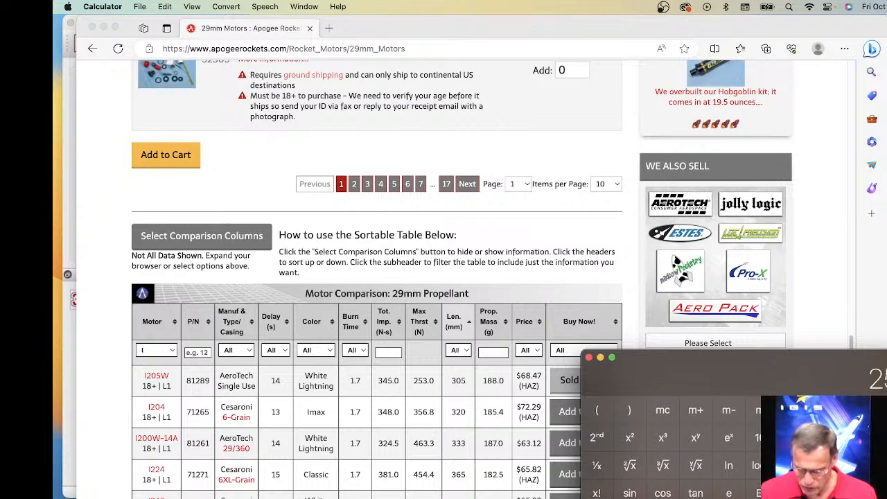
{"action": "key", "text": "Return"}
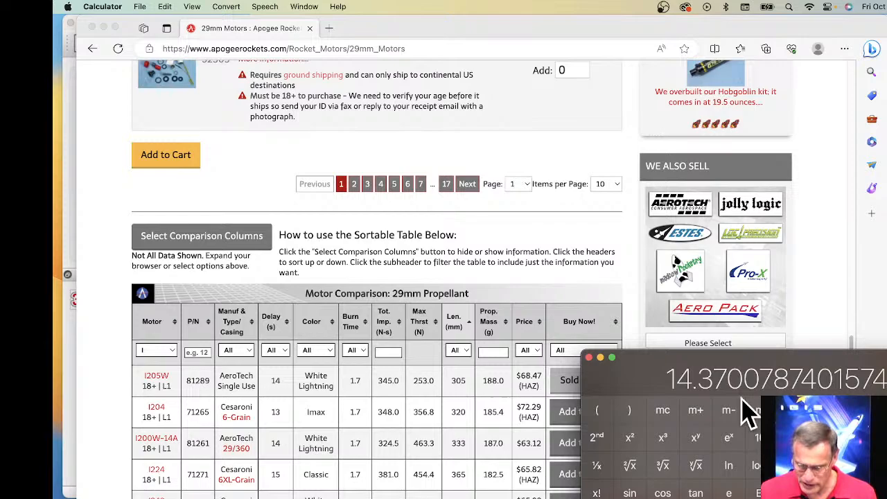
{"action": "left_click_drag", "start_coordinate": [689, 372], "coordinate": [678, 370]}
{"action": "scroll", "coordinate": [409, 315], "scroll_direction": "up", "scroll_amount": 1}
{"action": "scroll", "coordinate": [409, 316], "scroll_direction": "up", "scroll_amount": 15}
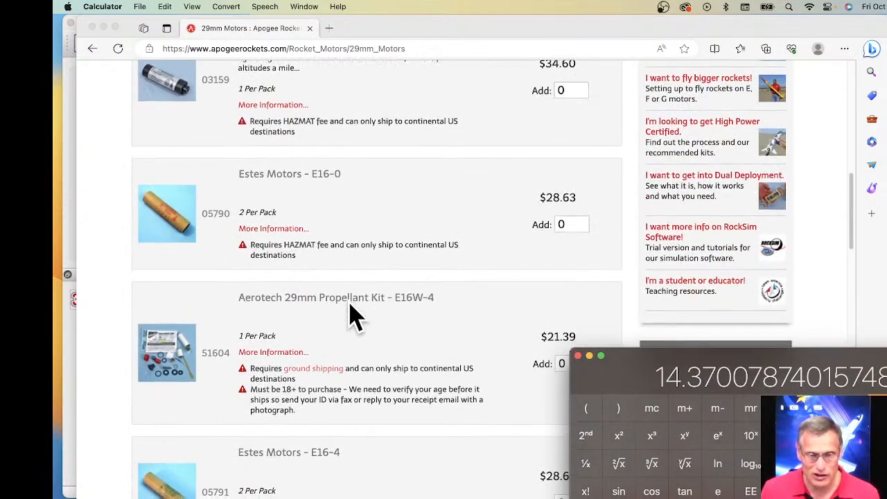
{"action": "scroll", "coordinate": [351, 315], "scroll_direction": "down", "scroll_amount": 3}
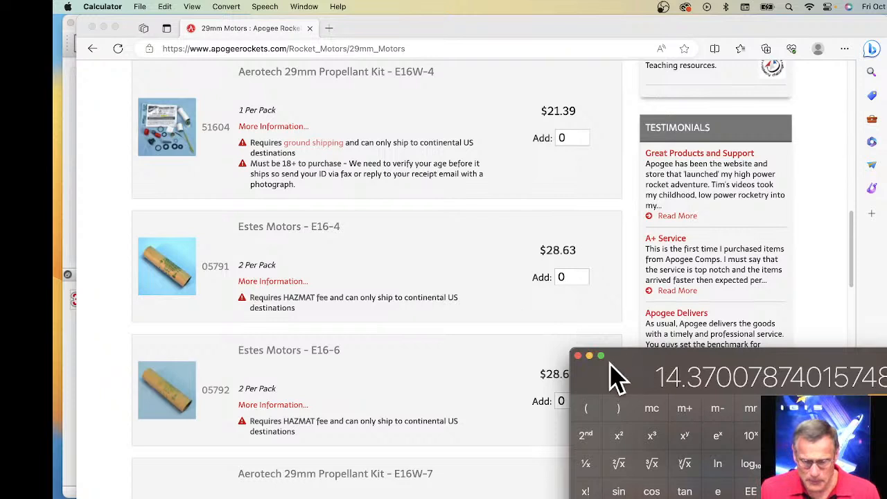
{"action": "left_click", "coordinate": [561, 244]}
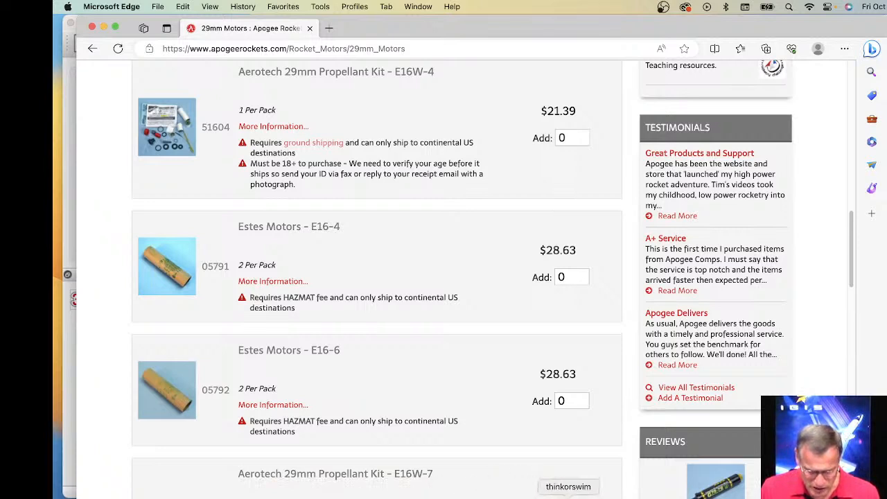
Open a new Chrome window and position it over the Apogee website.
{"action": "right_click", "coordinate": [431, 493]}
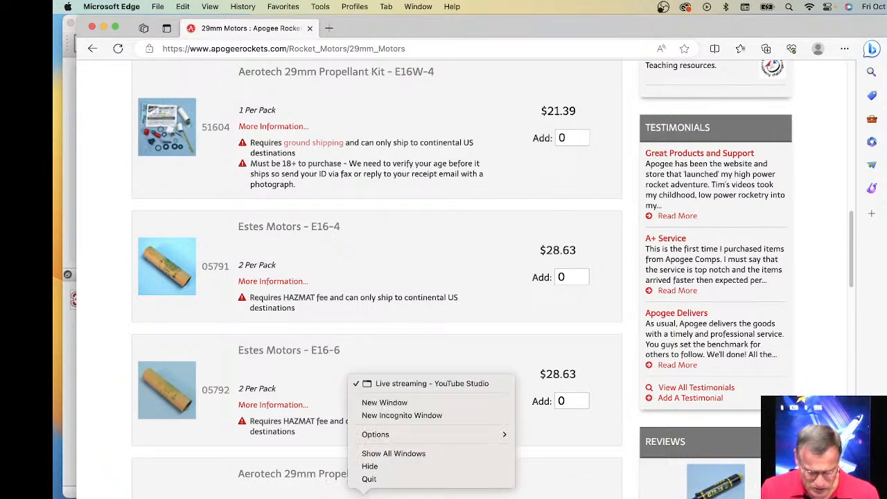
{"action": "left_click", "coordinate": [399, 404]}
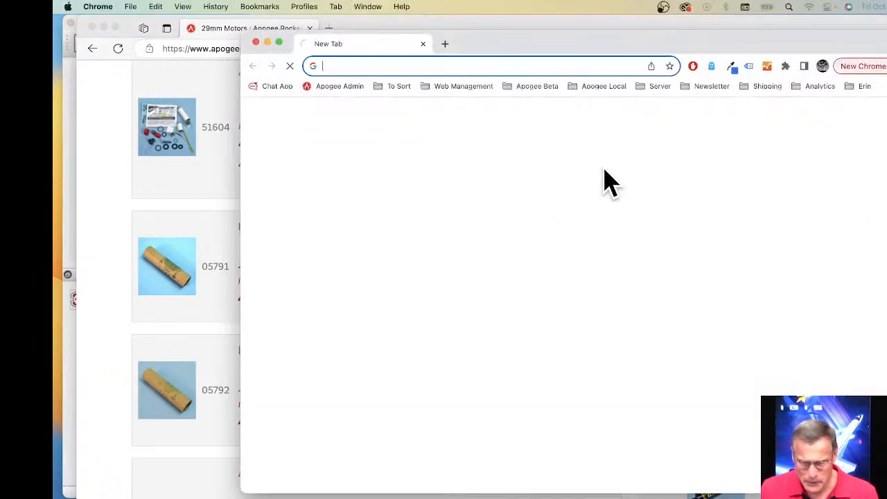
{"action": "left_click_drag", "start_coordinate": [569, 45], "coordinate": [442, 36]}
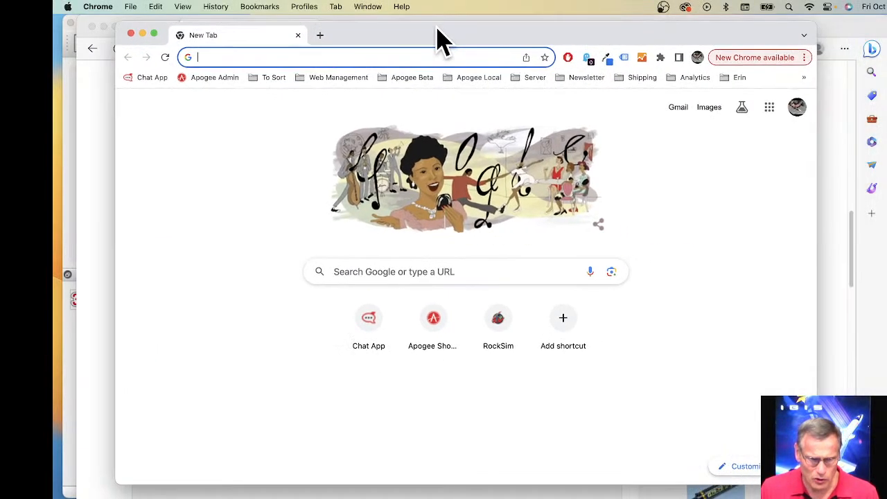
{"action": "left_click", "coordinate": [301, 56]}
{"action": "type", "text": "launch"}
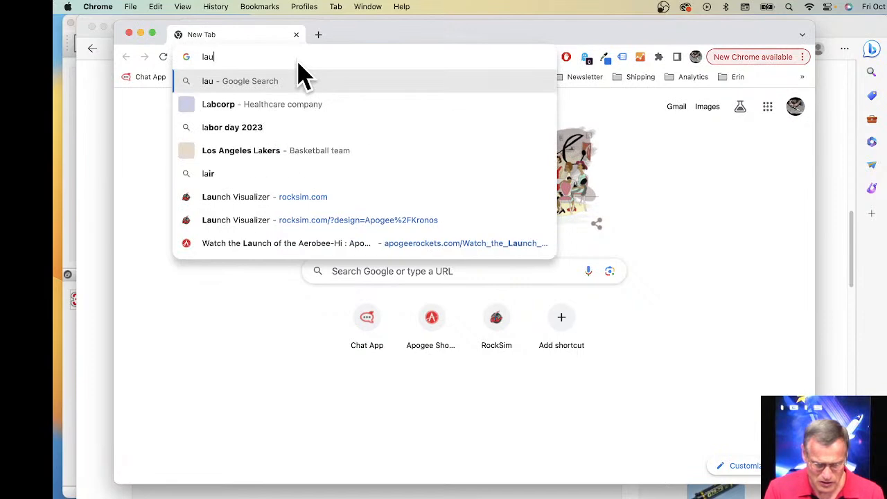
{"action": "key", "text": "BackSpace"}
{"action": "key", "text": "BackSpace"}
{"action": "key", "text": "BackSpace"}
{"action": "key", "text": "BackSpace"}
{"action": "key", "text": "BackSpace"}
{"action": "key", "text": "BackSpace"}
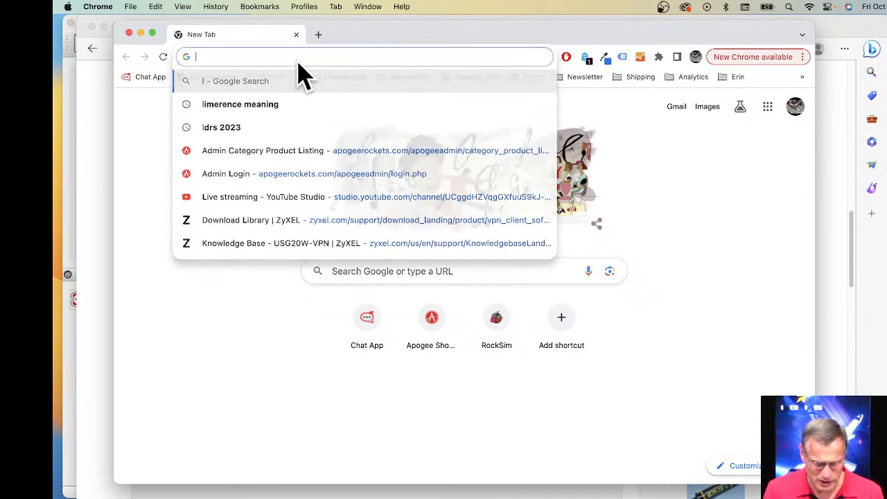
Go to the Launch Visualizer at rocksim.com and open its login page.
{"action": "type", "text": "rock"}
{"action": "key", "text": "Return"}
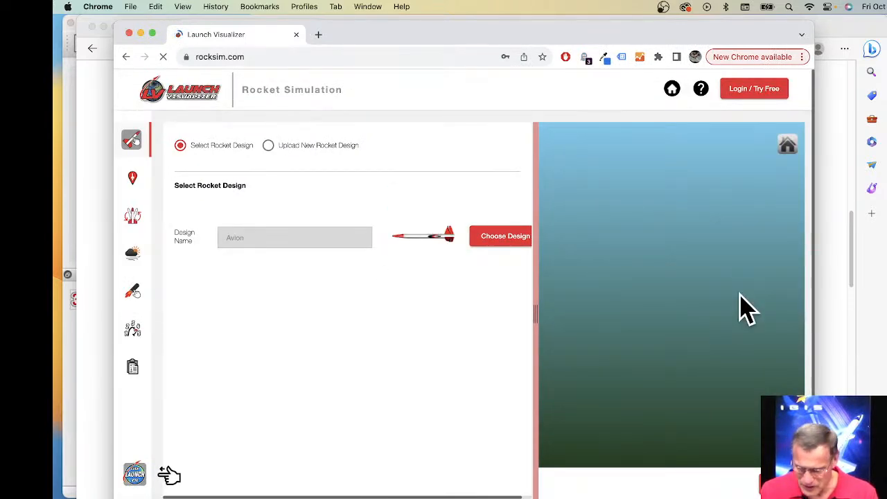
{"action": "left_click", "coordinate": [742, 94]}
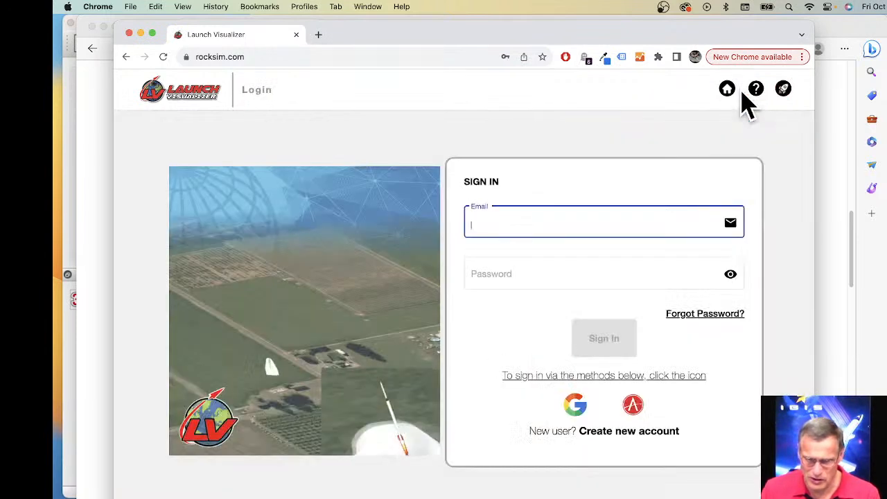
Sign in to the Launch Visualizer with the saved Apogee e-mail and password, and widen the browser window.
{"action": "type", "text": "t"}
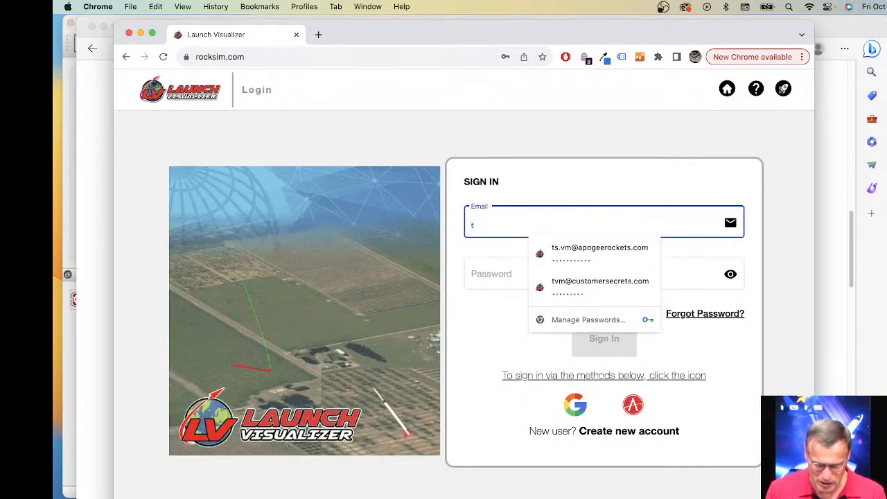
{"action": "left_click", "coordinate": [594, 261]}
{"action": "left_click", "coordinate": [620, 340]}
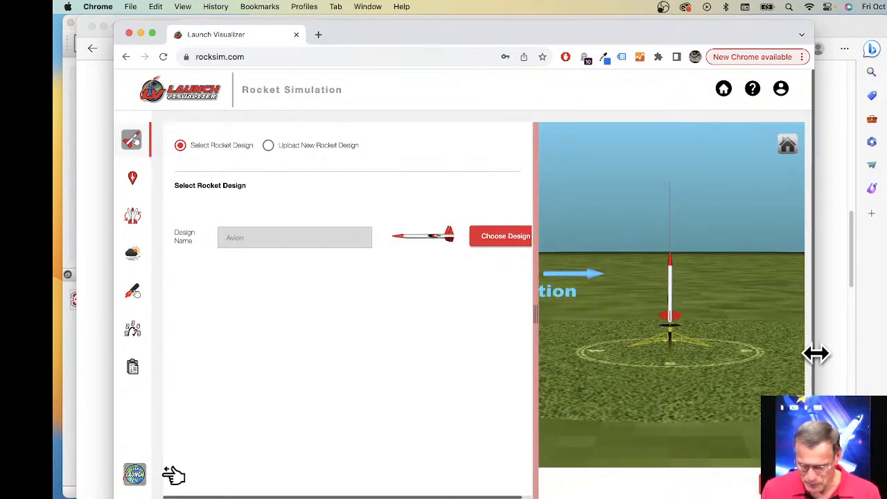
{"action": "left_click_drag", "start_coordinate": [817, 353], "coordinate": [825, 353]}
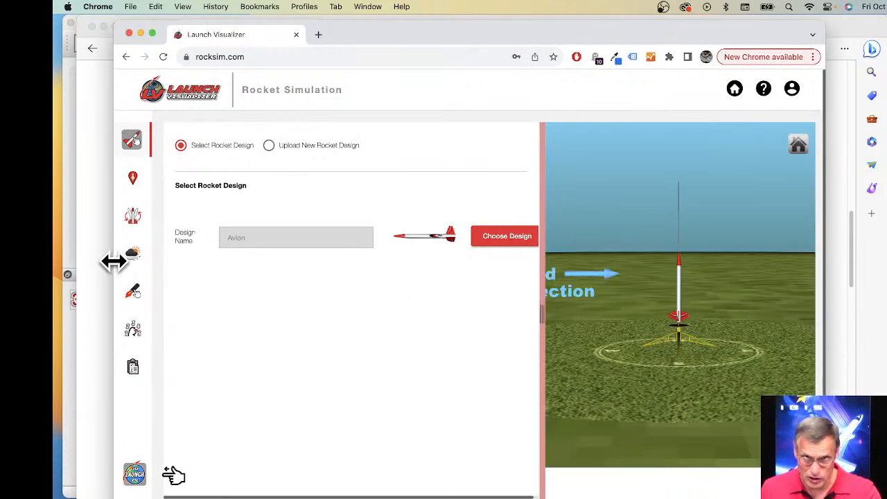
{"action": "left_click_drag", "start_coordinate": [113, 260], "coordinate": [84, 257]}
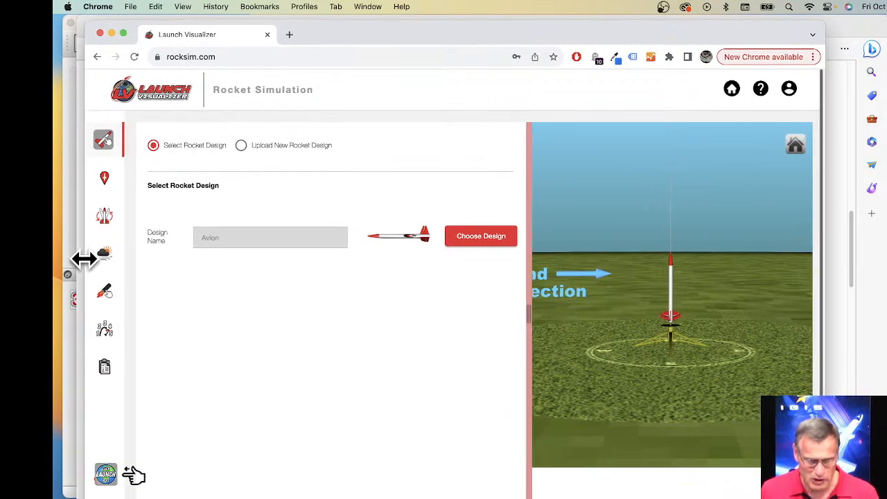
Search the user designs for "kro", load the Kronos rocket, and frame it in the 3D preview.
{"action": "left_click", "coordinate": [470, 244]}
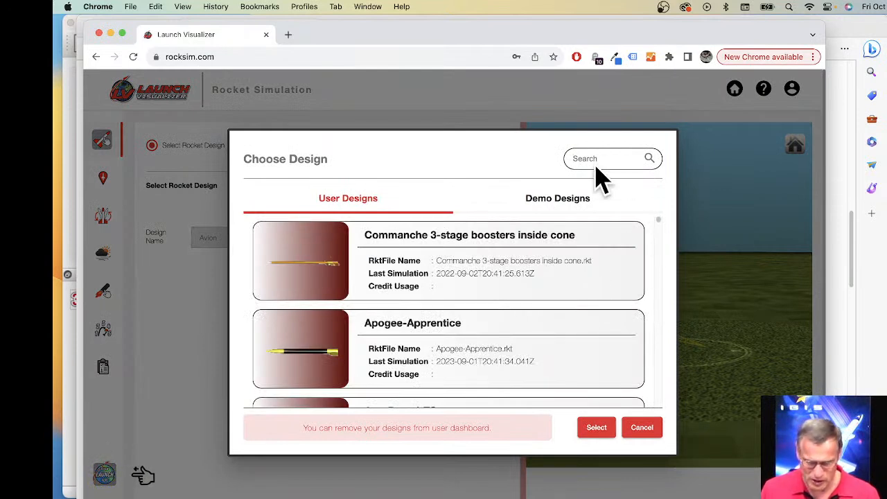
{"action": "left_click", "coordinate": [575, 158]}
{"action": "type", "text": "kroon"}
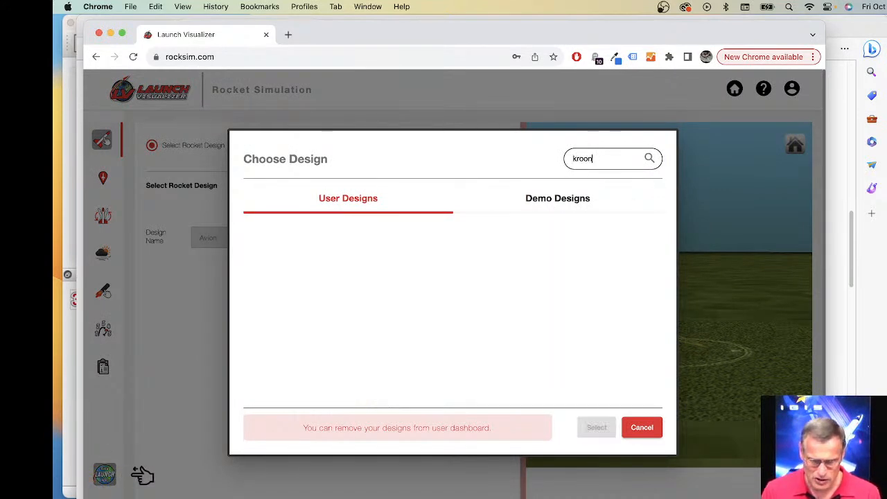
{"action": "key", "text": "BackSpace"}
{"action": "key", "text": "BackSpace"}
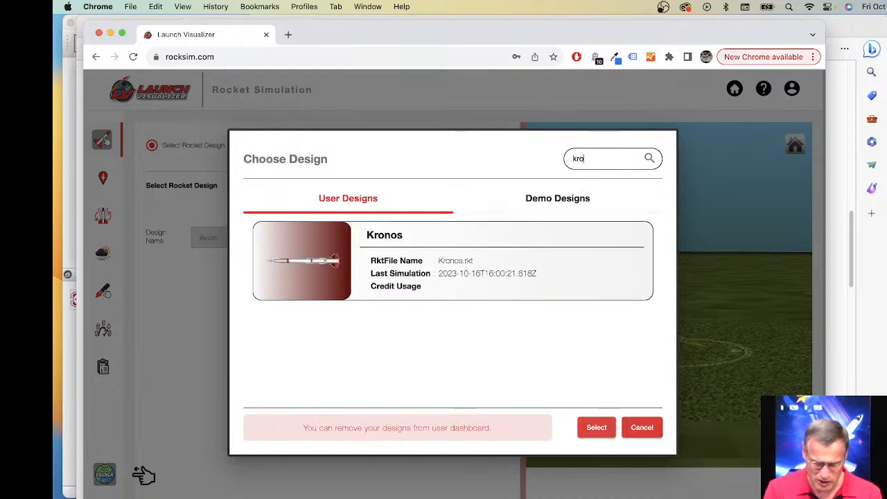
{"action": "left_click", "coordinate": [307, 268]}
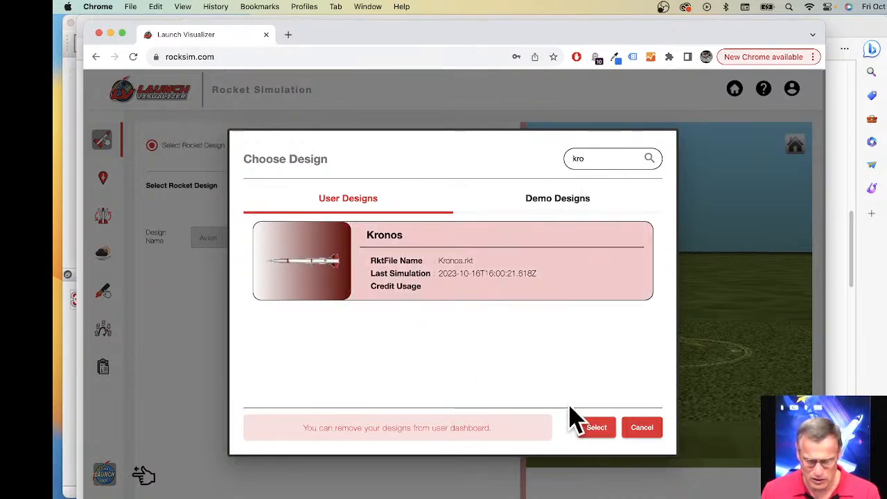
{"action": "left_click", "coordinate": [596, 429]}
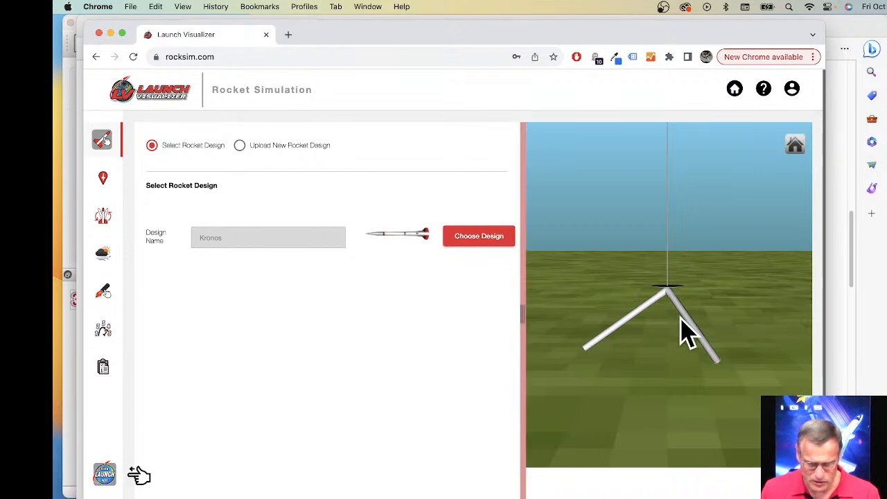
{"action": "scroll", "coordinate": [679, 303], "scroll_direction": "up", "scroll_amount": 5}
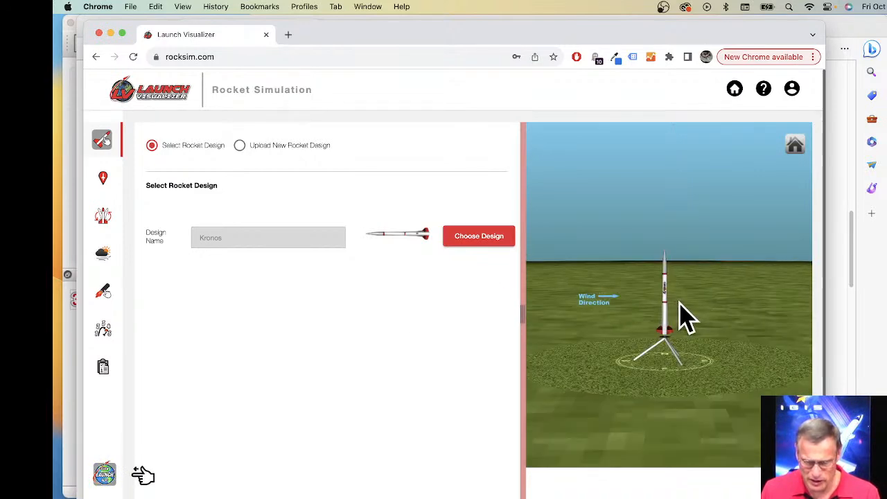
{"action": "mouse_move", "coordinate": [678, 310]}
{"action": "left_mouse_down"}
{"action": "mouse_move", "coordinate": [731, 309]}
{"action": "mouse_move", "coordinate": [669, 322]}
{"action": "left_mouse_up"}
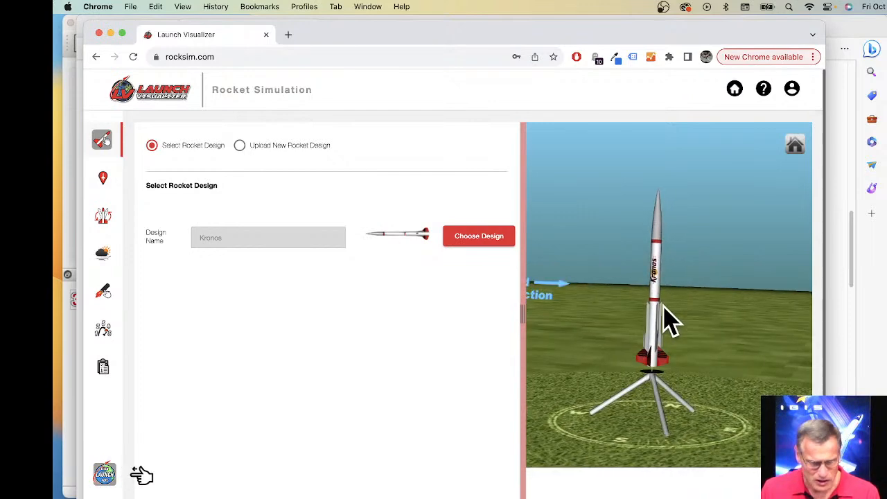
Review the launch site and starting state, and set the wind model to steady wind at all altitudes with a speed of 5 MPH.
{"action": "left_click", "coordinate": [104, 182]}
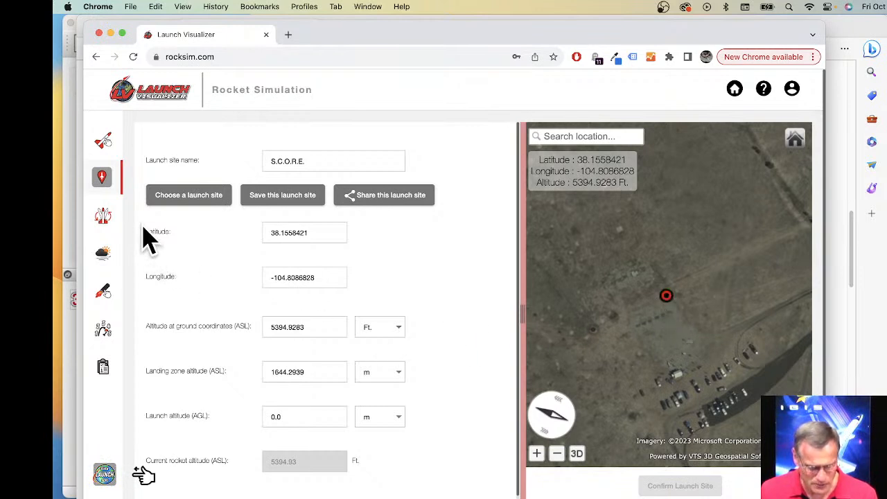
{"action": "left_click", "coordinate": [105, 220]}
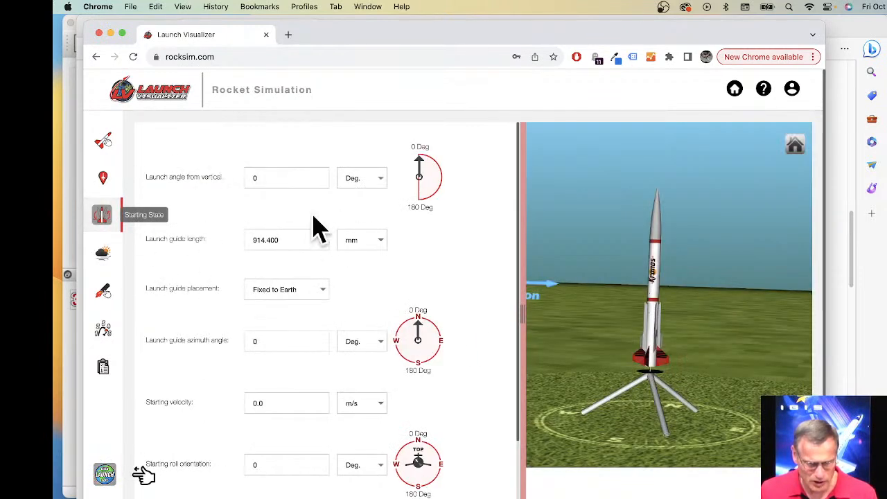
{"action": "left_click", "coordinate": [115, 259]}
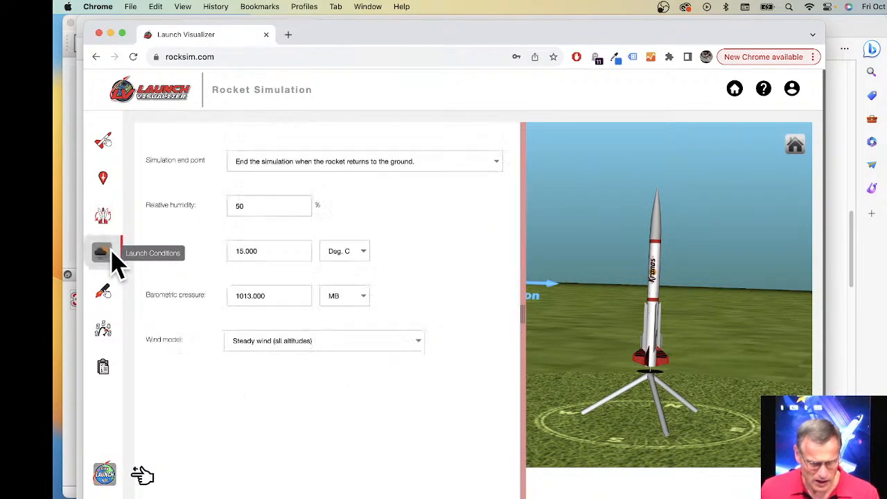
{"action": "left_click", "coordinate": [258, 343]}
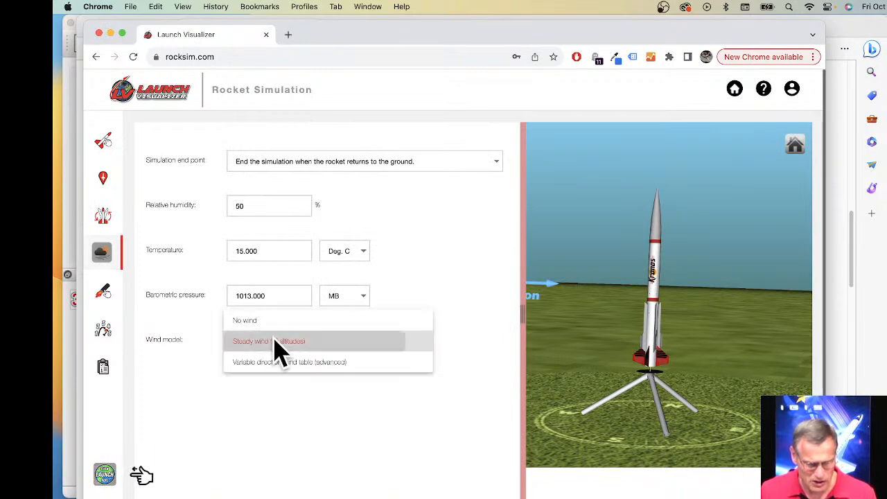
{"action": "left_click", "coordinate": [277, 343]}
{"action": "left_click_drag", "start_coordinate": [368, 247], "coordinate": [326, 258]}
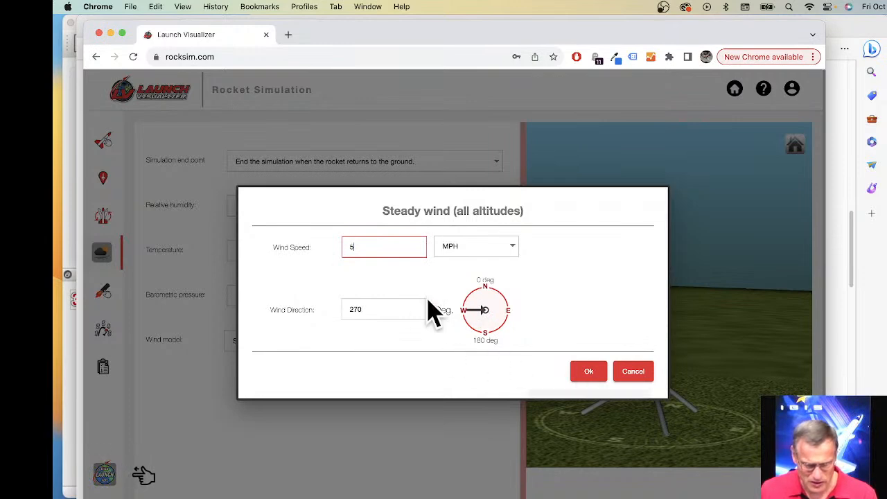
{"action": "left_click", "coordinate": [588, 372]}
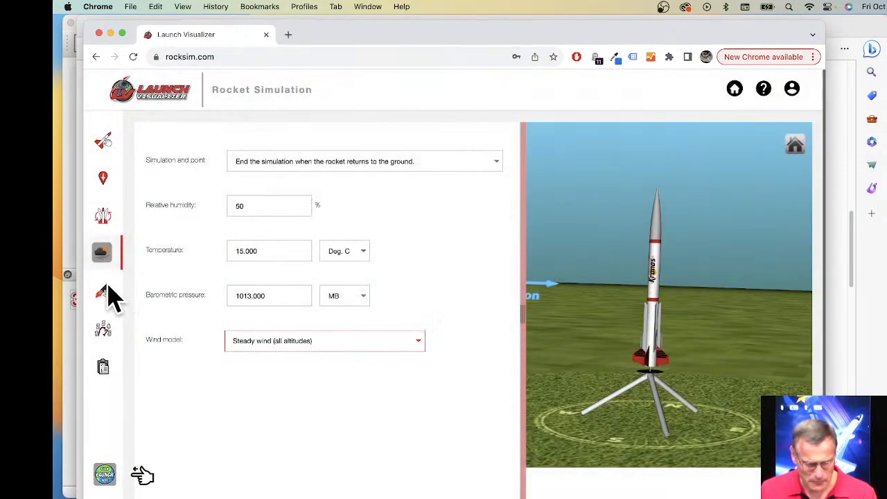
Browse the 29 mm engines for the MMT motor mount and select the Cesaroni Technology I243WH.
{"action": "left_click", "coordinate": [104, 292]}
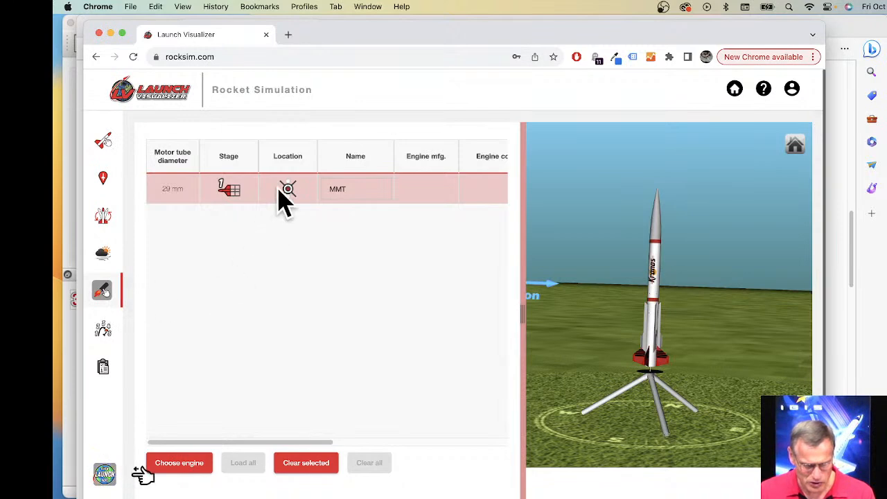
{"action": "left_click", "coordinate": [191, 466]}
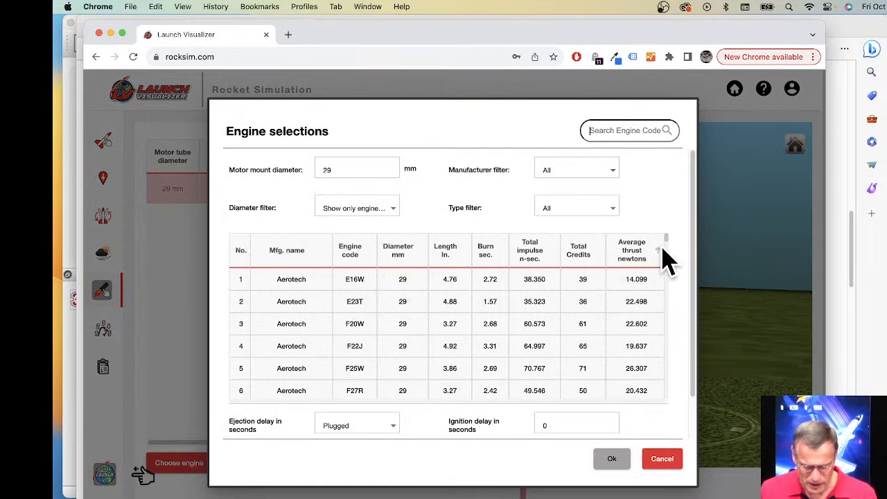
{"action": "left_click_drag", "start_coordinate": [665, 286], "coordinate": [661, 321]}
{"action": "left_click_drag", "start_coordinate": [668, 243], "coordinate": [669, 396]}
{"action": "scroll", "coordinate": [669, 396], "scroll_direction": "up", "scroll_amount": 3}
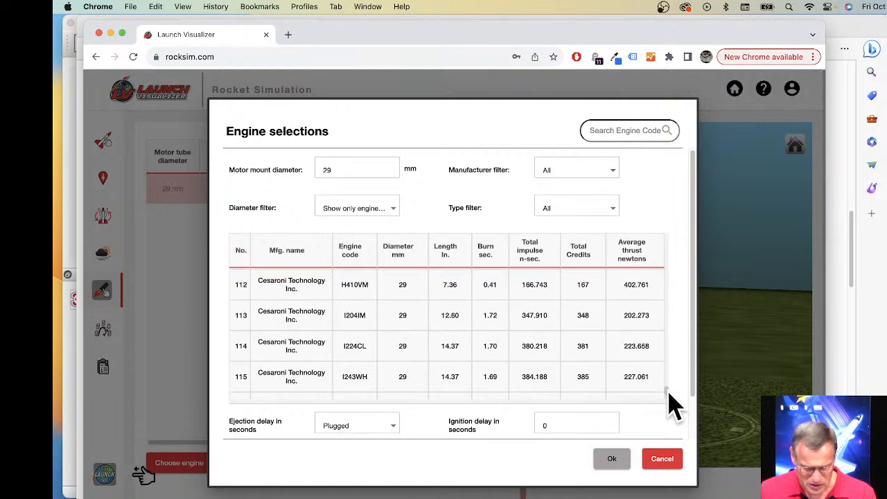
{"action": "scroll", "coordinate": [669, 397], "scroll_direction": "up", "scroll_amount": 1}
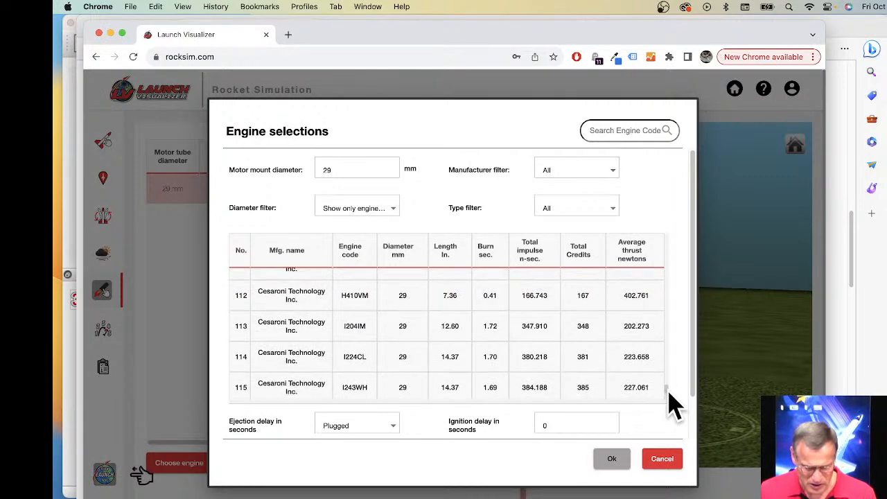
{"action": "left_click", "coordinate": [352, 305]}
{"action": "left_click", "coordinate": [355, 326]}
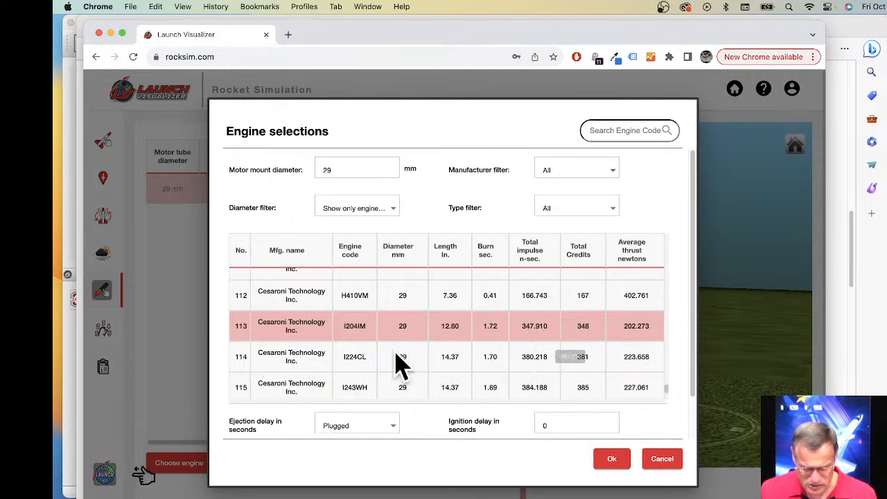
{"action": "left_click", "coordinate": [533, 362]}
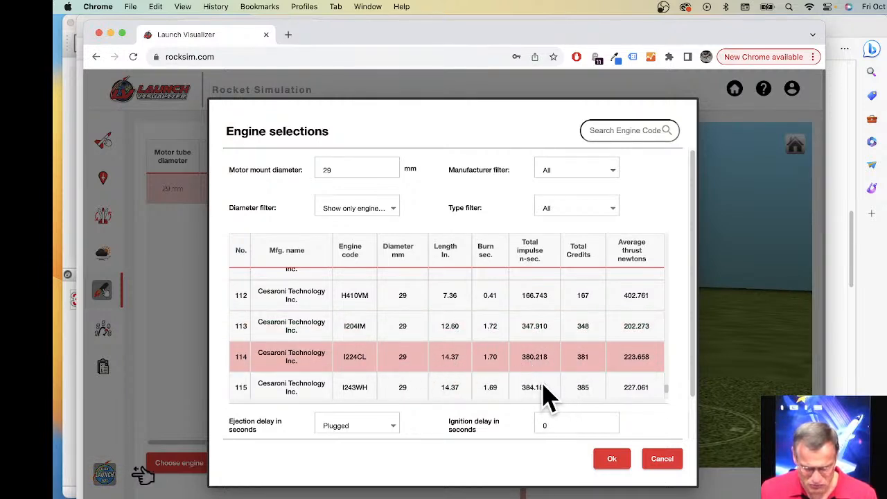
{"action": "left_click", "coordinate": [545, 387]}
{"action": "scroll", "coordinate": [582, 343], "scroll_direction": "down", "scroll_amount": 2}
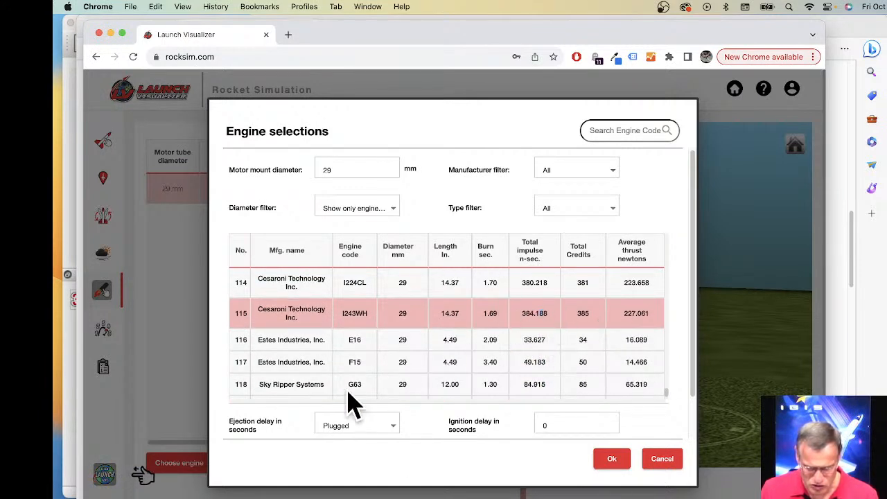
Set the I243WH engine's ejection delay to 13 seconds and load it into the motor mount.
{"action": "left_click", "coordinate": [396, 426]}
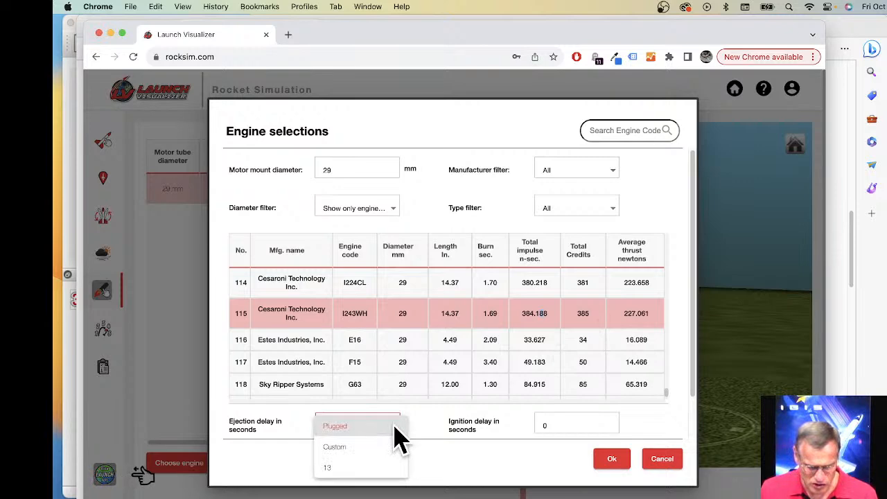
{"action": "left_click", "coordinate": [331, 471]}
{"action": "left_click", "coordinate": [613, 459]}
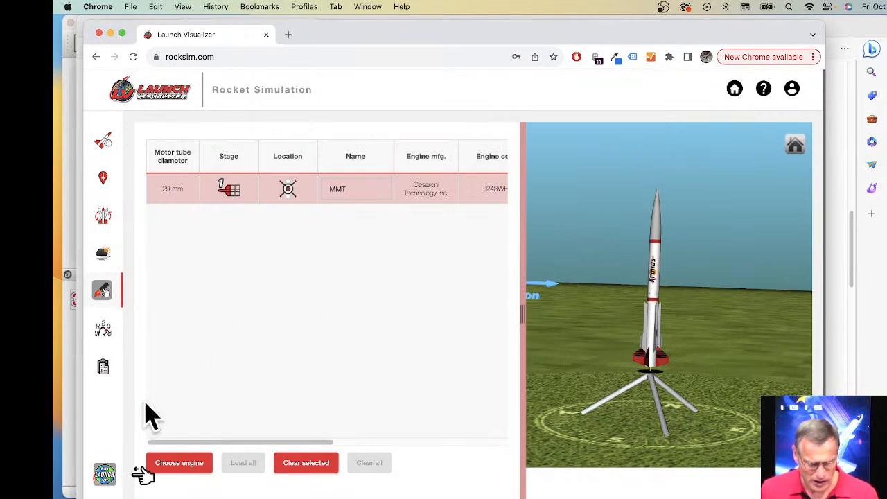
Run the Kronos launch simulation without adding a comment.
{"action": "left_click", "coordinate": [111, 474]}
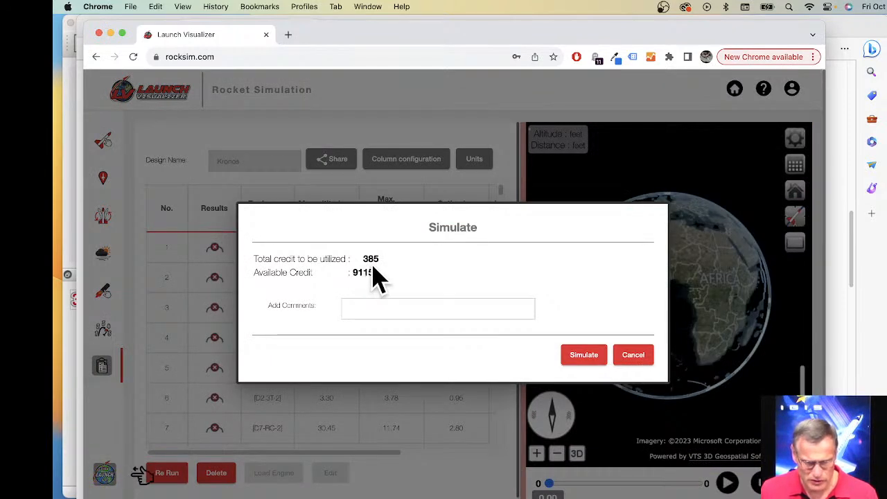
{"action": "left_click", "coordinate": [587, 357]}
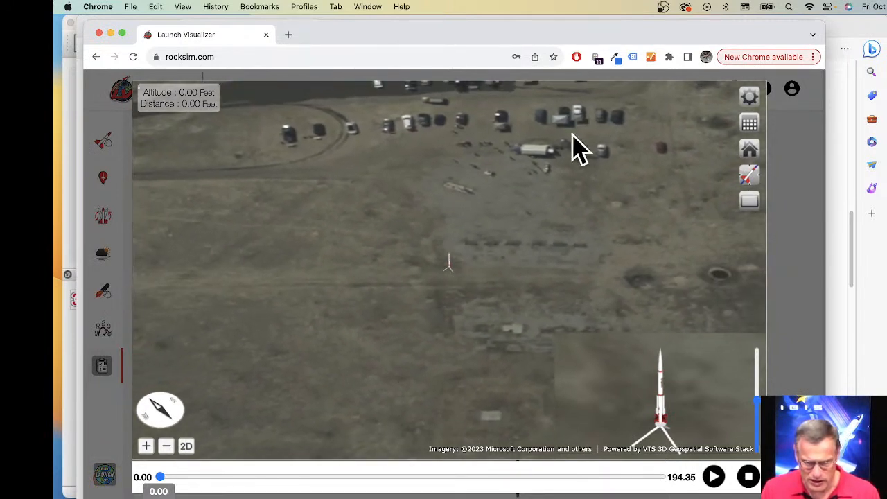
Turn the launch site view to face north, tilt it around the rocket, and play the flight animation from a zoomed-out view.
{"action": "left_click_drag", "start_coordinate": [160, 414], "coordinate": [344, 445]}
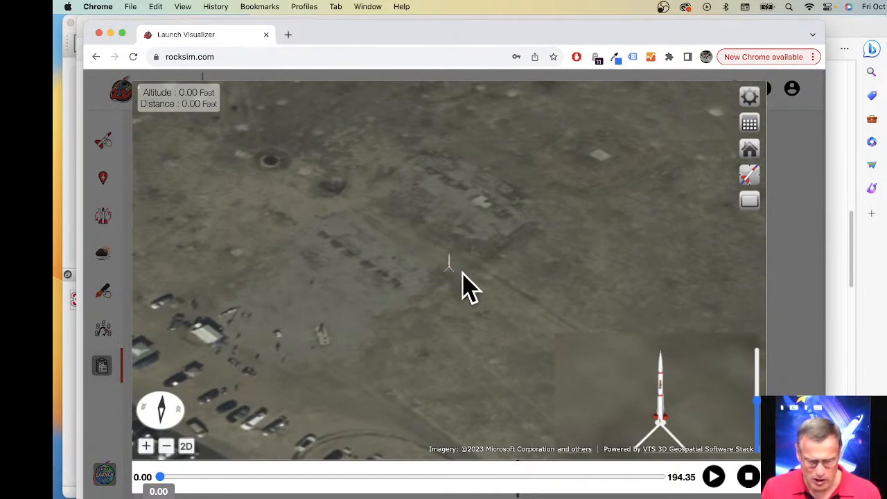
{"action": "left_click_drag", "start_coordinate": [467, 259], "coordinate": [471, 380]}
{"action": "mouse_move", "coordinate": [478, 188]}
{"action": "left_mouse_down"}
{"action": "mouse_move", "coordinate": [489, 321]}
{"action": "mouse_move", "coordinate": [475, 200]}
{"action": "left_mouse_up"}
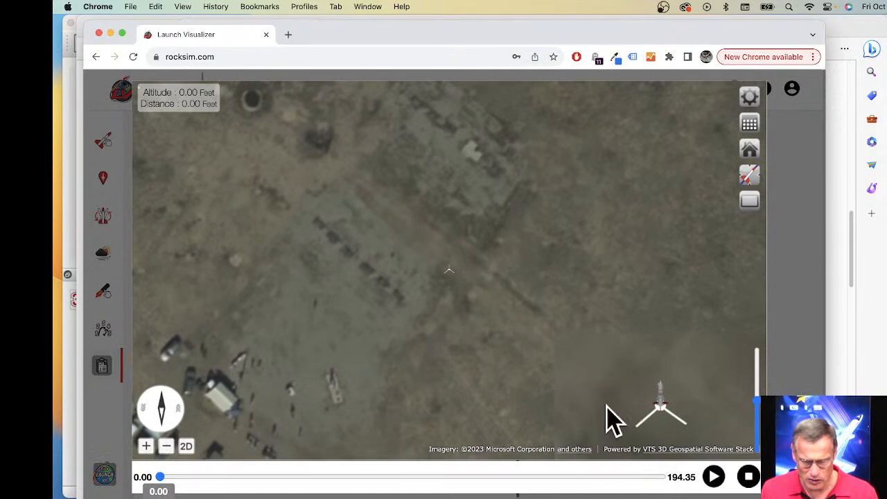
{"action": "left_click_drag", "start_coordinate": [499, 349], "coordinate": [517, 364]}
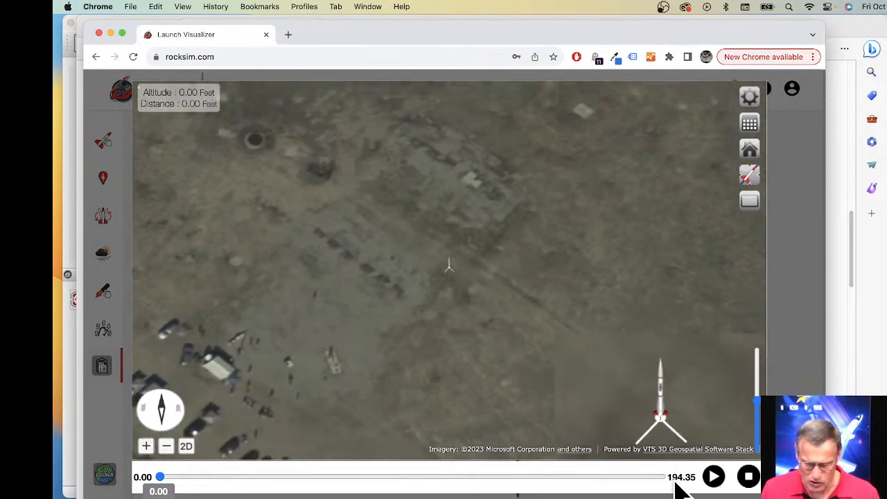
{"action": "left_click", "coordinate": [714, 477]}
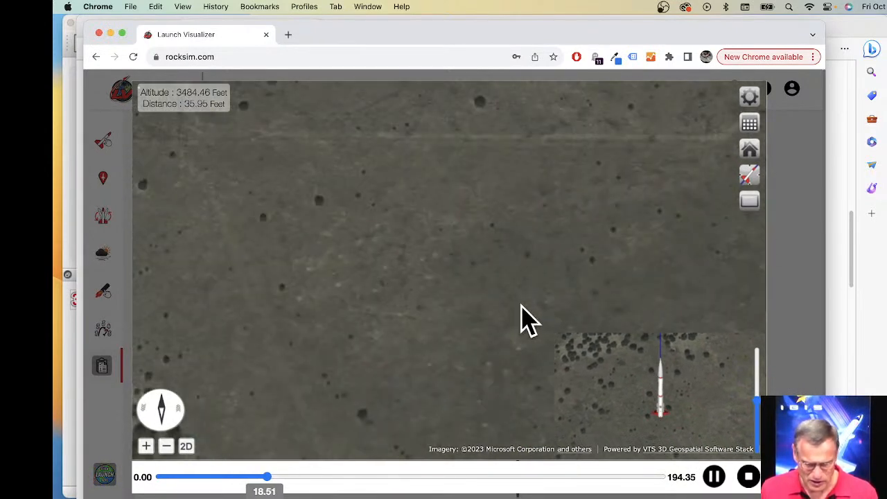
{"action": "left_click", "coordinate": [167, 447]}
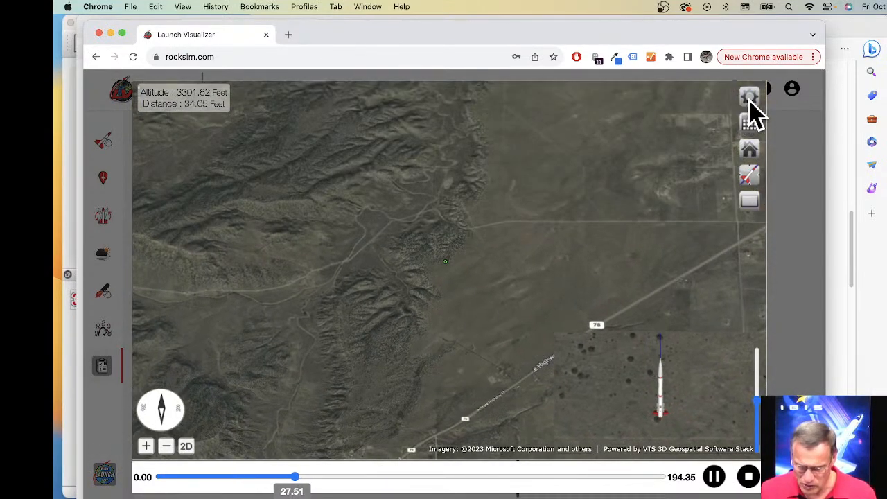
Turn on the sustainer's trajectory path and the extruded flight path in the flight profile preferences.
{"action": "left_click", "coordinate": [750, 101]}
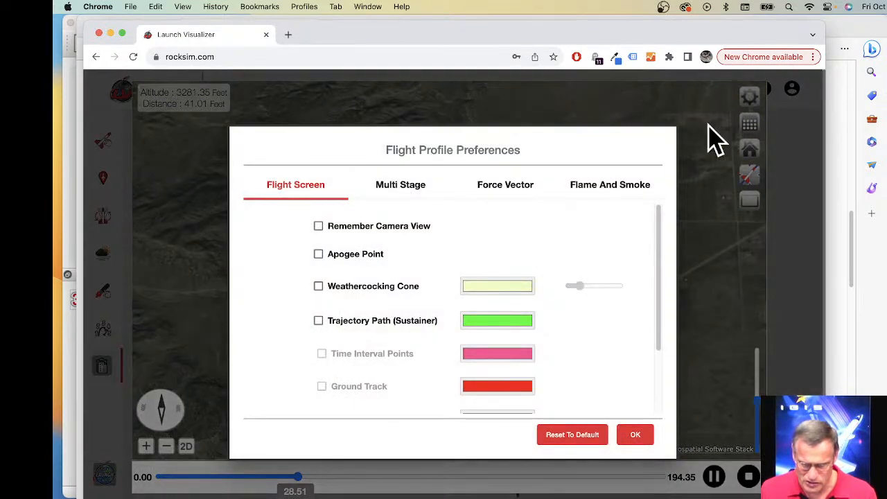
{"action": "left_click", "coordinate": [365, 325]}
{"action": "scroll", "coordinate": [367, 327], "scroll_direction": "down", "scroll_amount": 2}
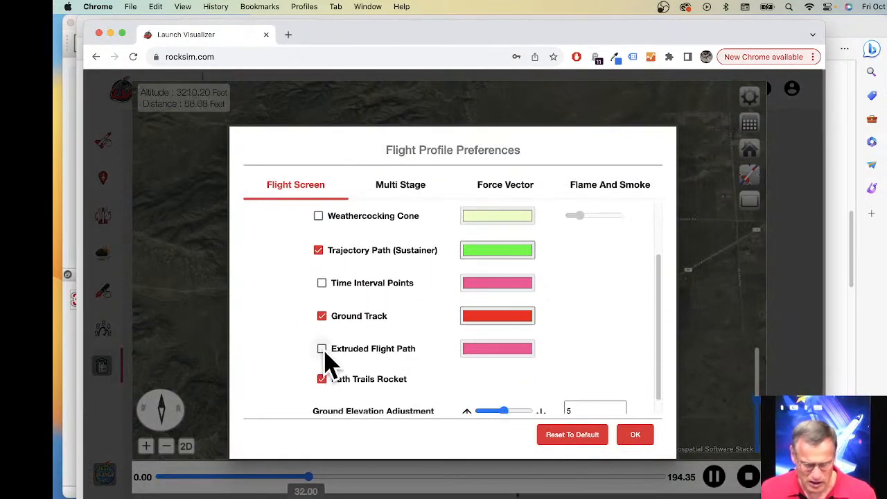
{"action": "left_click", "coordinate": [324, 351]}
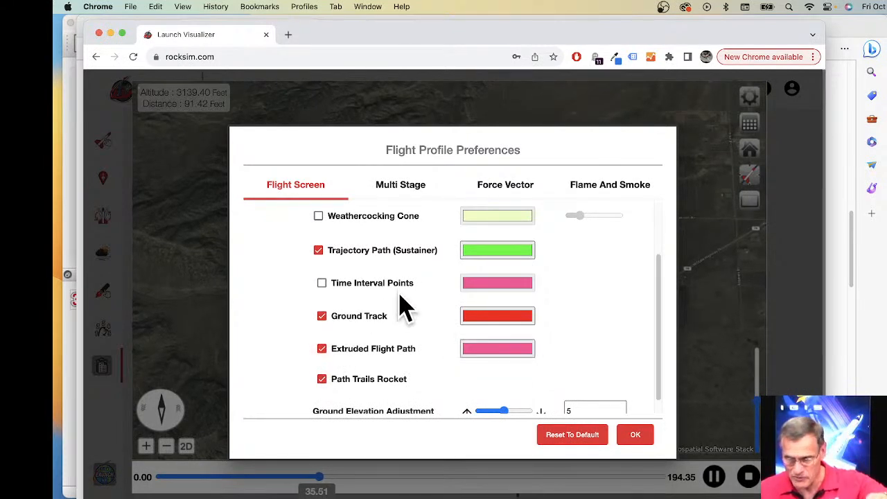
{"action": "left_click", "coordinate": [635, 435]}
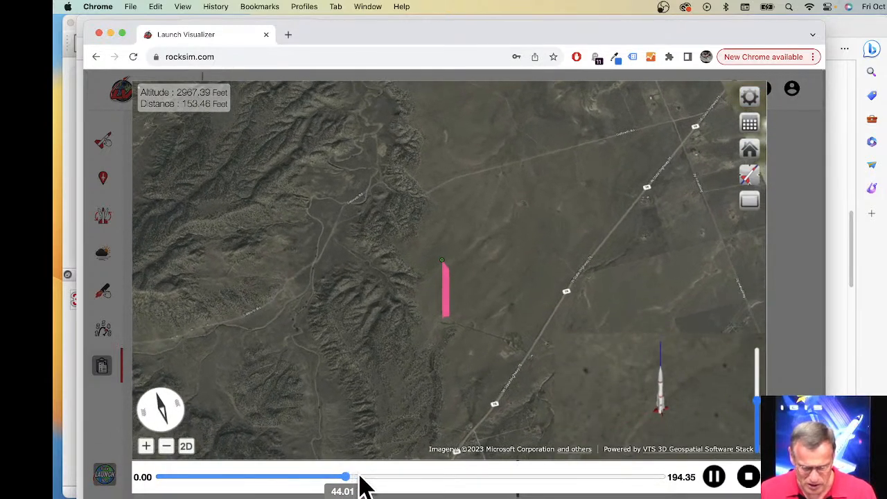
Advance the flight playback to its end at 194.35 and inspect the extruded flight path and landing point up close.
{"action": "left_click", "coordinate": [380, 477]}
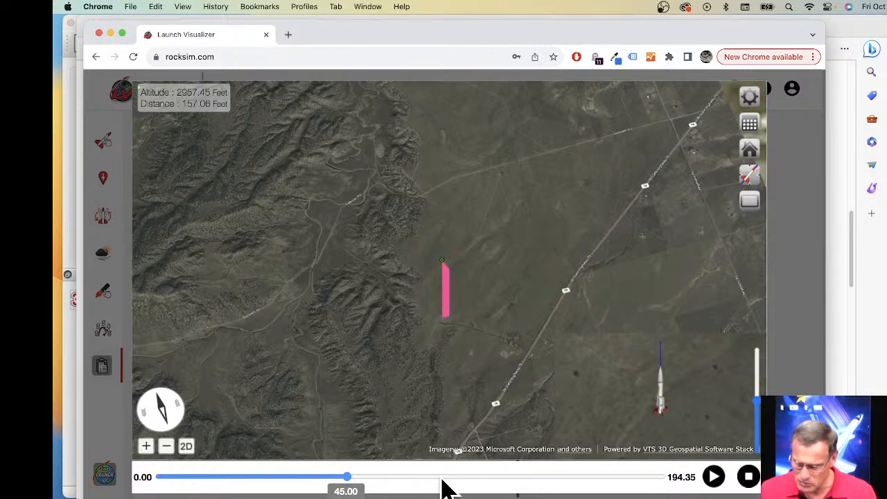
{"action": "left_click_drag", "start_coordinate": [611, 470], "coordinate": [661, 475]}
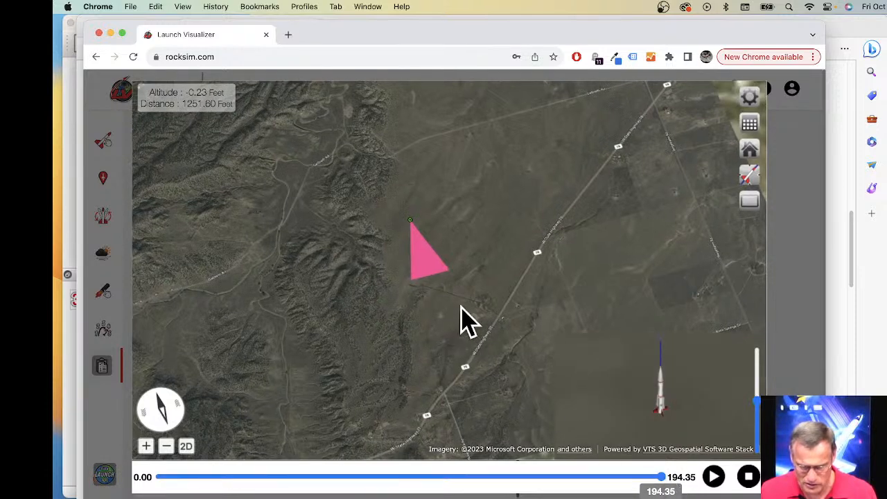
{"action": "scroll", "coordinate": [409, 295], "scroll_direction": "up", "scroll_amount": 10}
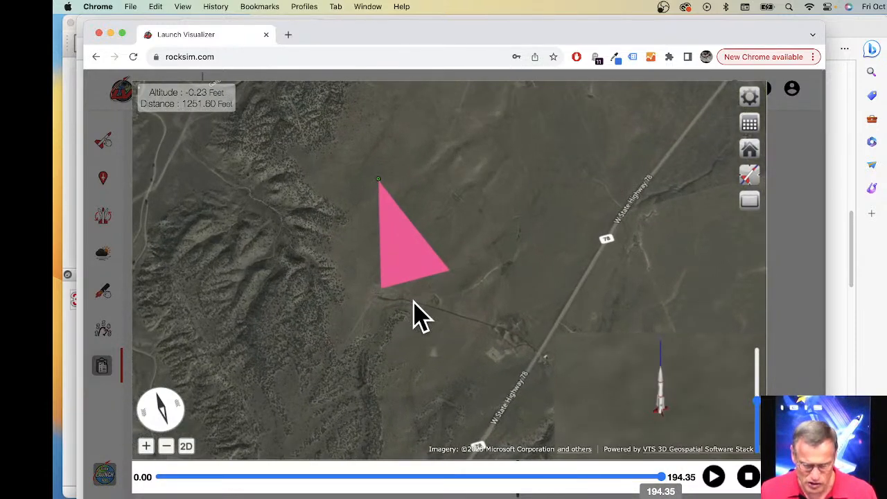
{"action": "scroll", "coordinate": [361, 305], "scroll_direction": "up", "scroll_amount": 10}
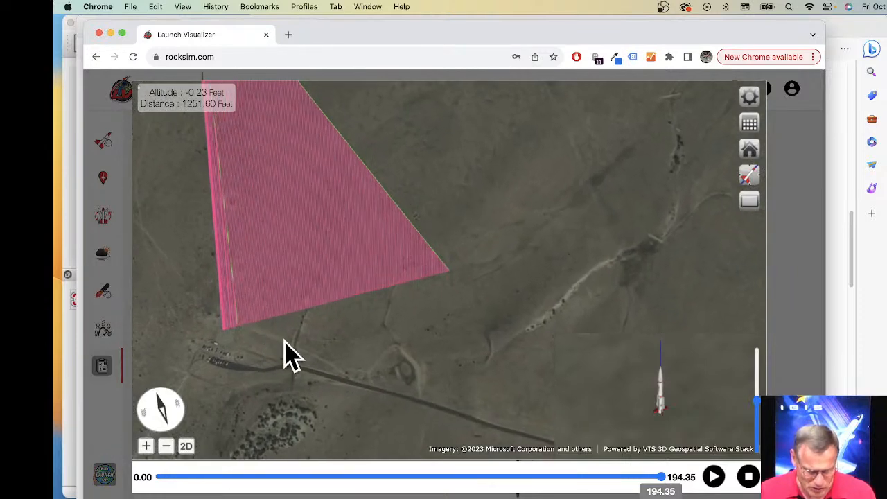
{"action": "scroll", "coordinate": [305, 362], "scroll_direction": "up", "scroll_amount": 3}
{"action": "left_click_drag", "start_coordinate": [318, 349], "coordinate": [350, 360]}
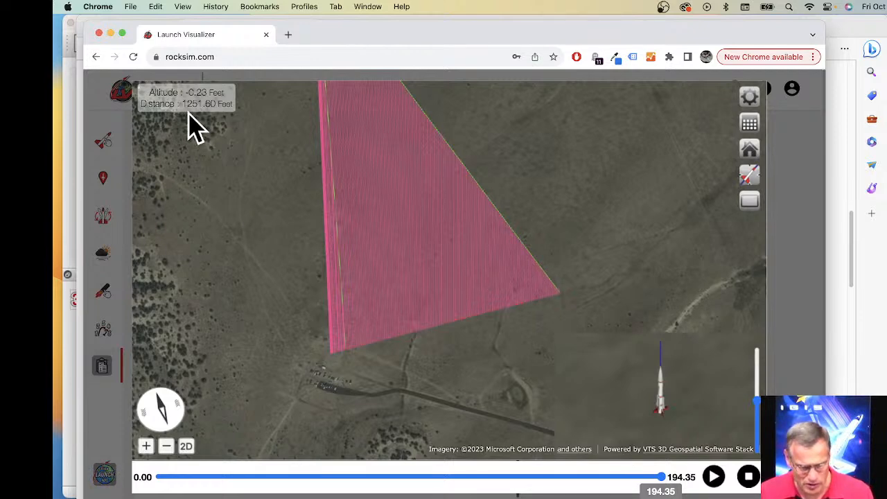
{"action": "scroll", "coordinate": [489, 278], "scroll_direction": "down", "scroll_amount": 5}
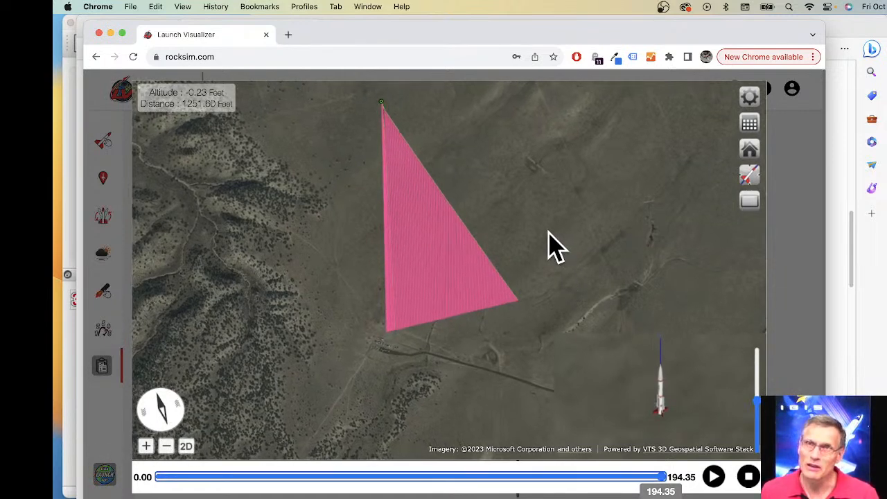
{"action": "left_click_drag", "start_coordinate": [510, 289], "coordinate": [443, 253]}
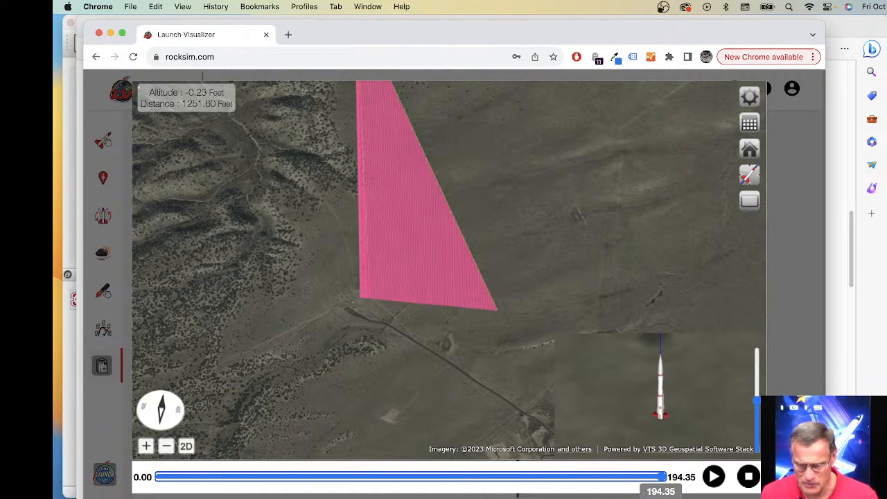
Leave the enlarged flight view, return to the rocket selection, and examine the Kronos 3D model from several angles and distances.
{"action": "left_click", "coordinate": [794, 433]}
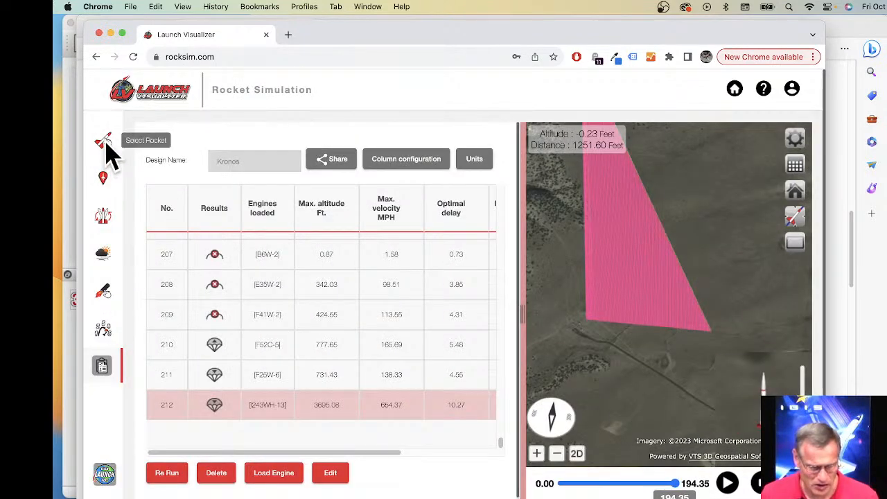
{"action": "left_click", "coordinate": [102, 143]}
{"action": "scroll", "coordinate": [665, 337], "scroll_direction": "up", "scroll_amount": 5}
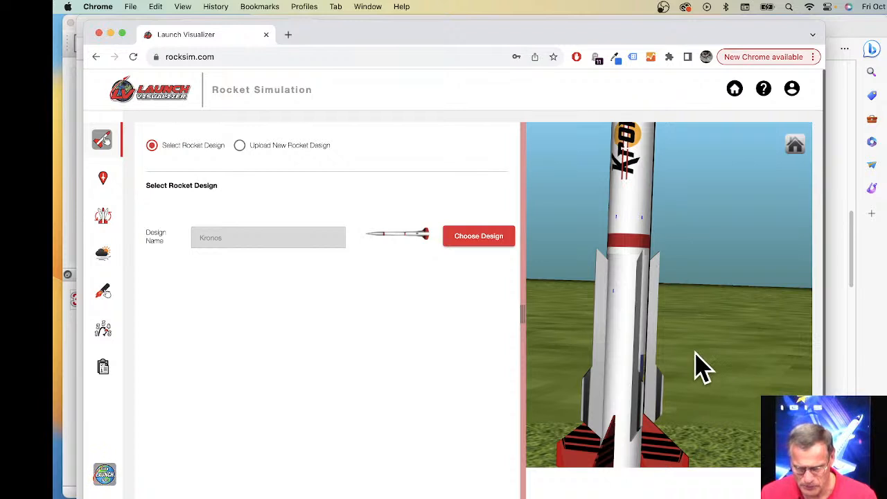
{"action": "left_click_drag", "start_coordinate": [698, 382], "coordinate": [666, 380]}
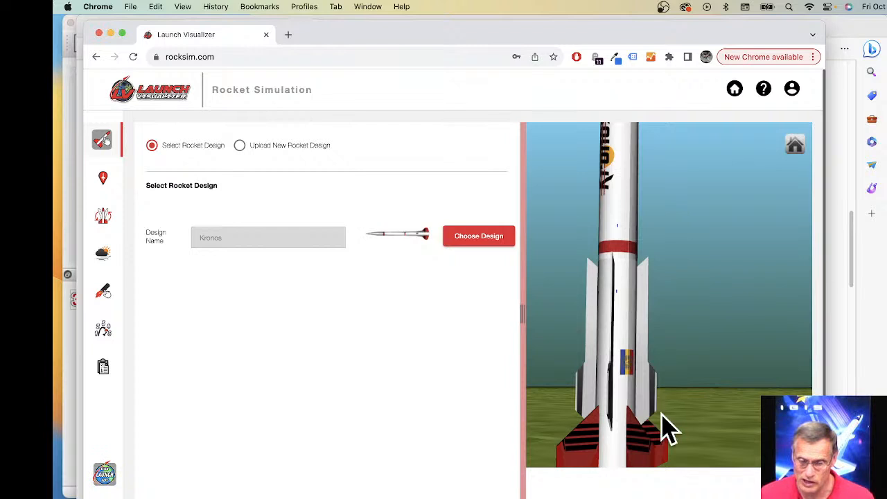
{"action": "left_click_drag", "start_coordinate": [638, 245], "coordinate": [656, 303]}
{"action": "scroll", "coordinate": [655, 280], "scroll_direction": "down", "scroll_amount": 5}
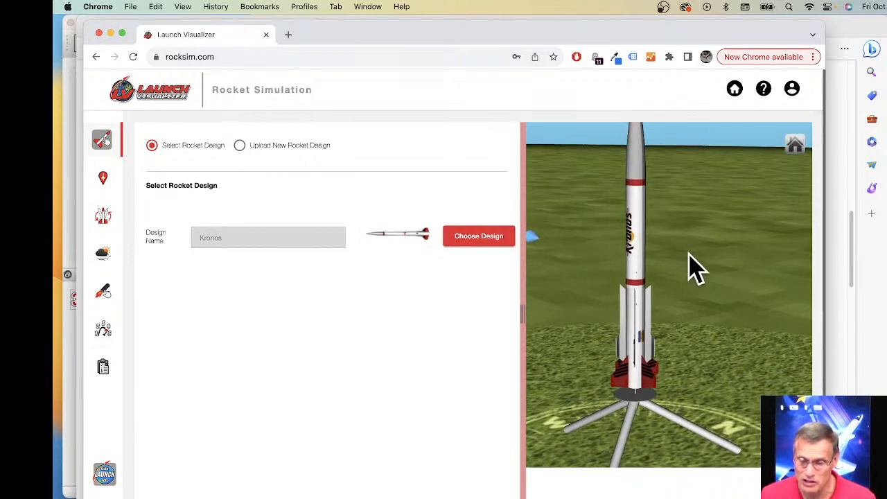
{"action": "scroll", "coordinate": [691, 263], "scroll_direction": "up", "scroll_amount": 3}
{"action": "scroll", "coordinate": [697, 273], "scroll_direction": "down", "scroll_amount": 2}
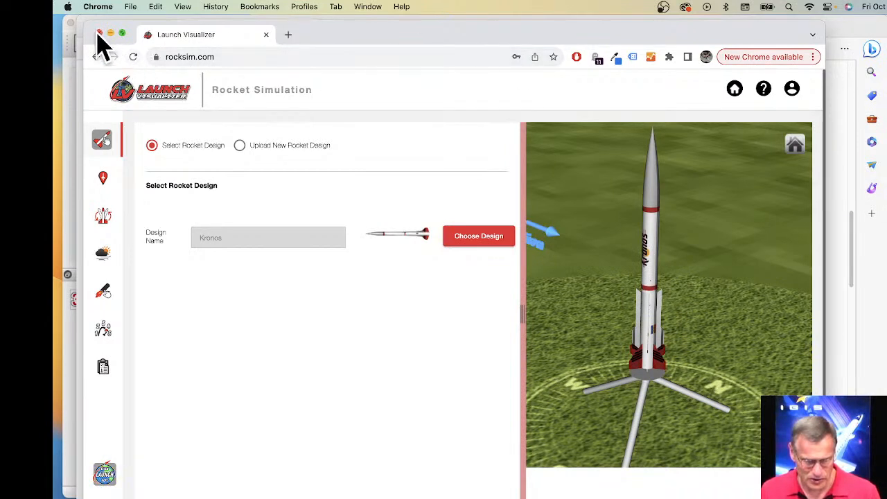
Minimize the Launch Visualizer window, switch to the Apogee Components site in Edge, and search it for "gliding par".
{"action": "left_click", "coordinate": [110, 34]}
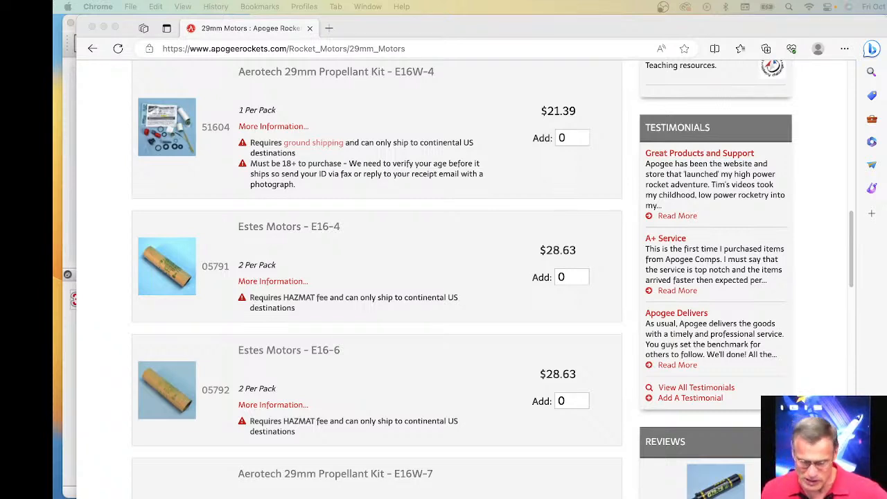
{"action": "left_click", "coordinate": [344, 258]}
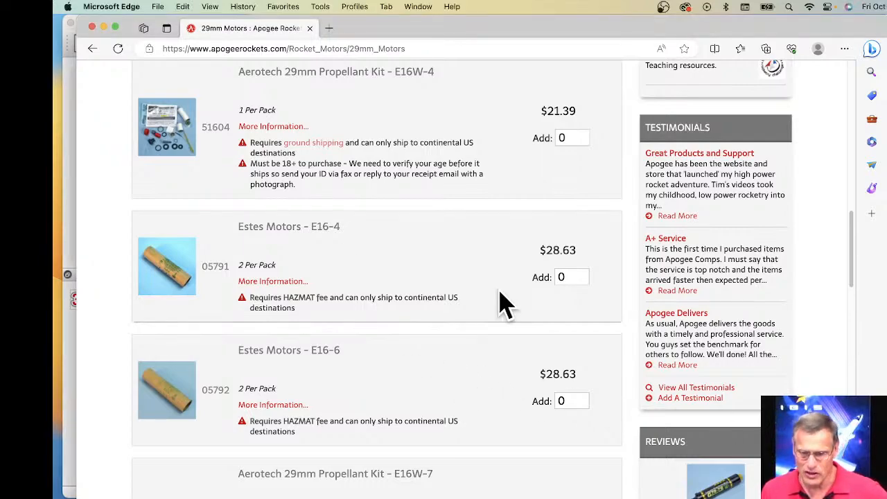
{"action": "scroll", "coordinate": [504, 303], "scroll_direction": "up", "scroll_amount": 15}
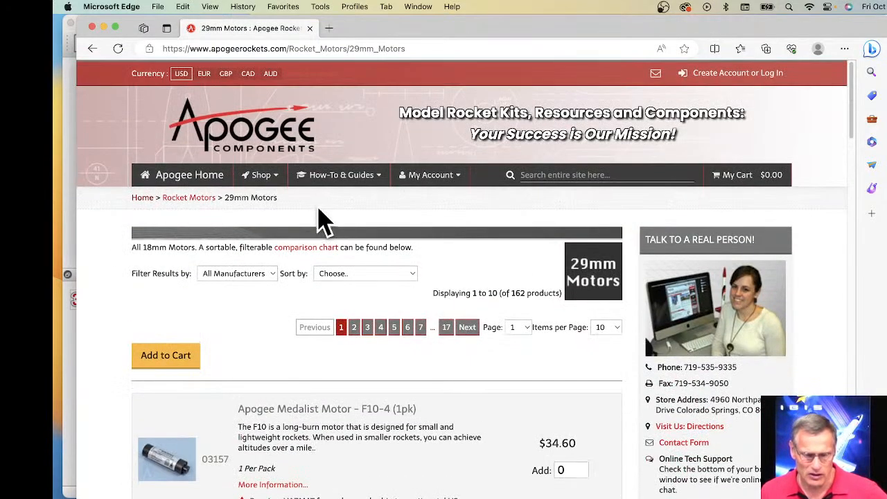
{"action": "left_click", "coordinate": [561, 175]}
{"action": "type", "text": "gliding par"}
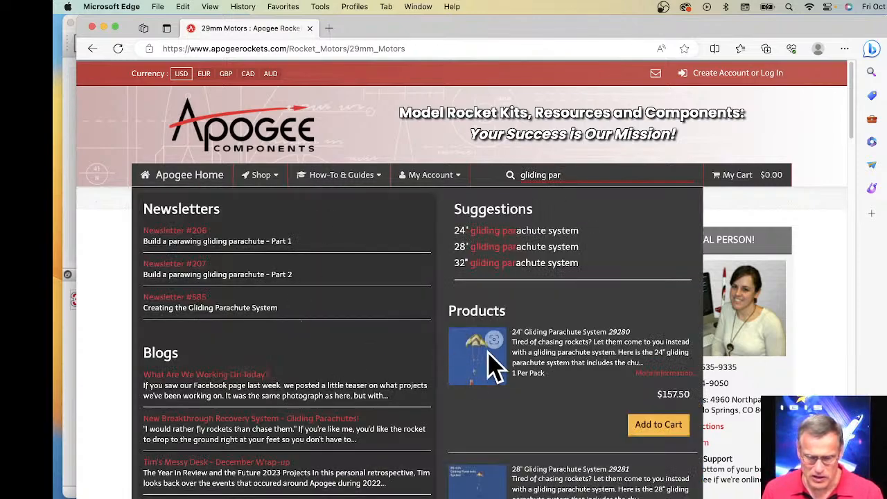
Open the 24" Gliding Parachute System product, look through its enlarged photos, and return to the product details.
{"action": "left_click", "coordinate": [489, 355]}
{"action": "scroll", "coordinate": [489, 326], "scroll_direction": "down", "scroll_amount": 4}
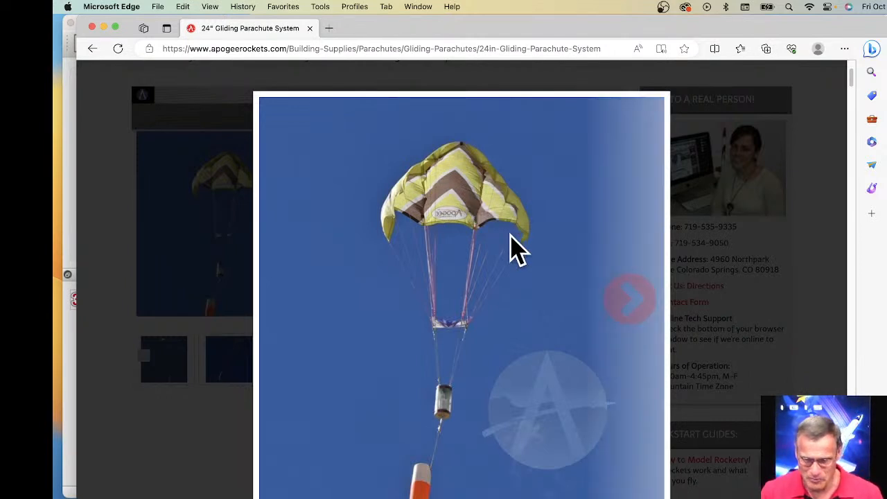
{"action": "left_click", "coordinate": [638, 299]}
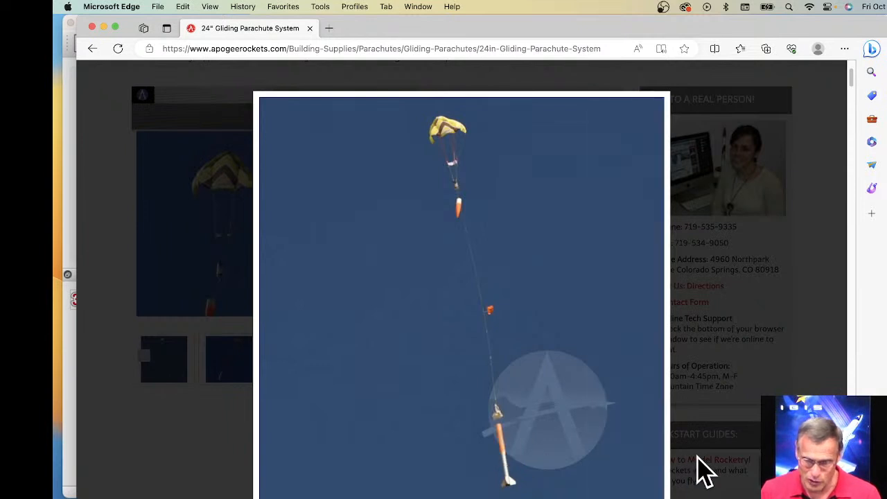
{"action": "mouse_move", "coordinate": [612, 337]}
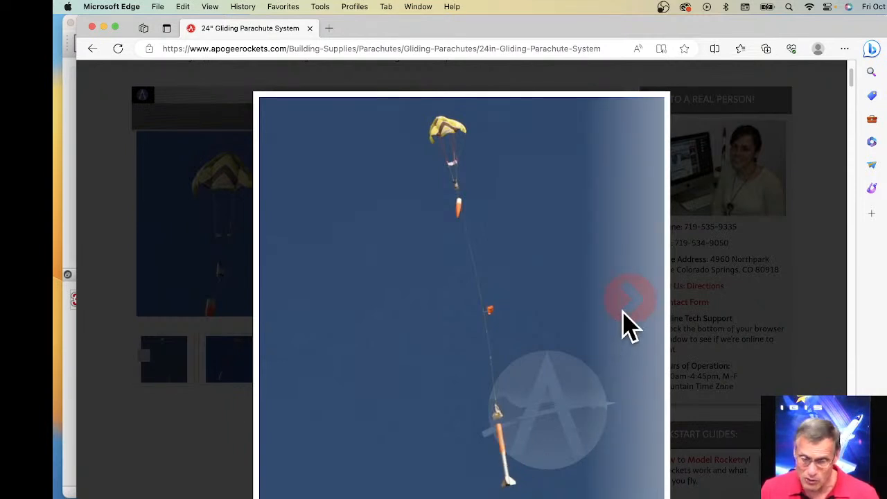
{"action": "left_click", "coordinate": [627, 310]}
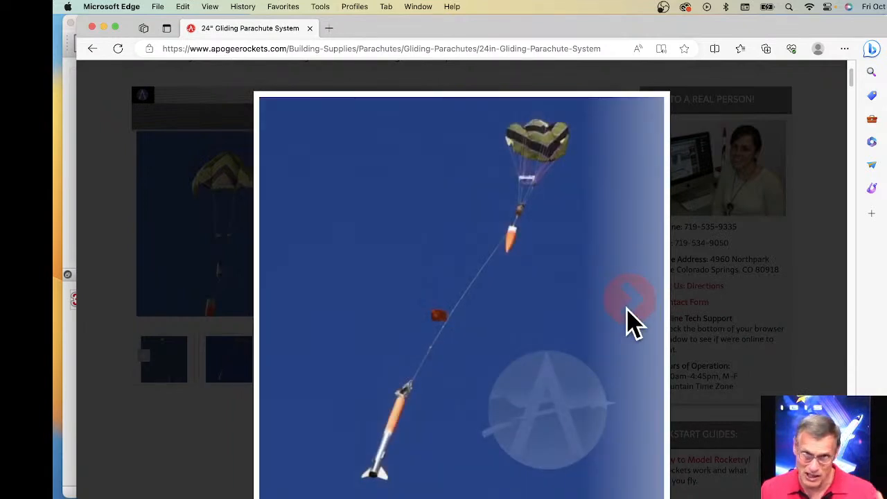
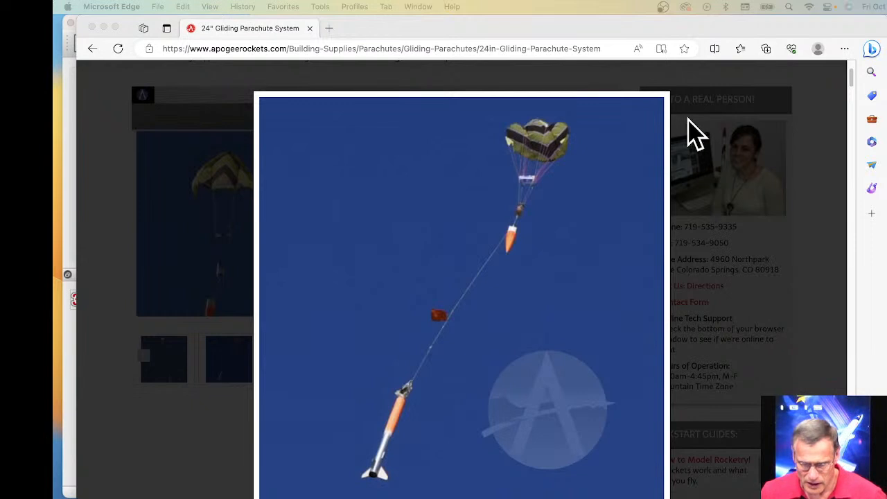
{"action": "left_click", "coordinate": [702, 32]}
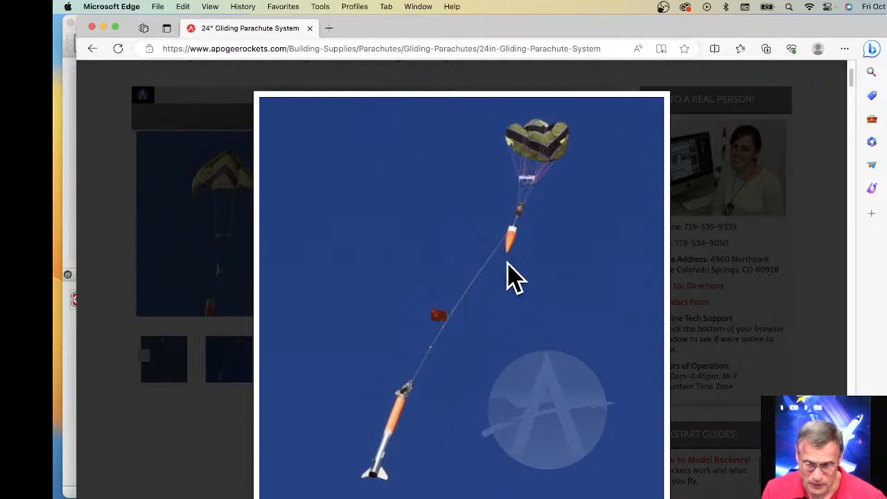
{"action": "left_click", "coordinate": [700, 240]}
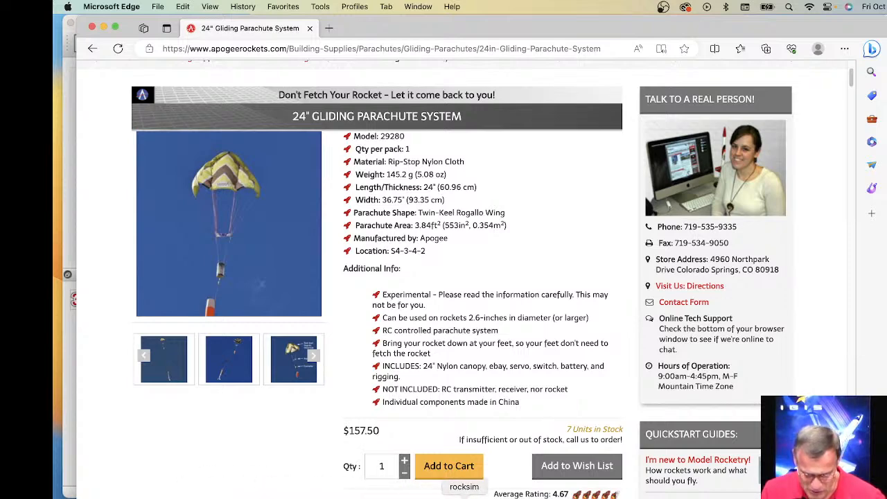
Switch to RockSim, start opening a design file, and search the Mac for "nike smoke".
{"action": "left_click", "coordinate": [475, 495]}
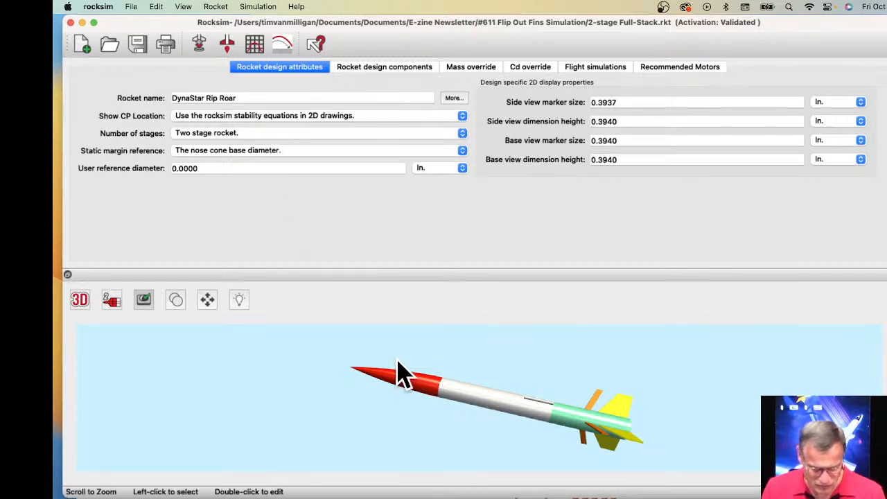
{"action": "left_click", "coordinate": [111, 52]}
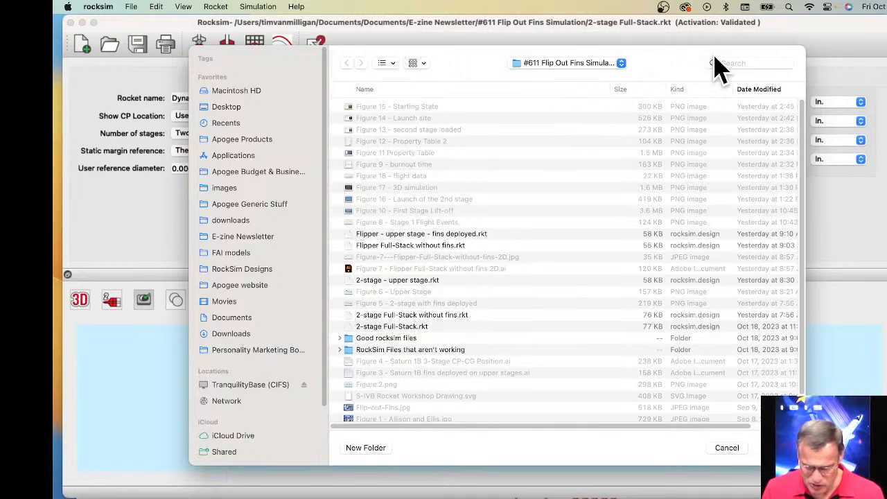
{"action": "left_click", "coordinate": [723, 61]}
{"action": "type", "text": "nike"}
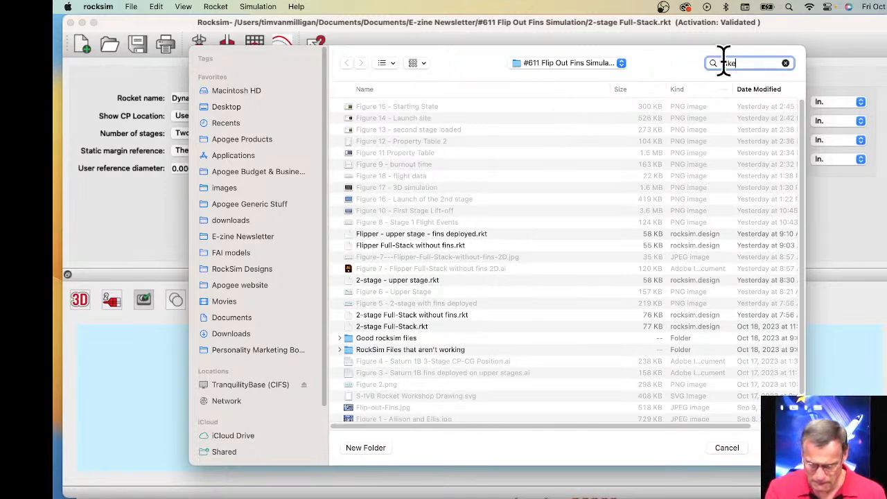
{"action": "type", "text": " ms"}
{"action": "type", "text": "oke"}
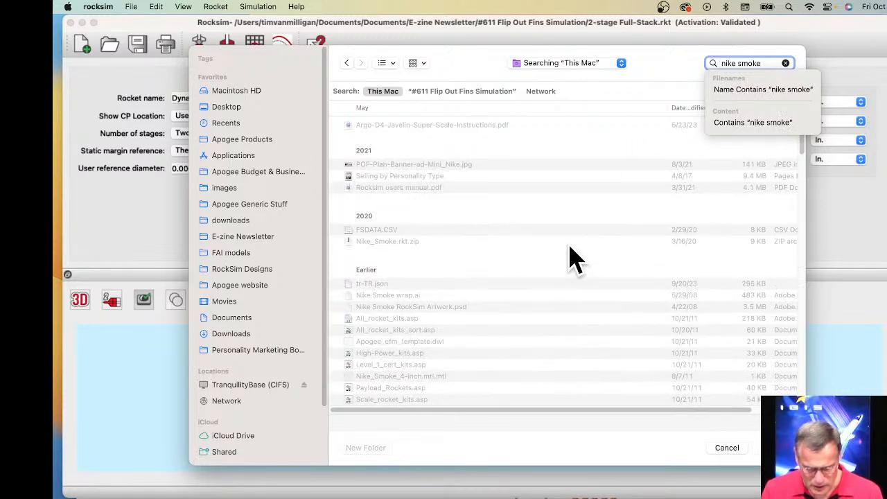
Open Nike_Smoke_4-inch.rkt from the search results, discarding the changes to the current design.
{"action": "scroll", "coordinate": [594, 238], "scroll_direction": "down", "scroll_amount": 5}
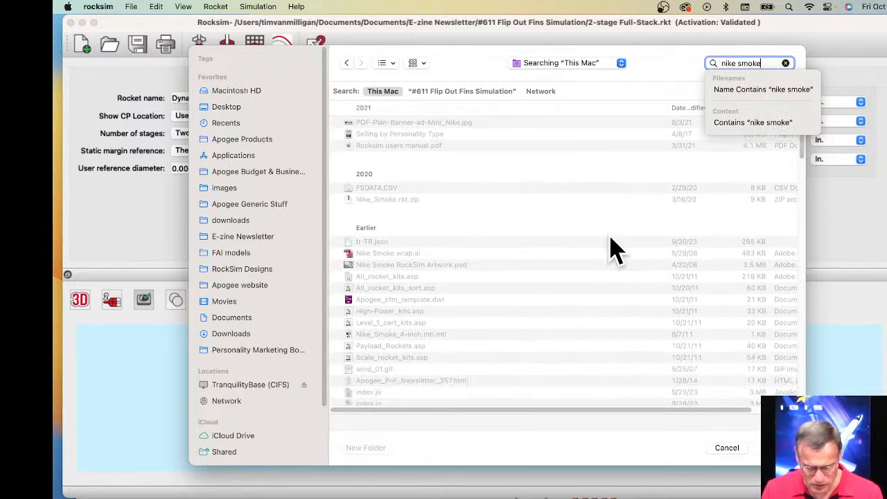
{"action": "scroll", "coordinate": [622, 260], "scroll_direction": "down", "scroll_amount": 10}
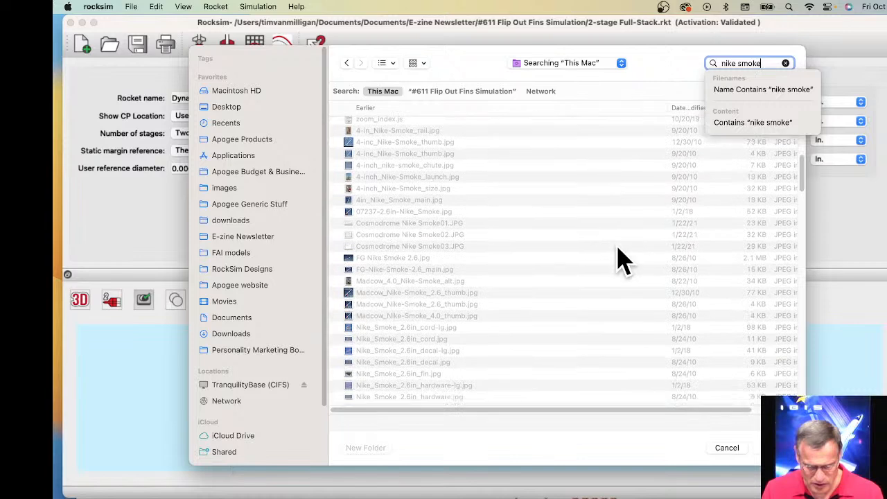
{"action": "scroll", "coordinate": [622, 262], "scroll_direction": "down", "scroll_amount": 5}
{"action": "scroll", "coordinate": [622, 262], "scroll_direction": "down", "scroll_amount": 10}
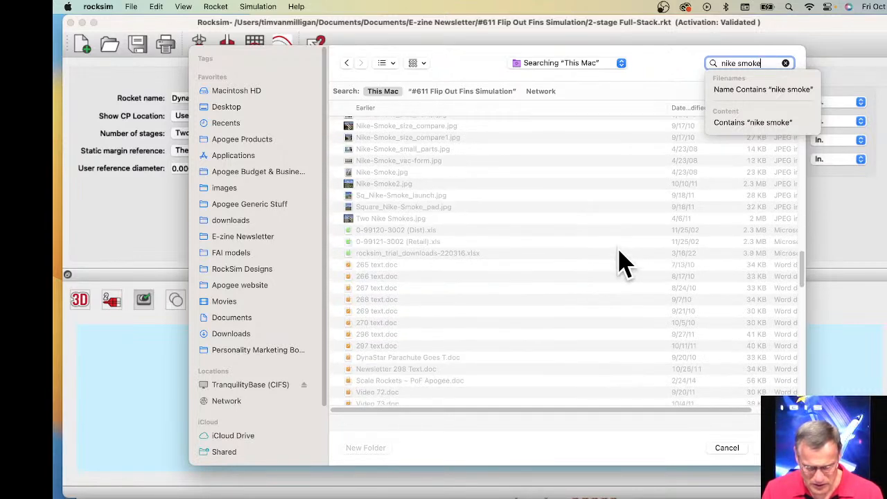
{"action": "scroll", "coordinate": [622, 262], "scroll_direction": "down", "scroll_amount": 10}
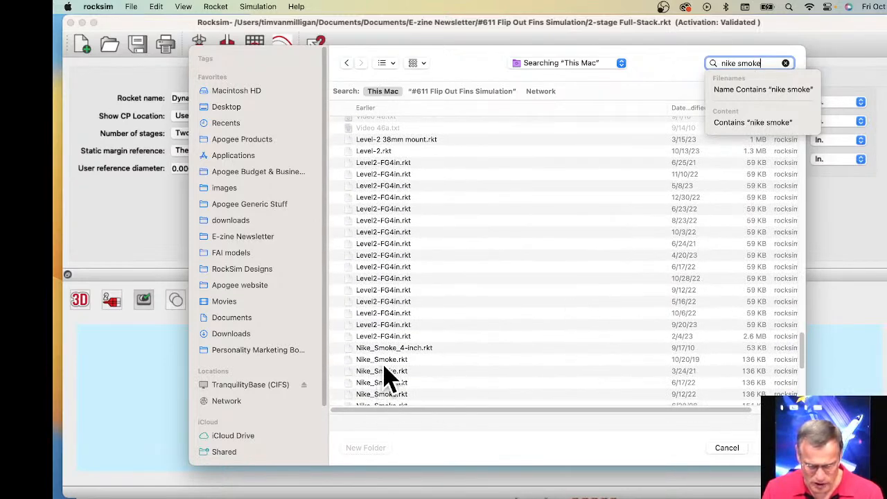
{"action": "left_click", "coordinate": [394, 349]}
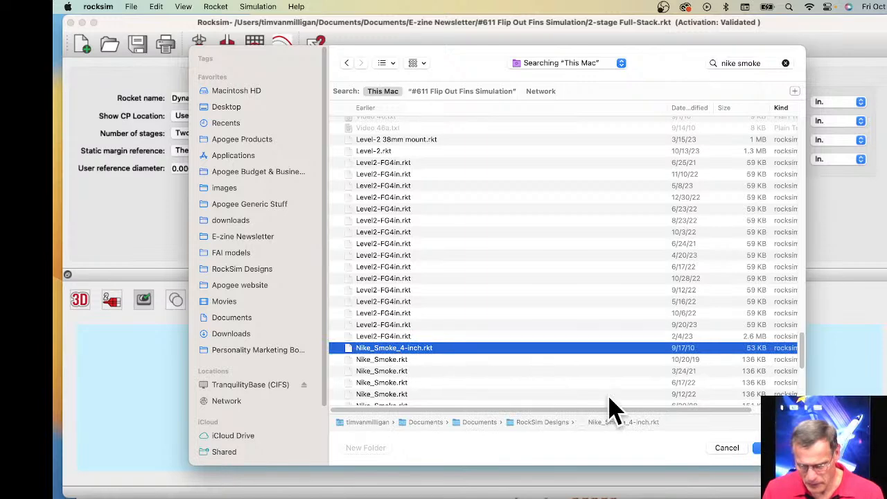
{"action": "left_click", "coordinate": [770, 448]}
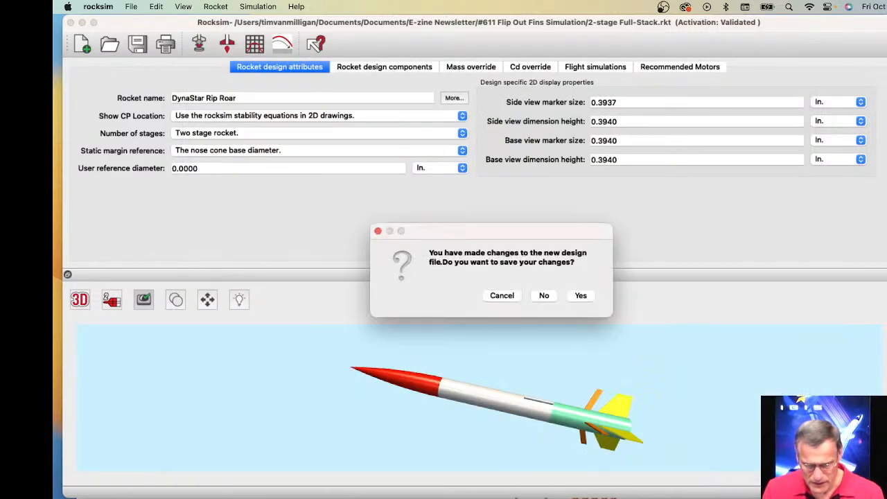
{"action": "left_click", "coordinate": [545, 296]}
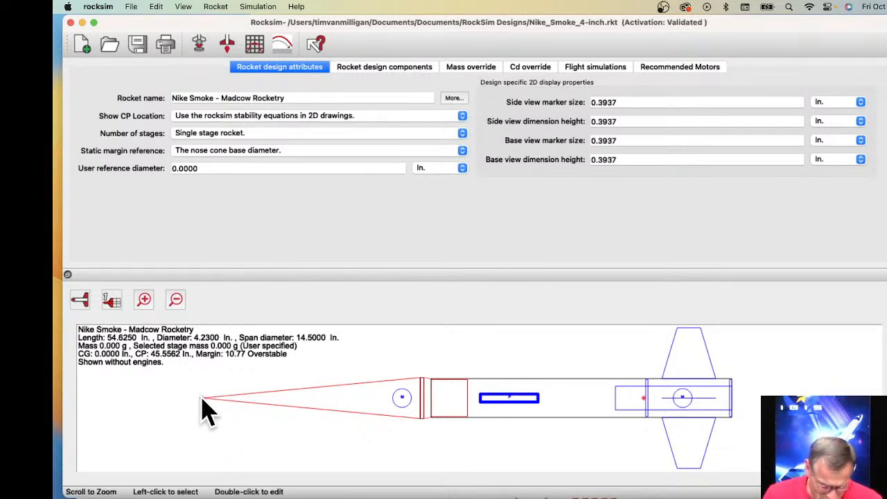
Turn off the mass override so simulations do not use the entered mass and CG values.
{"action": "left_click", "coordinate": [484, 78]}
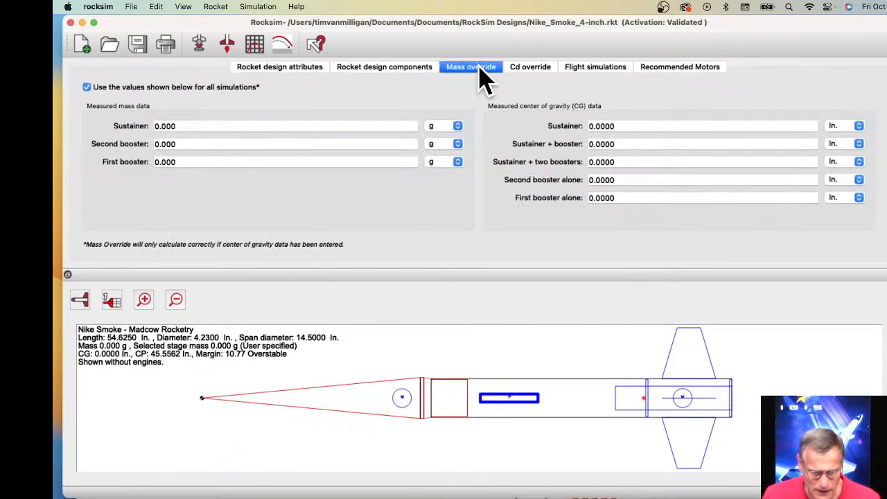
{"action": "left_click", "coordinate": [87, 88]}
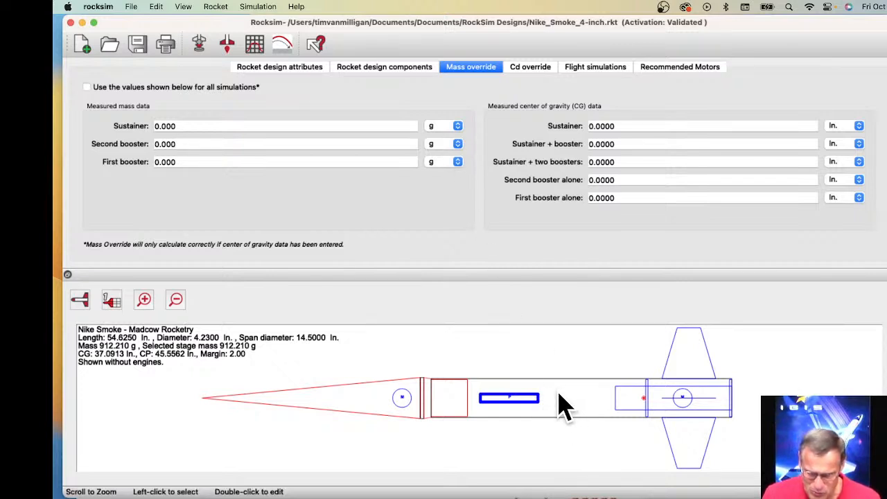
Set the design's side view marker size to 1.25 in and its side view dimension height to 2 in.
{"action": "left_click", "coordinate": [290, 77]}
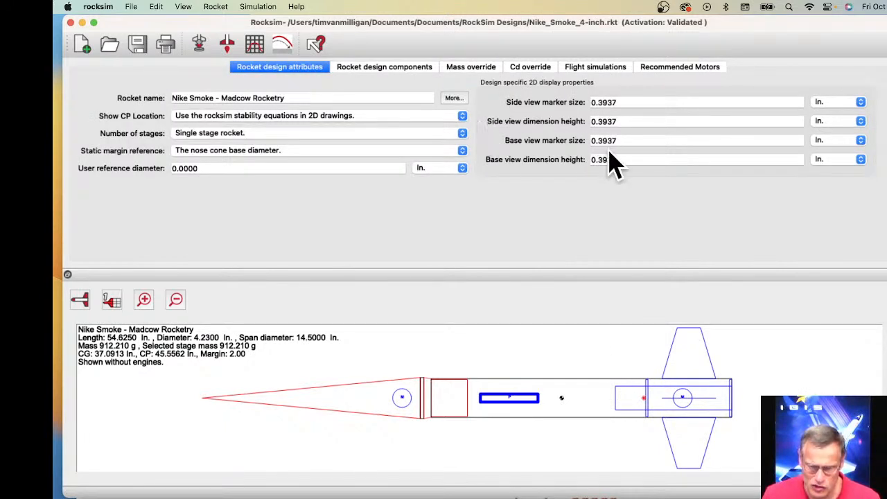
{"action": "mouse_move", "coordinate": [622, 141]}
{"action": "left_mouse_down"}
{"action": "mouse_move", "coordinate": [597, 140]}
{"action": "mouse_move", "coordinate": [579, 124]}
{"action": "left_mouse_up"}
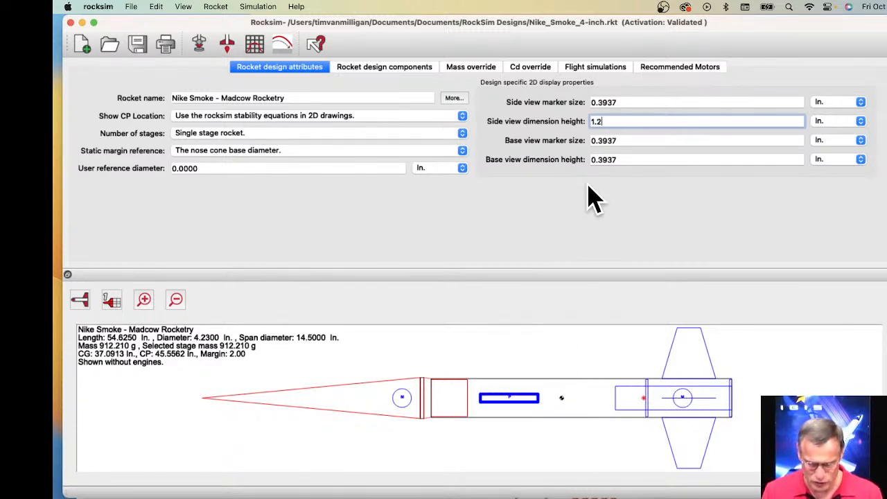
{"action": "key", "text": "Tab"}
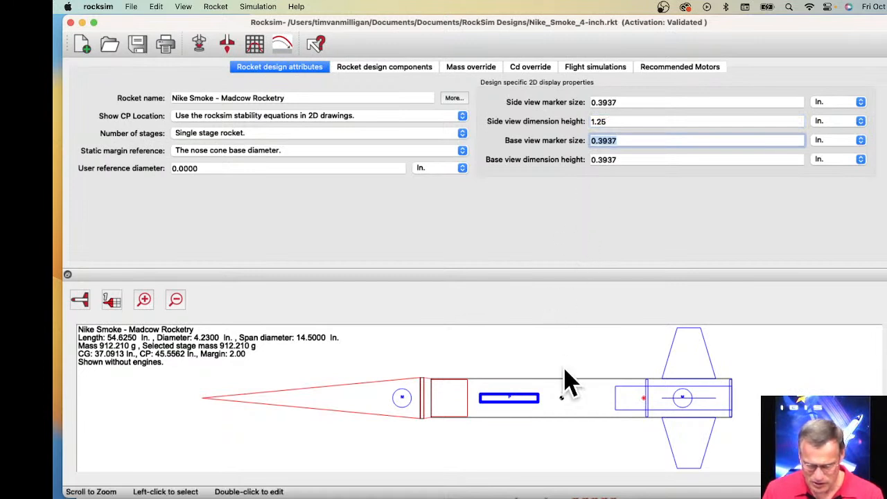
{"action": "key", "text": "shift+Tab"}
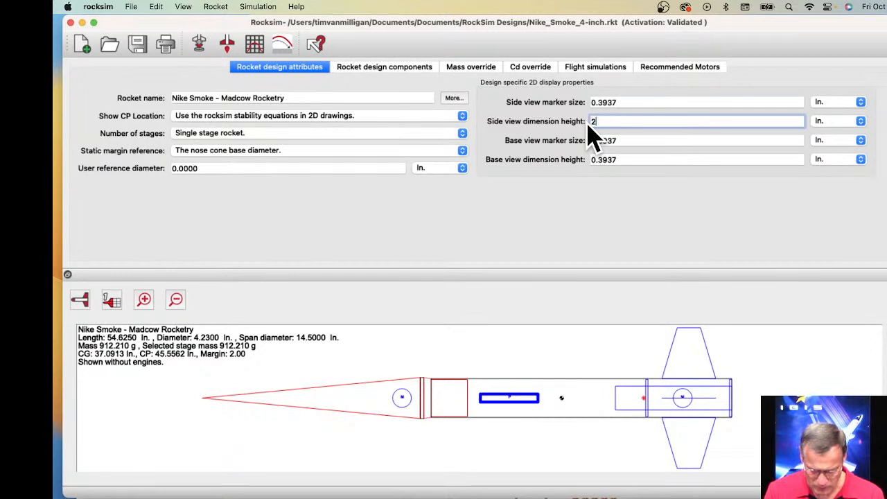
{"action": "key", "text": "Tab"}
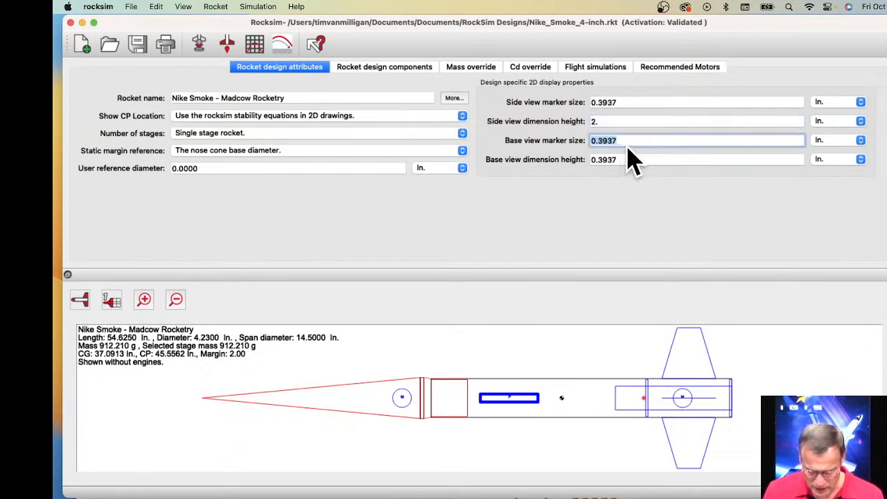
{"action": "left_click_drag", "start_coordinate": [617, 102], "coordinate": [588, 102]}
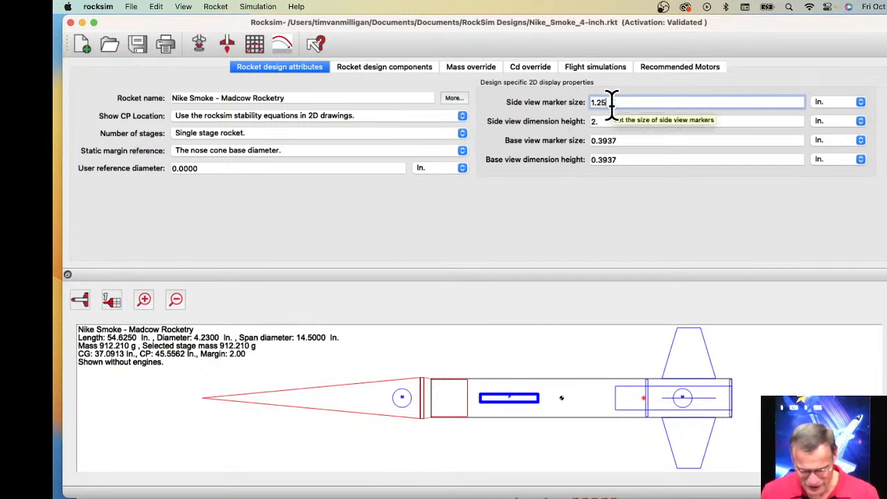
{"action": "type", "text": "1.25"}
{"action": "key", "text": "Tab"}
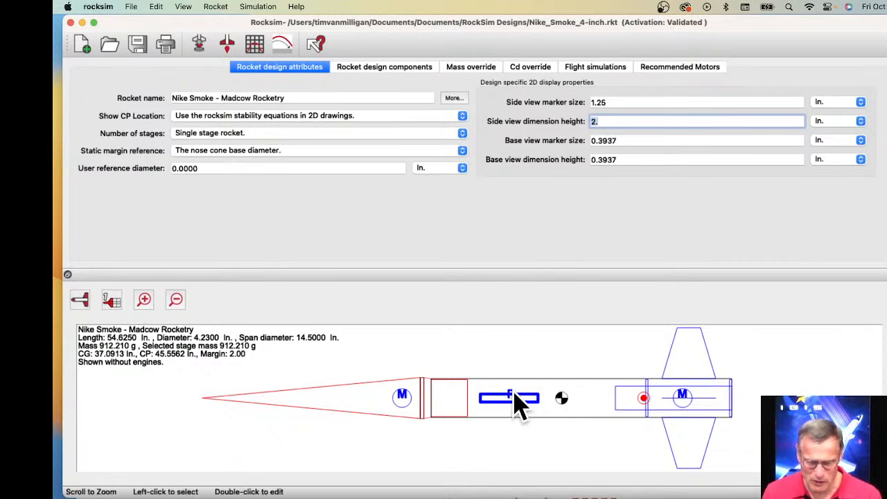
Rename the existing parachute in the design components as "MAIN Parachute".
{"action": "left_click", "coordinate": [365, 69]}
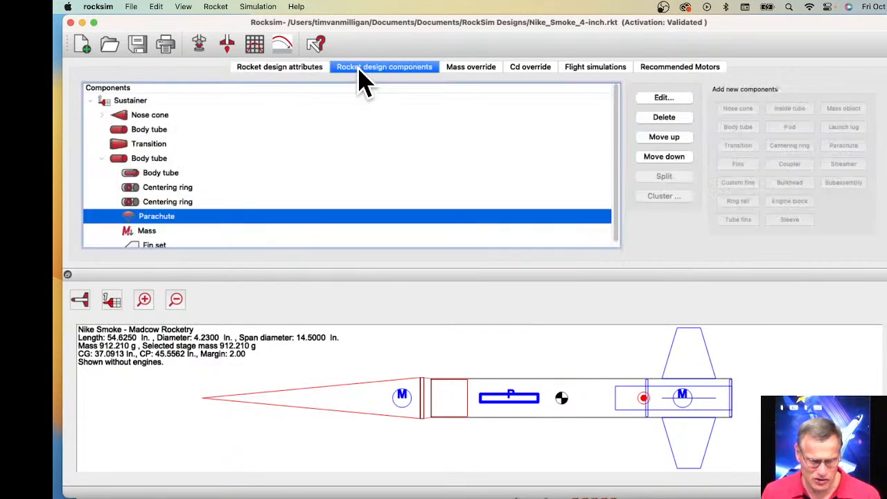
{"action": "double_click", "coordinate": [160, 219]}
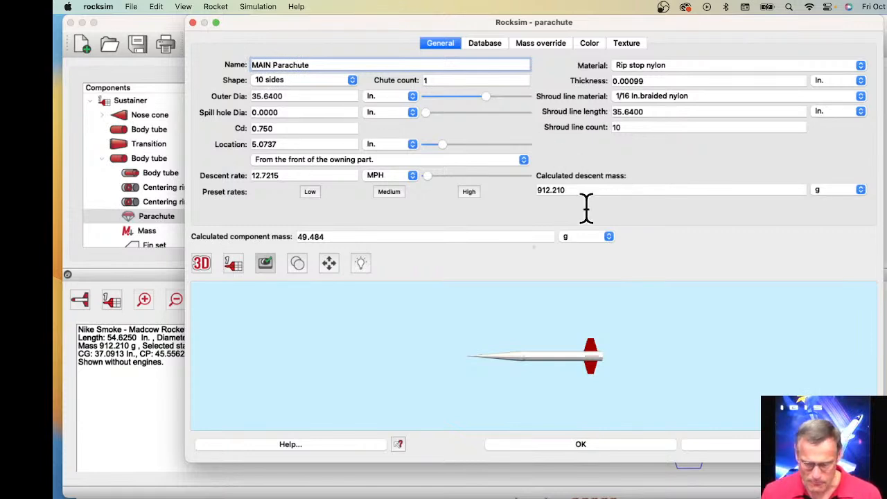
{"action": "left_click", "coordinate": [586, 450]}
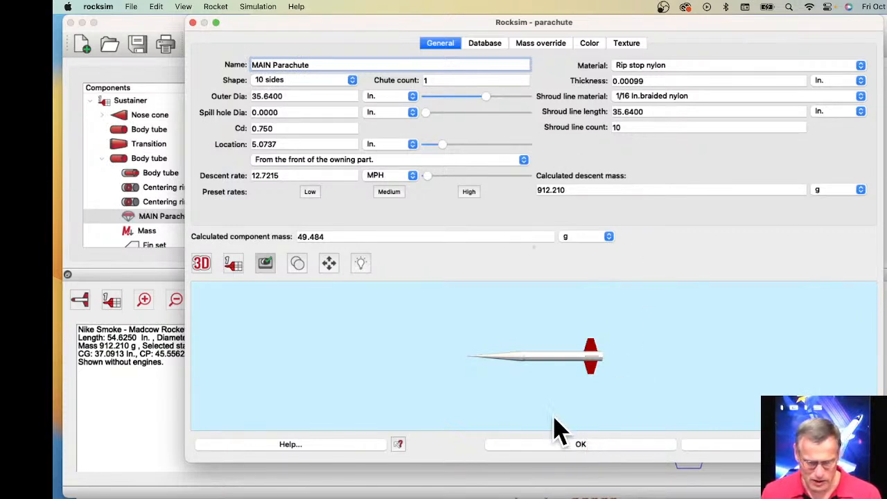
{"action": "left_click", "coordinate": [586, 446]}
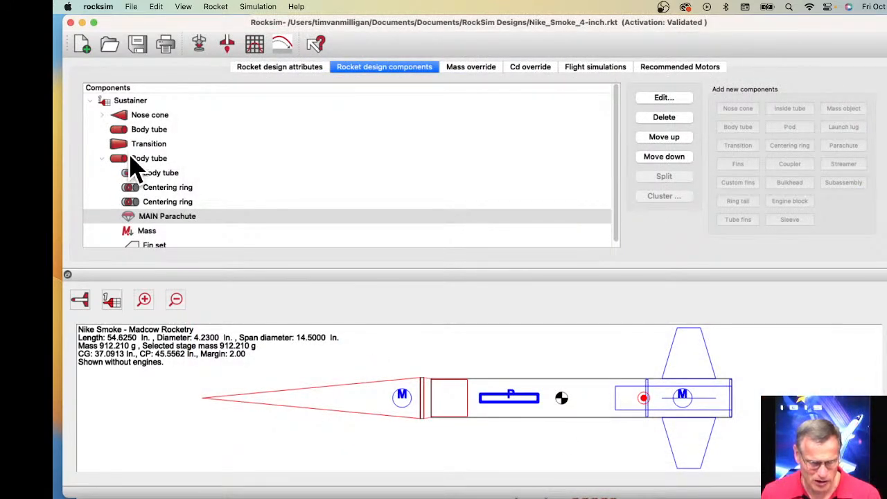
Add a second parachute to the rear body tube, using a 15" Apogee parachute from the parts database.
{"action": "left_click", "coordinate": [148, 159]}
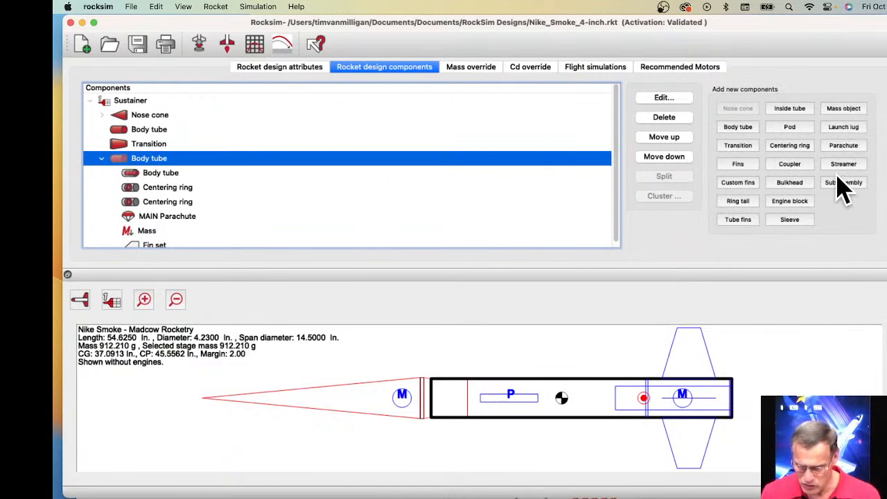
{"action": "left_click", "coordinate": [845, 147]}
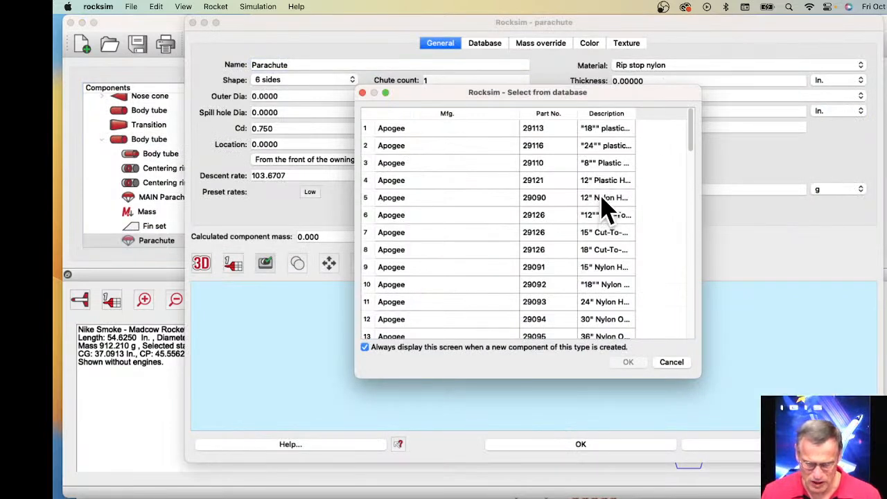
{"action": "left_click", "coordinate": [598, 236]}
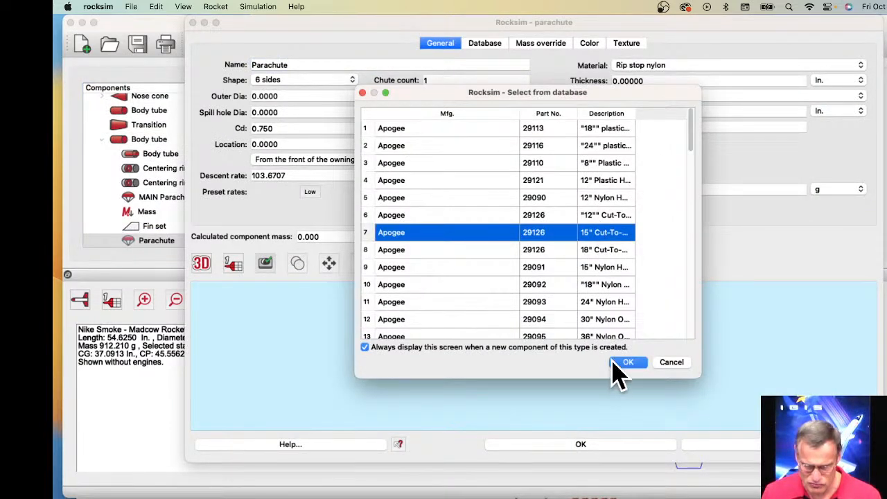
{"action": "left_click", "coordinate": [601, 268]}
{"action": "left_click", "coordinate": [630, 362]}
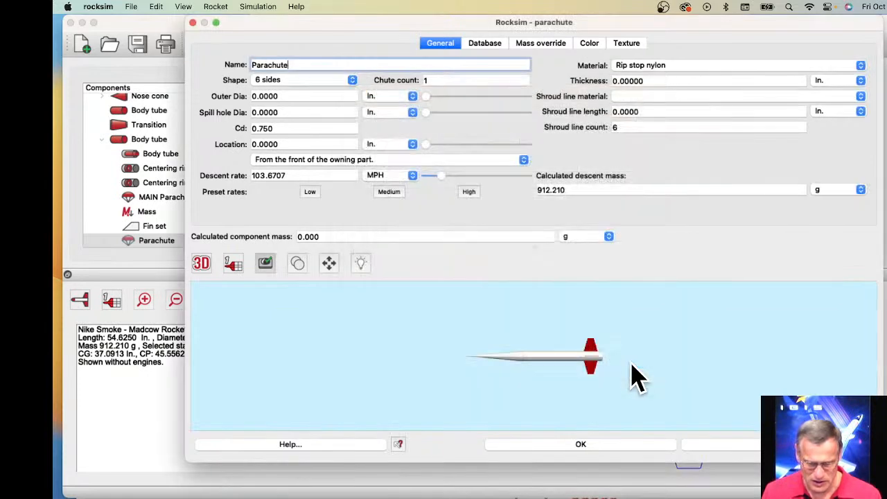
Show the design in 2D side view and move the new parachute to 7.125 in from the front of its body tube.
{"action": "left_click", "coordinate": [202, 265]}
{"action": "left_click", "coordinate": [199, 206]}
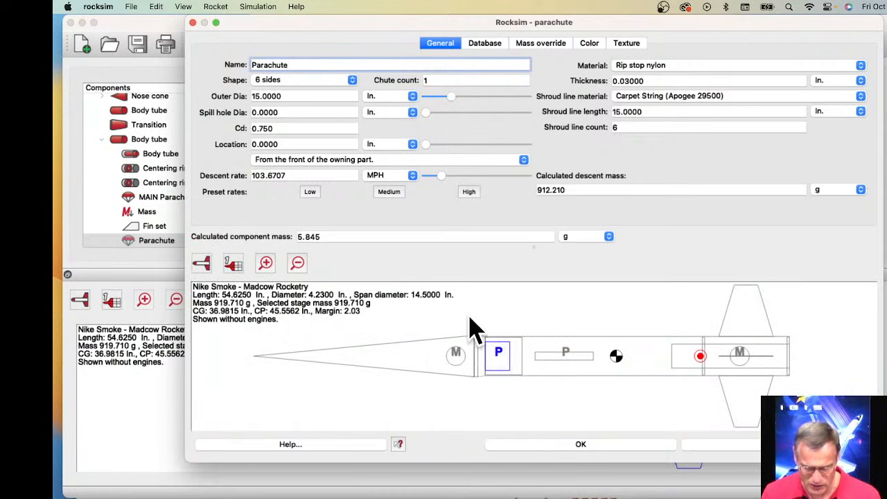
{"action": "left_click_drag", "start_coordinate": [426, 144], "coordinate": [452, 149]}
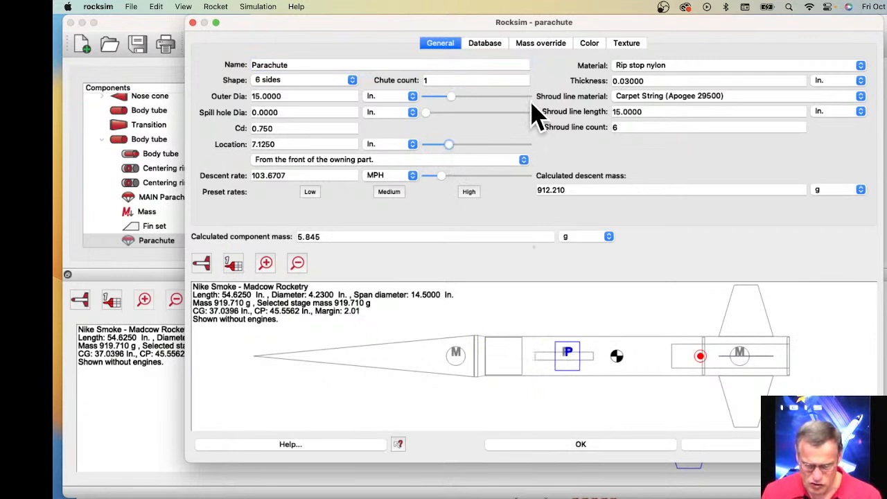
Set the new parachute's 2D color and diffuse color to red (#ff0000), and accept the component.
{"action": "left_click", "coordinate": [591, 44]}
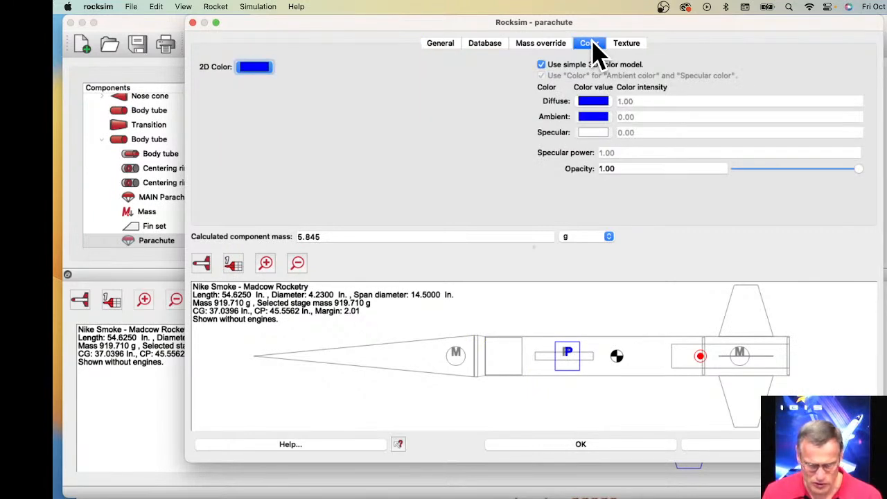
{"action": "left_click", "coordinate": [256, 69]}
{"action": "left_click", "coordinate": [390, 174]}
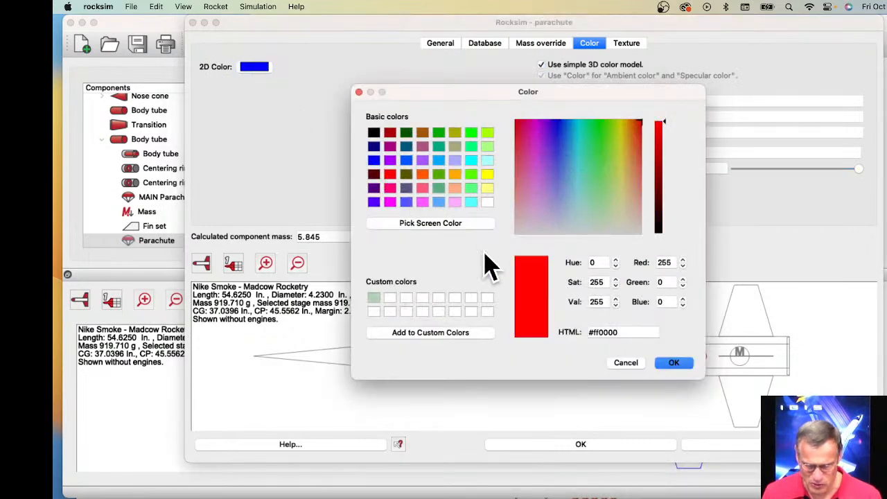
{"action": "left_click", "coordinate": [657, 363]}
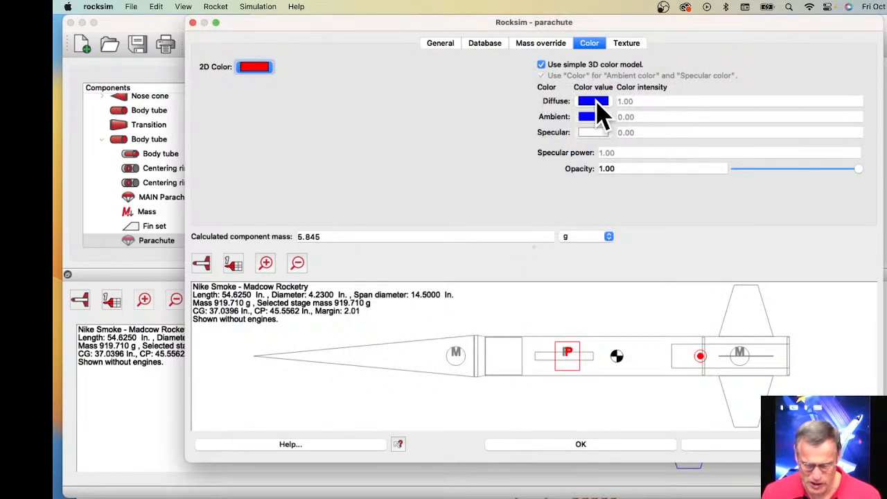
{"action": "left_click", "coordinate": [594, 102]}
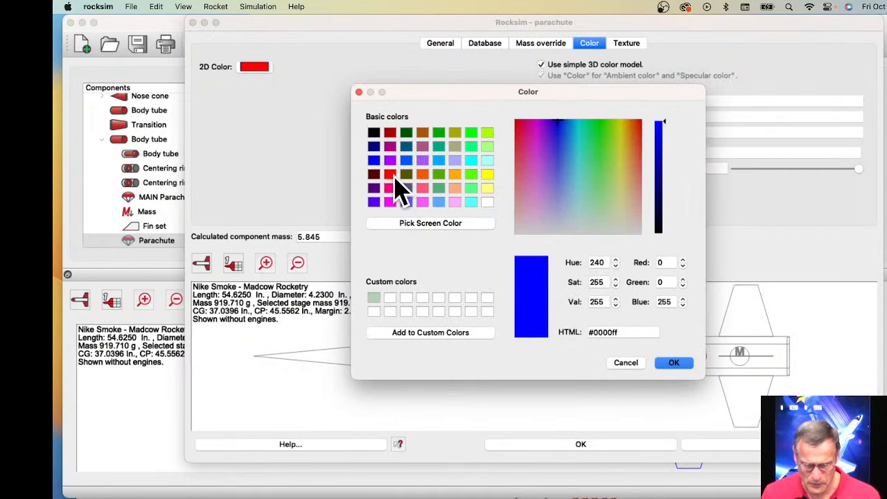
{"action": "left_click", "coordinate": [391, 174]}
{"action": "left_click", "coordinate": [671, 362]}
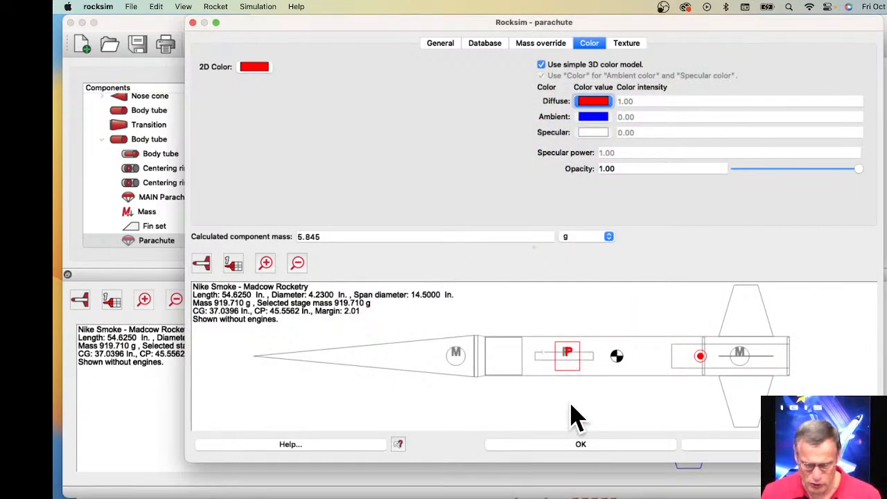
{"action": "left_click", "coordinate": [578, 446]}
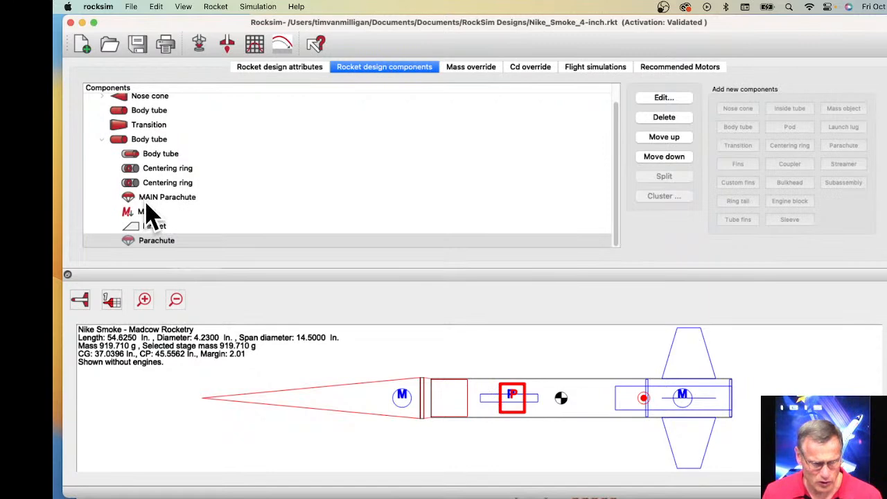
Prepare a new simulation and load the Aerotech J135W engine with a 14-second ejection delay in the 54 mm mount.
{"action": "left_click", "coordinate": [199, 44]}
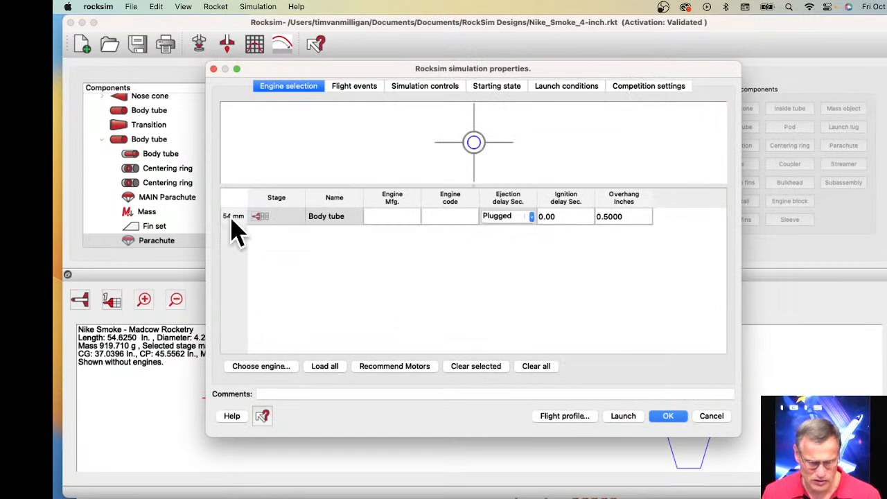
{"action": "left_click", "coordinate": [276, 367]}
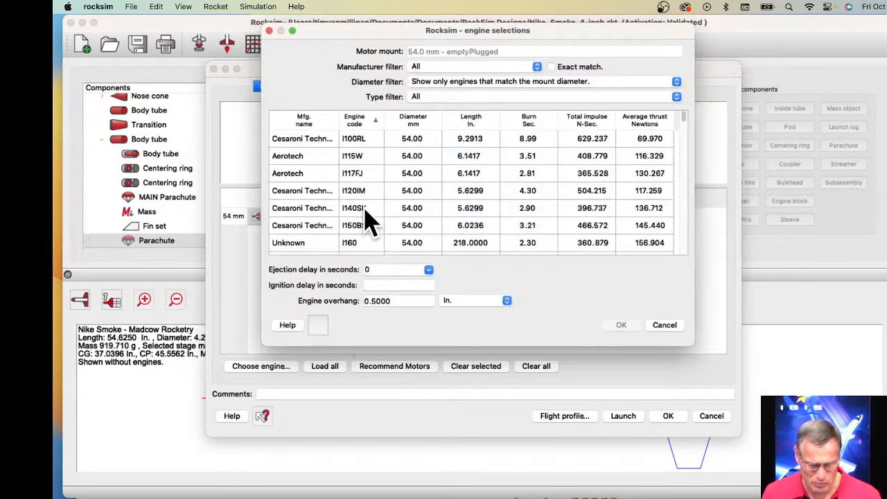
{"action": "scroll", "coordinate": [367, 221], "scroll_direction": "down", "scroll_amount": 5}
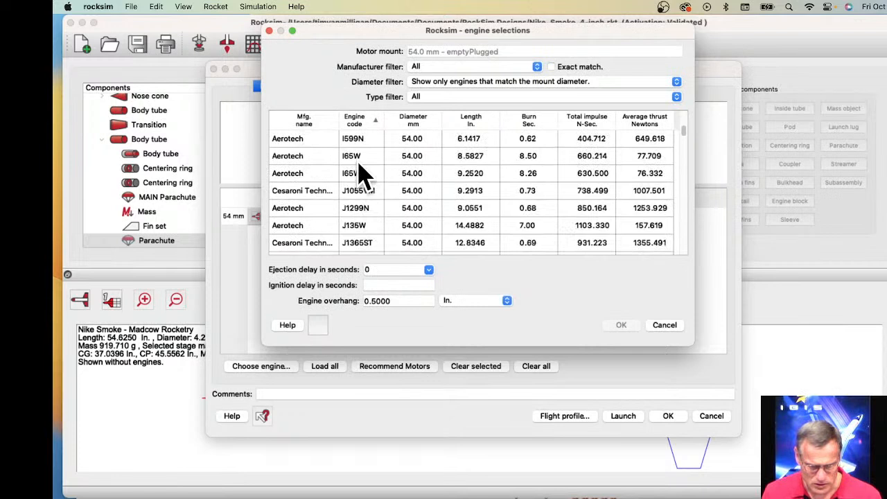
{"action": "left_click", "coordinate": [366, 229]}
{"action": "left_click", "coordinate": [429, 270]}
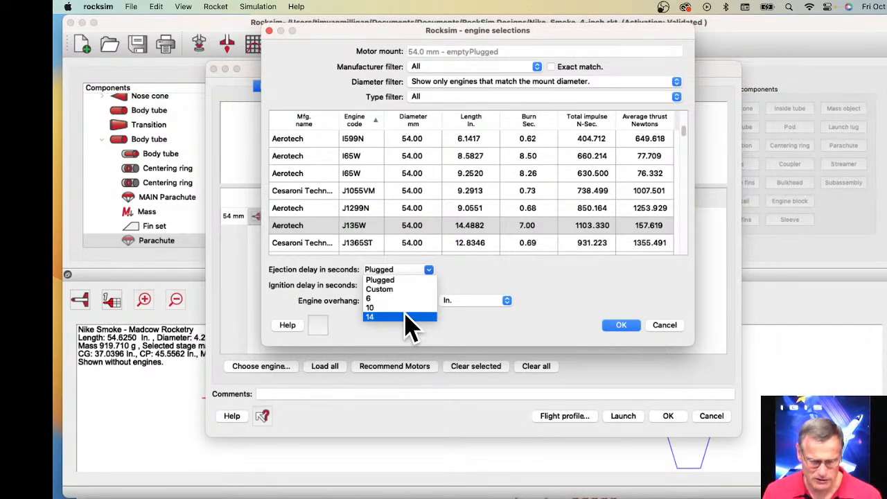
{"action": "left_click", "coordinate": [409, 317]}
{"action": "left_click", "coordinate": [621, 326]}
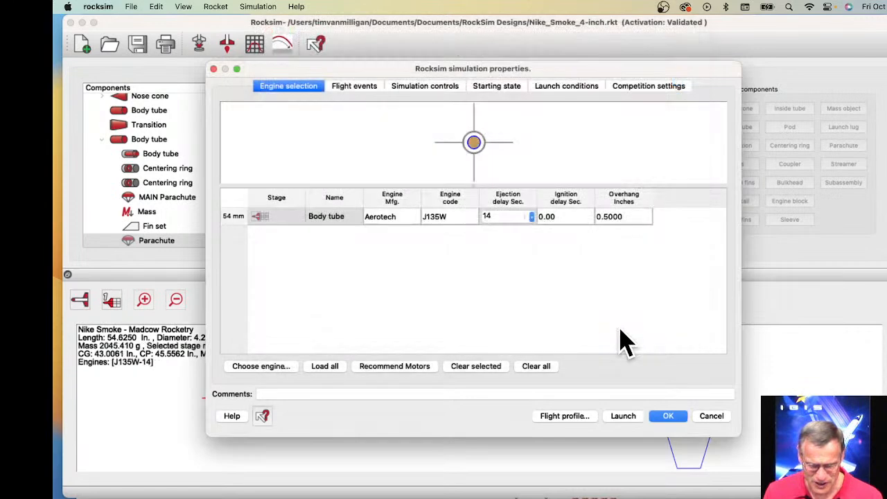
In the flight events, keep the MAIN Parachute deploying at max. ejection delay and set the second parachute to deploy at apogee.
{"action": "left_click", "coordinate": [355, 88]}
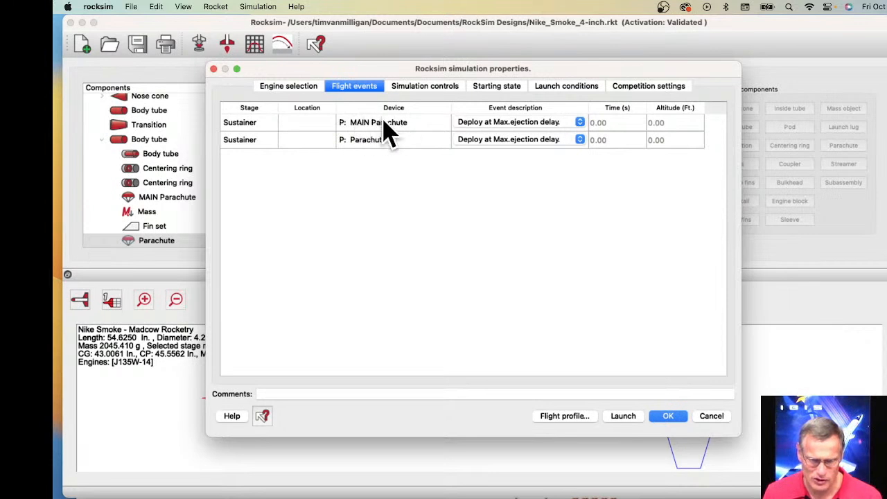
{"action": "left_click", "coordinate": [580, 123]}
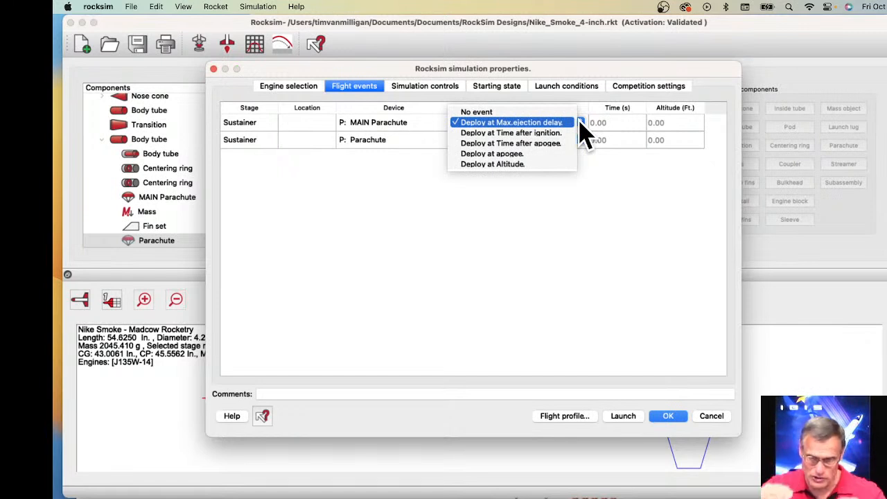
{"action": "left_click", "coordinate": [530, 125]}
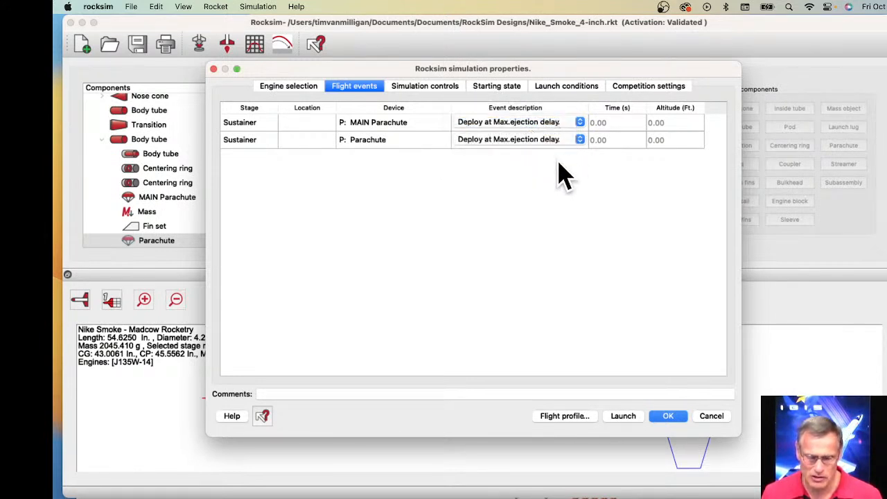
{"action": "left_click_drag", "start_coordinate": [344, 68], "coordinate": [364, 66]}
{"action": "left_click", "coordinate": [333, 85]}
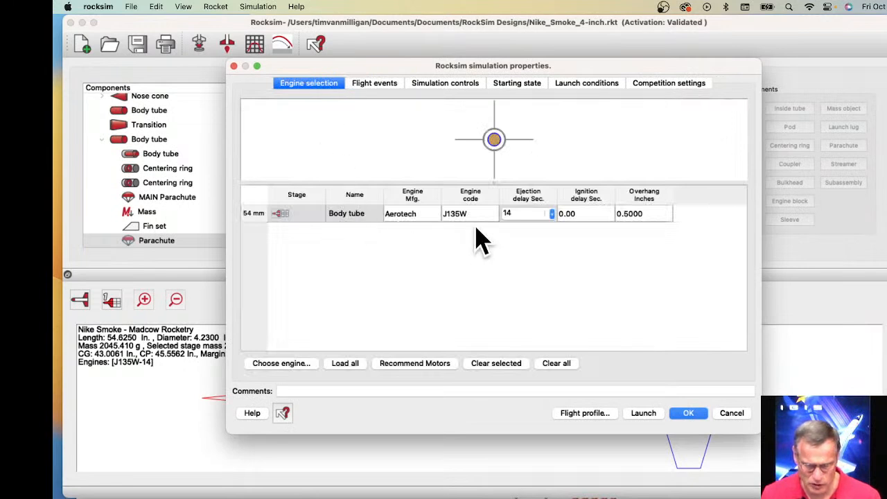
{"action": "left_click", "coordinate": [378, 84]}
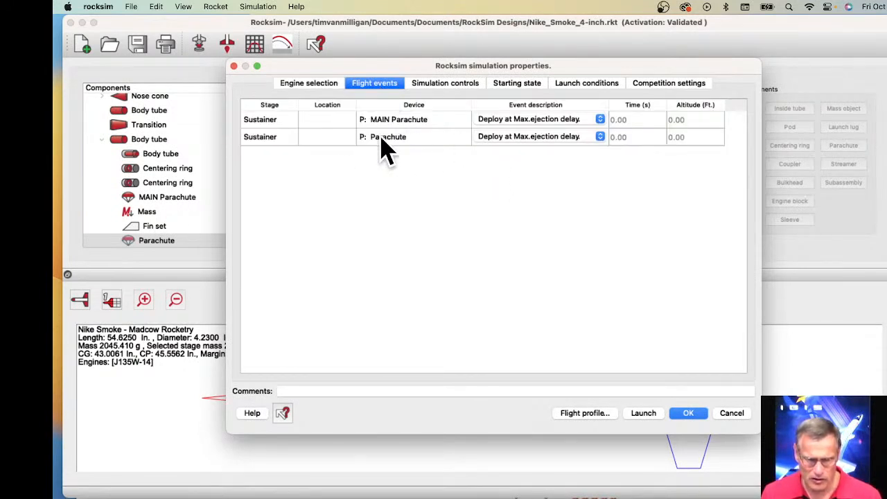
{"action": "left_click", "coordinate": [559, 138]}
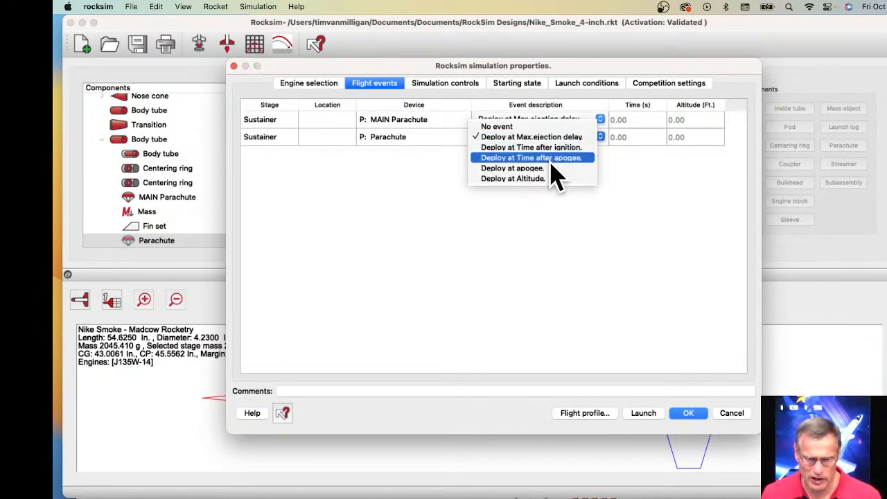
{"action": "left_click", "coordinate": [554, 168]}
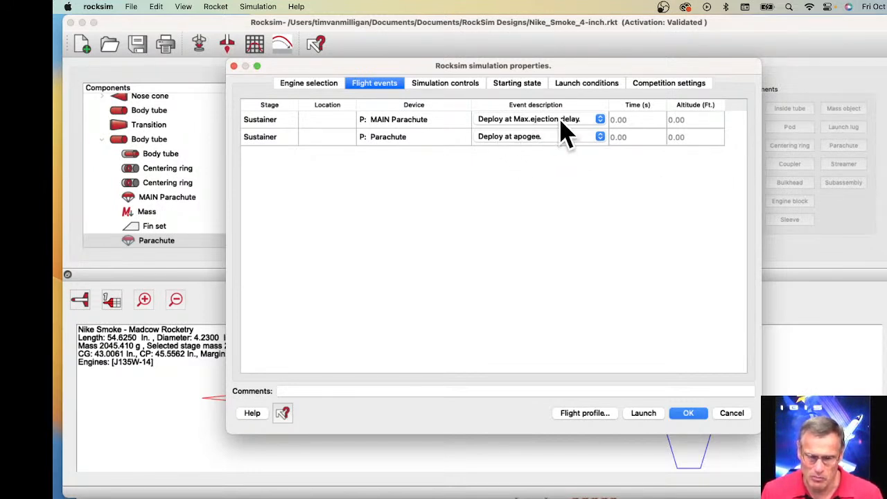
Run the simulation with its 2D flight profile and play the flight animation.
{"action": "left_click", "coordinate": [597, 415]}
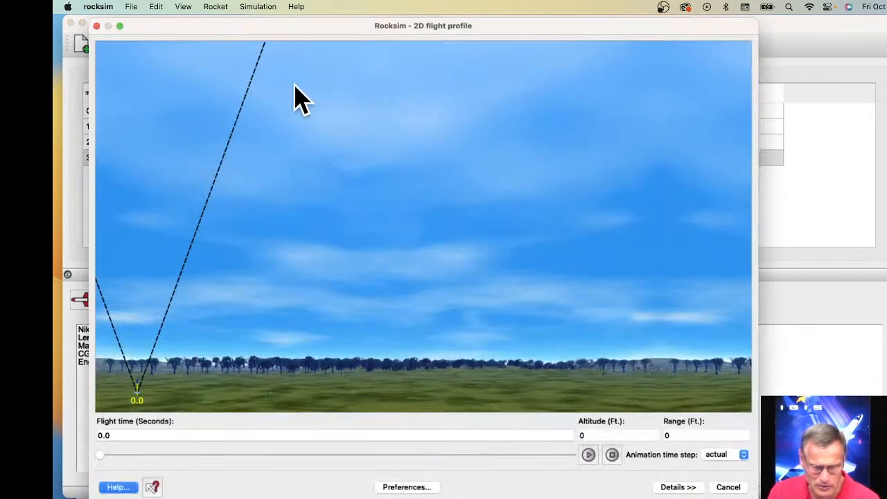
{"action": "left_click_drag", "start_coordinate": [301, 29], "coordinate": [331, 27]}
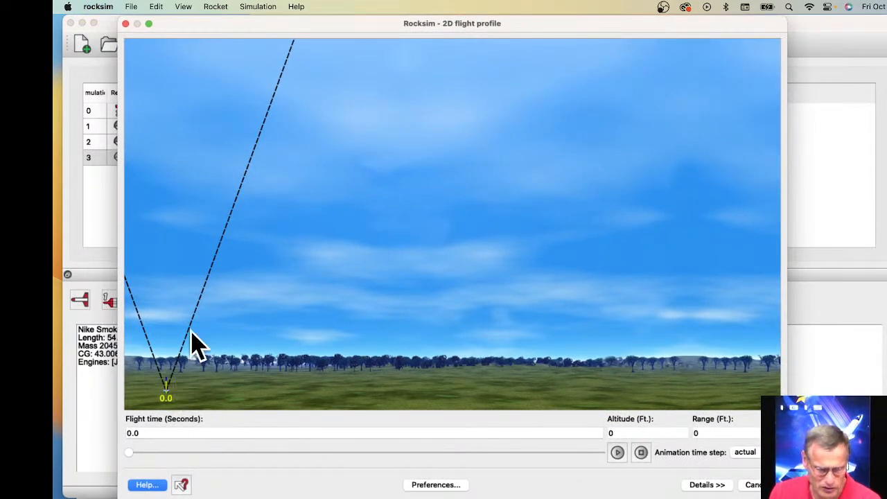
{"action": "left_click", "coordinate": [618, 453]}
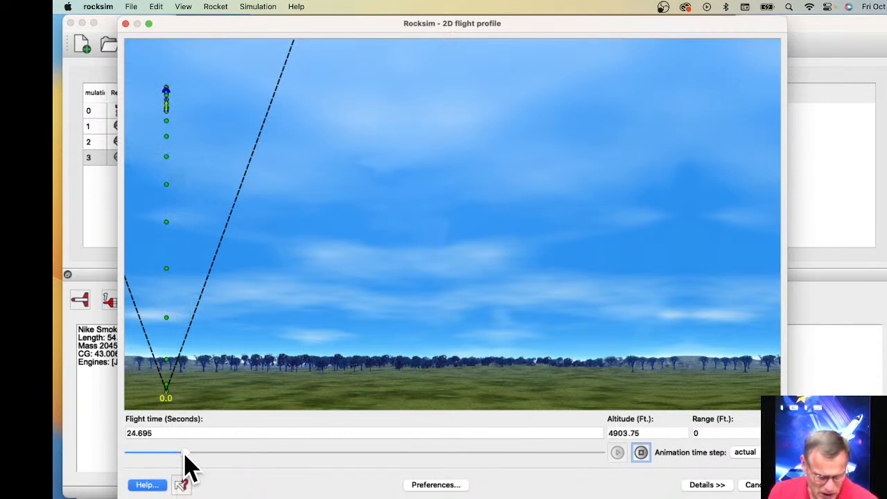
Examine the boost, apogee, parachute deployment and landing at different flight times in the 2D flight profile, and close it.
{"action": "left_click", "coordinate": [130, 434]}
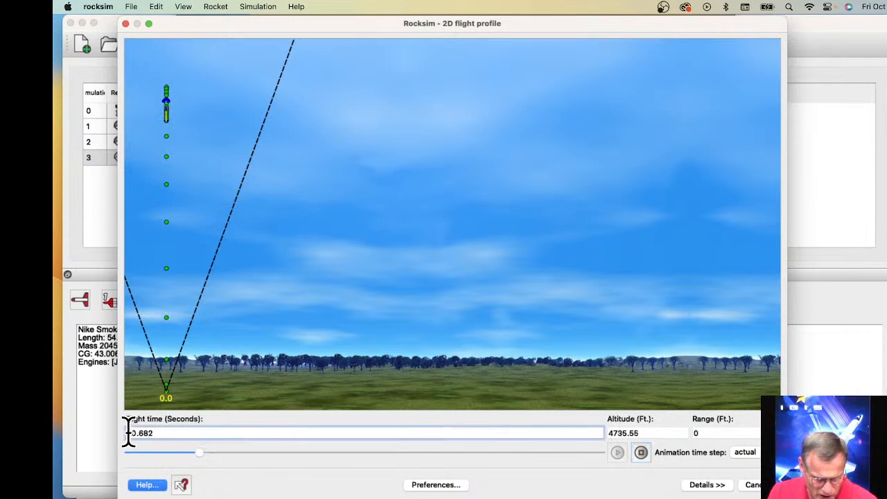
{"action": "left_click_drag", "start_coordinate": [201, 454], "coordinate": [172, 468]}
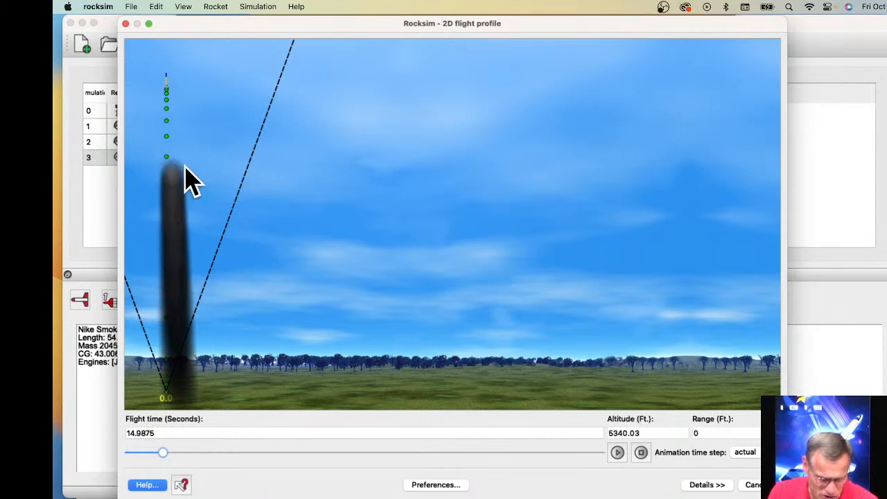
{"action": "left_click_drag", "start_coordinate": [167, 457], "coordinate": [149, 458]}
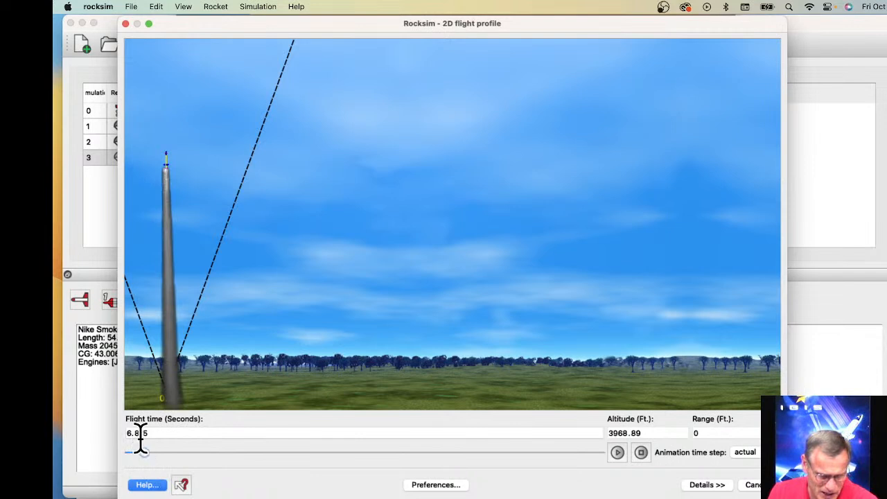
{"action": "left_click_drag", "start_coordinate": [148, 454], "coordinate": [188, 451]}
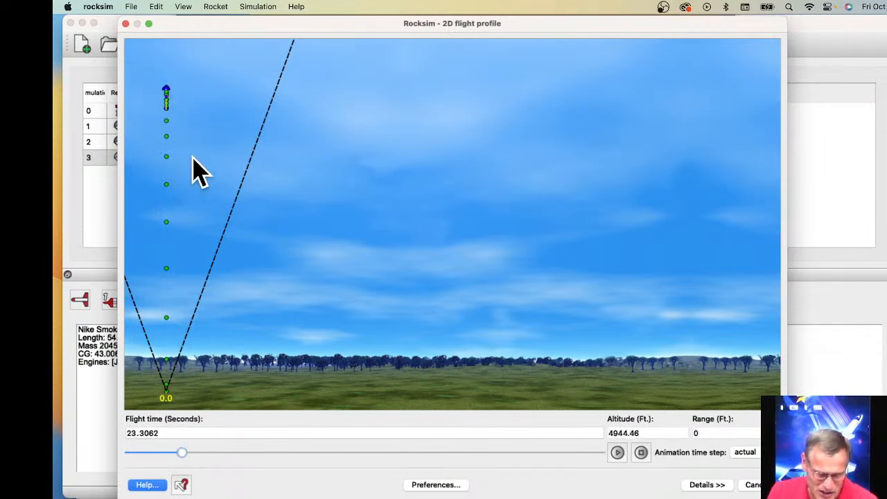
{"action": "left_click_drag", "start_coordinate": [184, 450], "coordinate": [601, 470]}
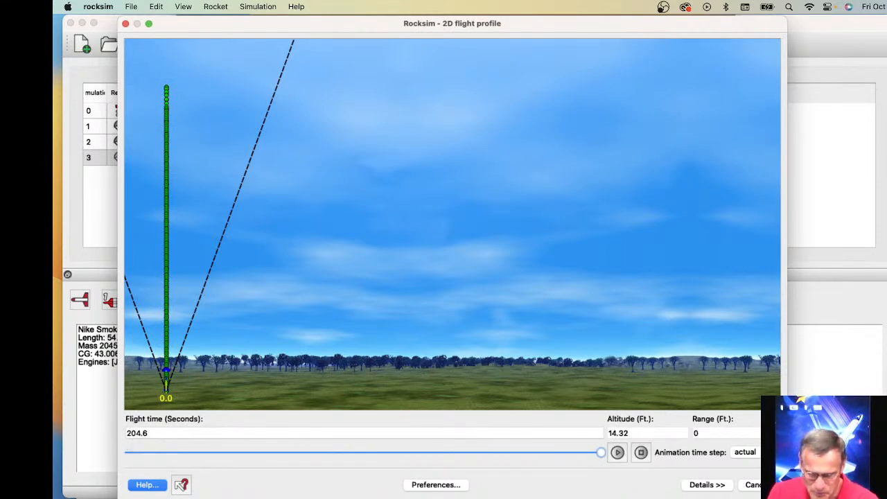
{"action": "left_click", "coordinate": [752, 484]}
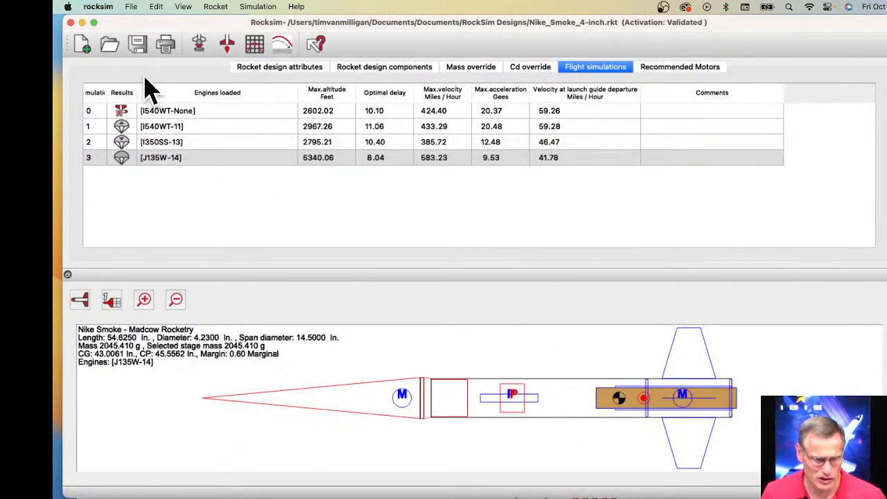
Save a copy of the design as Nike_Smoke_4-inch on the Desktop.
{"action": "left_click", "coordinate": [132, 7]}
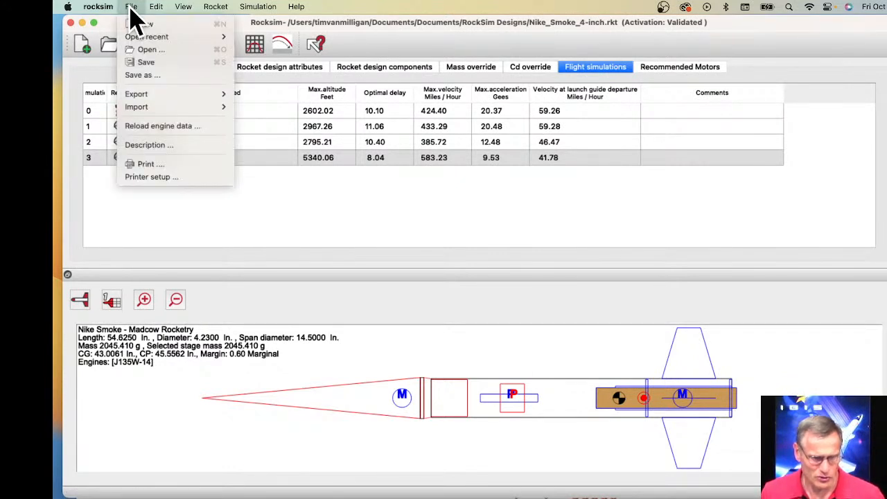
{"action": "left_click", "coordinate": [140, 75]}
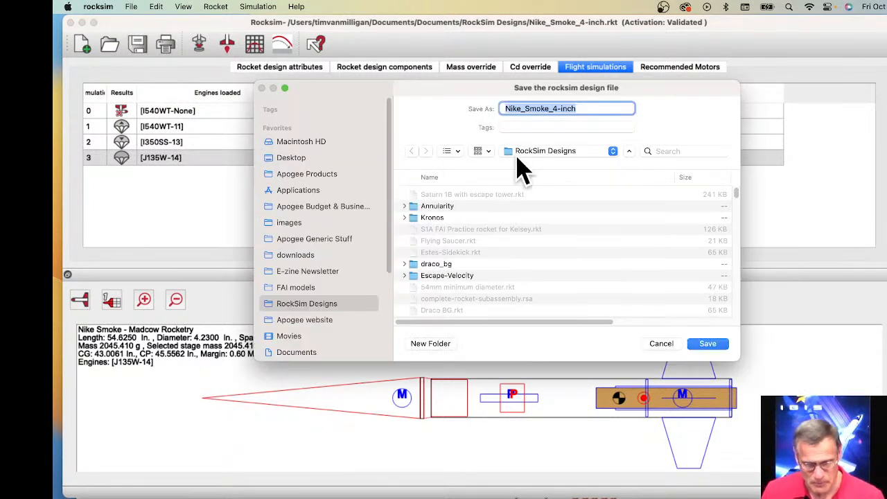
{"action": "left_click", "coordinate": [305, 160]}
{"action": "left_click", "coordinate": [721, 351]}
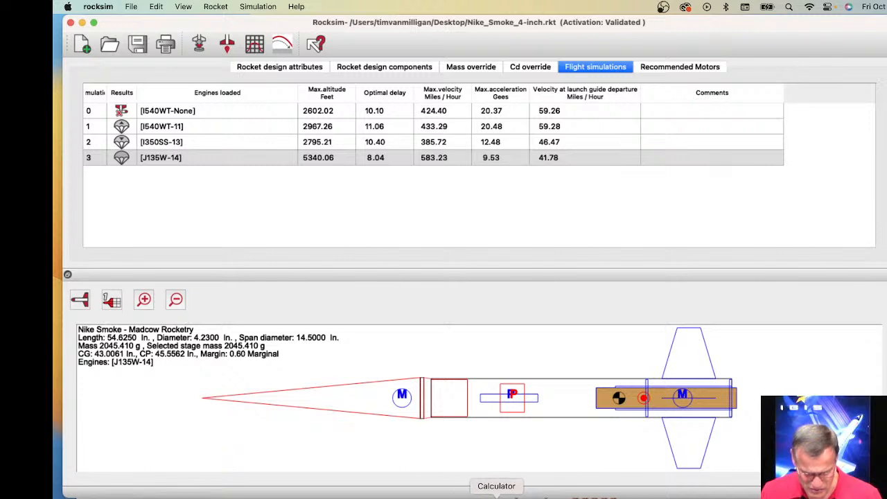
Switch to Launch Visualizer in Chrome and upload Nike_Smoke_4-inch.rkt from the Desktop as a new rocket design.
{"action": "left_click", "coordinate": [352, 496]}
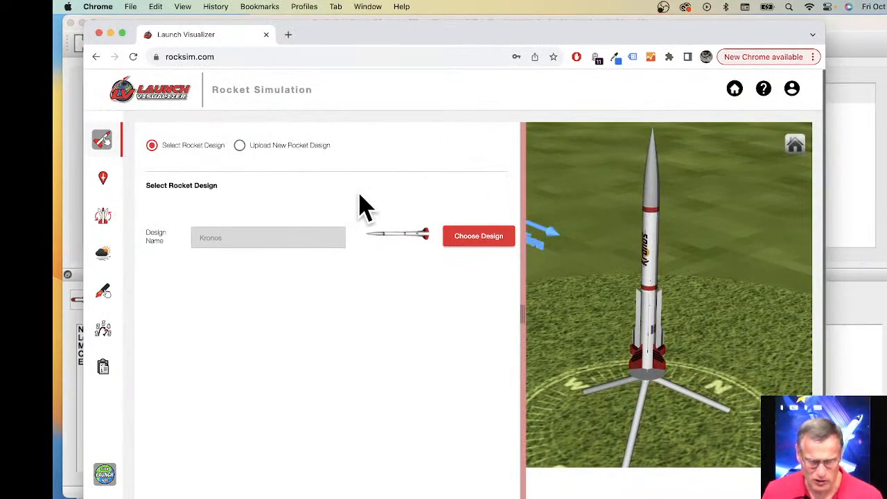
{"action": "left_click", "coordinate": [240, 146]}
{"action": "left_click", "coordinate": [245, 254]}
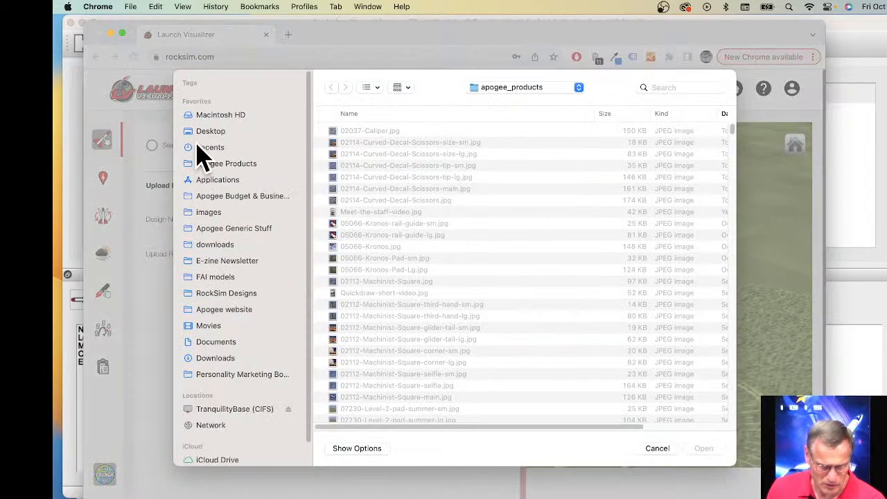
{"action": "left_click", "coordinate": [206, 132]}
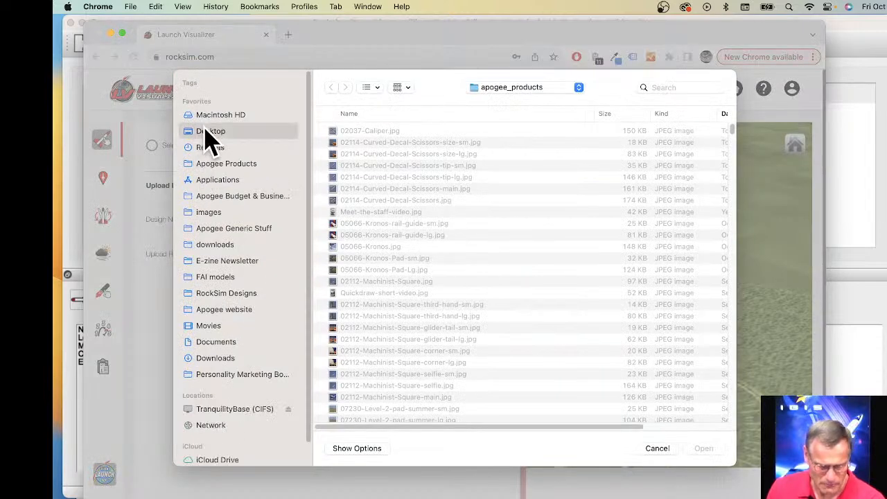
{"action": "left_click", "coordinate": [370, 133]}
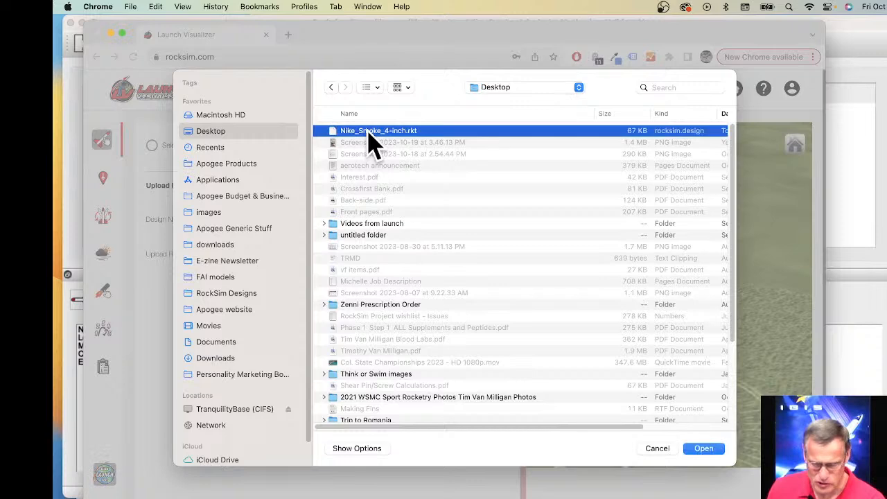
{"action": "left_click", "coordinate": [704, 448]}
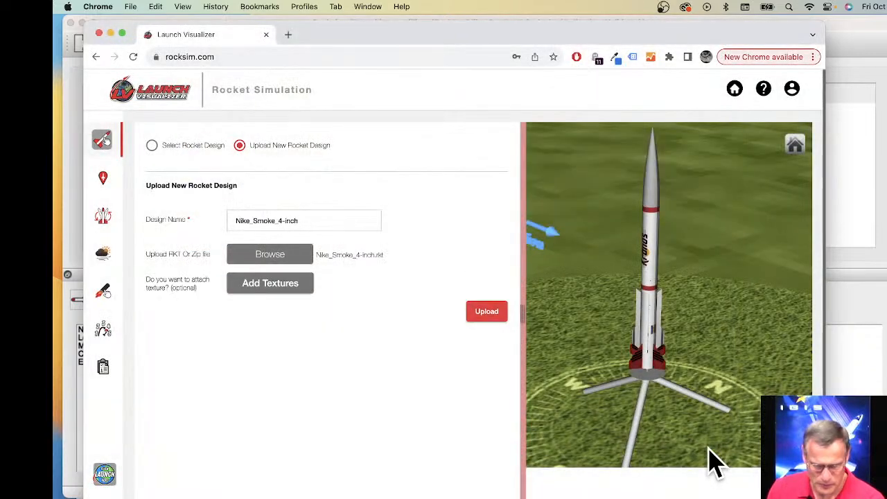
{"action": "left_click", "coordinate": [485, 318]}
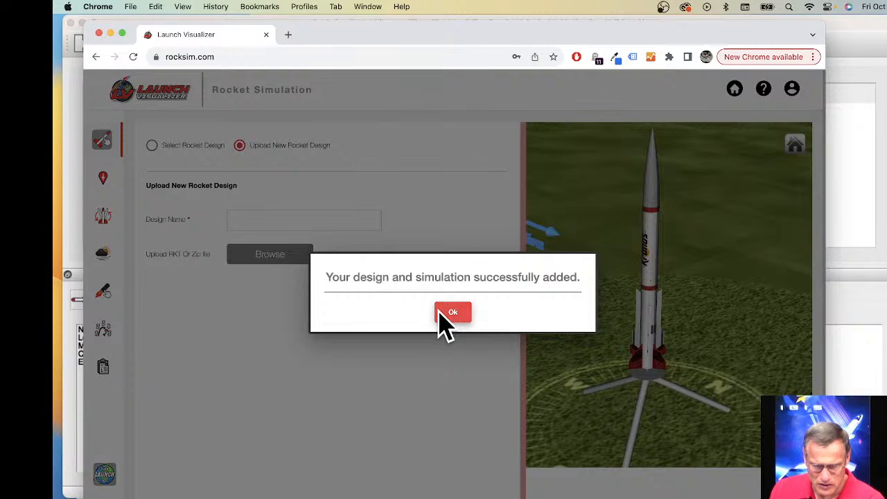
{"action": "left_click", "coordinate": [452, 313]}
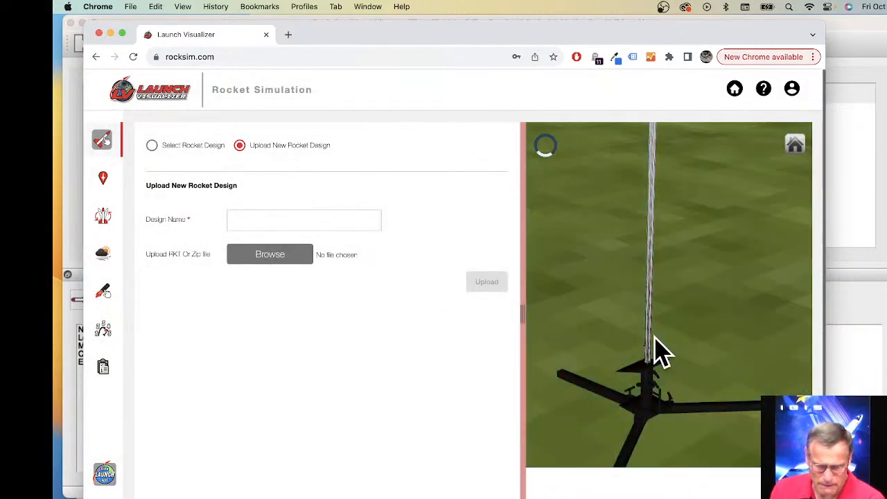
Inspect the uploaded rocket on its launch pad from different angles and distances in the 3D view.
{"action": "scroll", "coordinate": [669, 359], "scroll_direction": "up", "scroll_amount": 10}
{"action": "left_click_drag", "start_coordinate": [638, 335], "coordinate": [678, 378]}
{"action": "scroll", "coordinate": [649, 328], "scroll_direction": "up", "scroll_amount": 4}
{"action": "scroll", "coordinate": [648, 327], "scroll_direction": "down", "scroll_amount": 6}
{"action": "scroll", "coordinate": [650, 341], "scroll_direction": "down", "scroll_amount": 3}
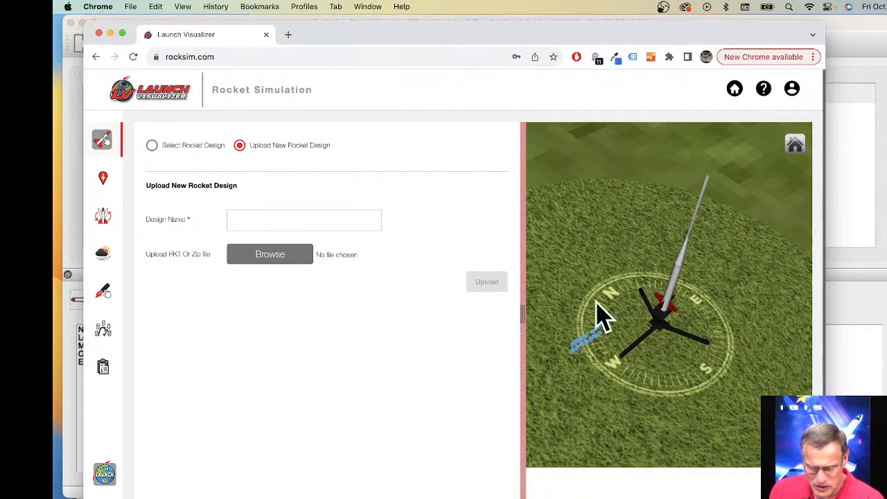
View the design's flight events and its simulation data, and select the J135W-14 simulation.
{"action": "left_click", "coordinate": [103, 330]}
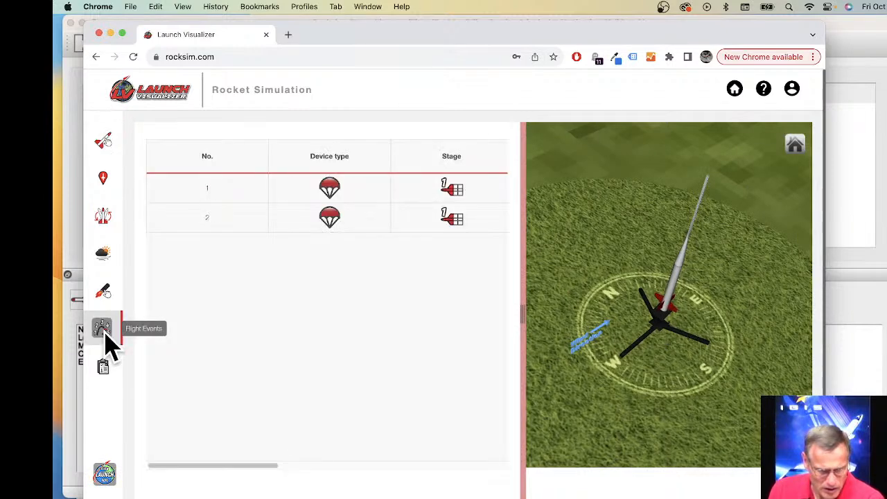
{"action": "left_click", "coordinate": [103, 371]}
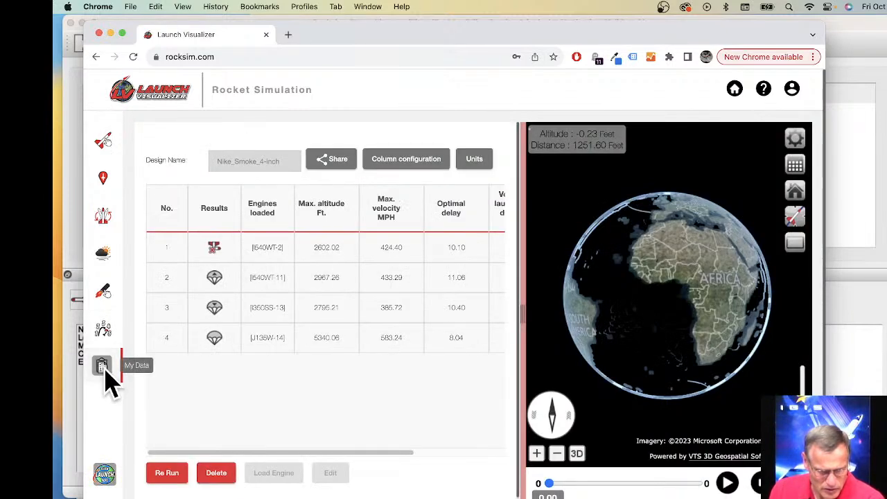
{"action": "left_click", "coordinate": [260, 350]}
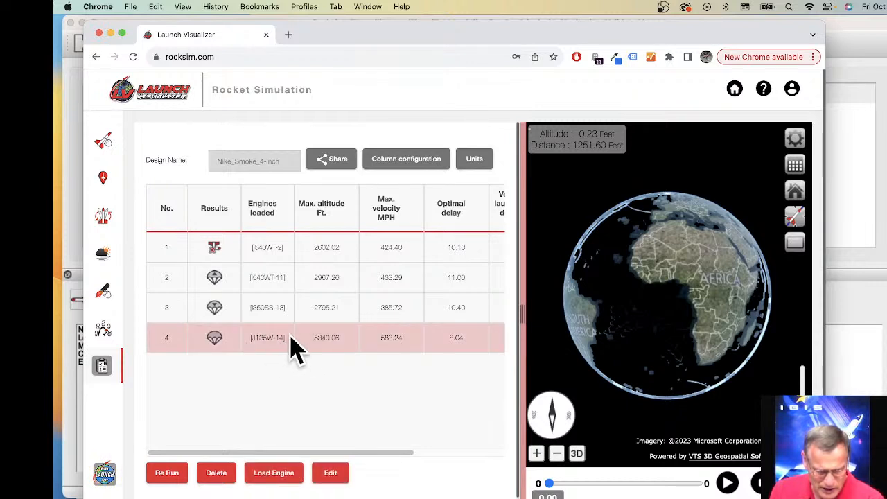
Load the engine from the selected J135W-14 simulation and review its details in the engine table.
{"action": "left_click", "coordinate": [276, 476]}
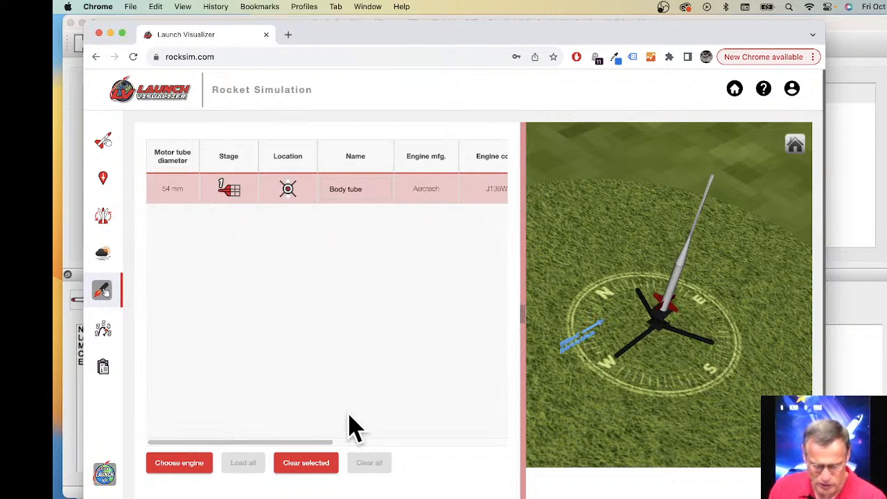
{"action": "left_click_drag", "start_coordinate": [307, 444], "coordinate": [423, 443]}
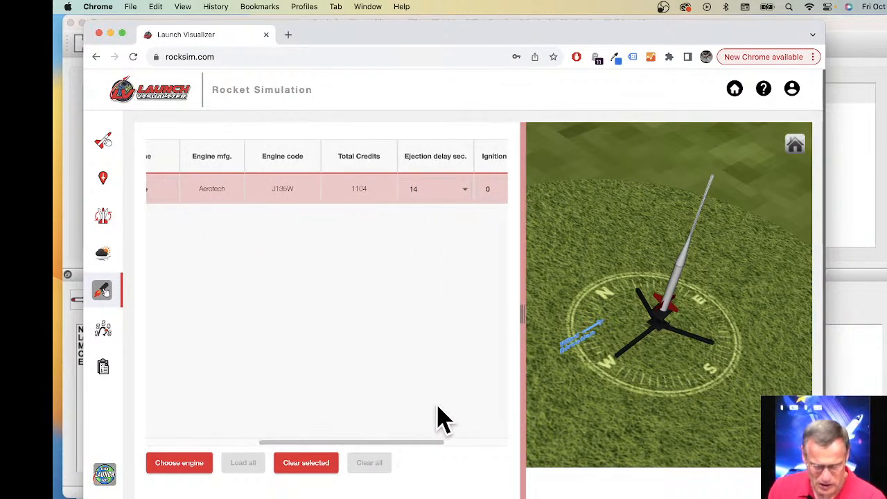
{"action": "left_click_drag", "start_coordinate": [323, 443], "coordinate": [158, 451]}
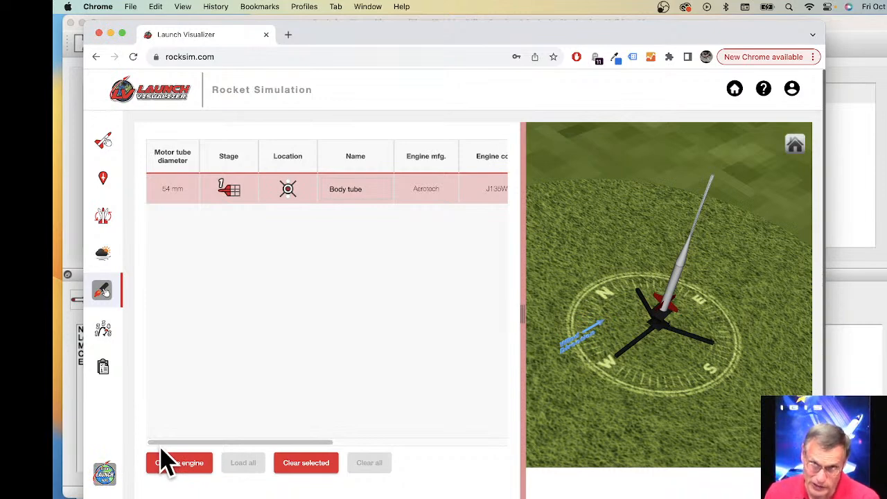
In the flight events, set the MAIN Parachute to Deploy at Altitude with an altitude of 600 ft.
{"action": "left_click", "coordinate": [101, 332]}
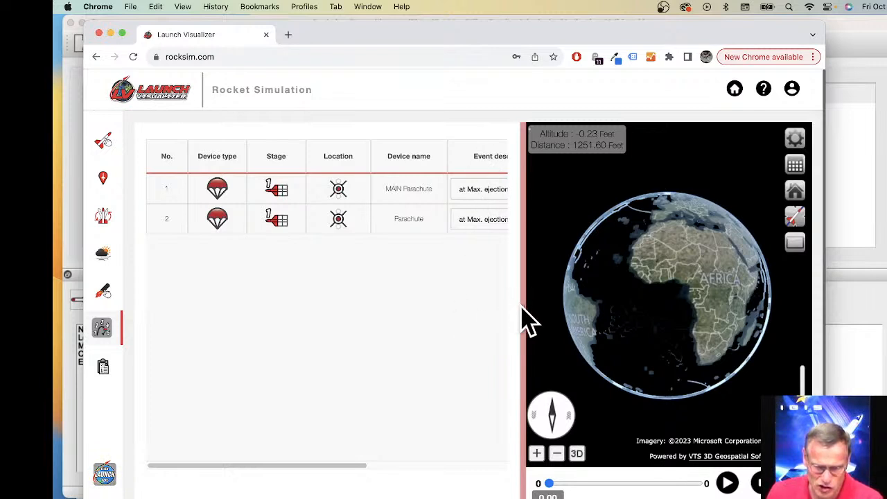
{"action": "left_click_drag", "start_coordinate": [350, 467], "coordinate": [398, 468]}
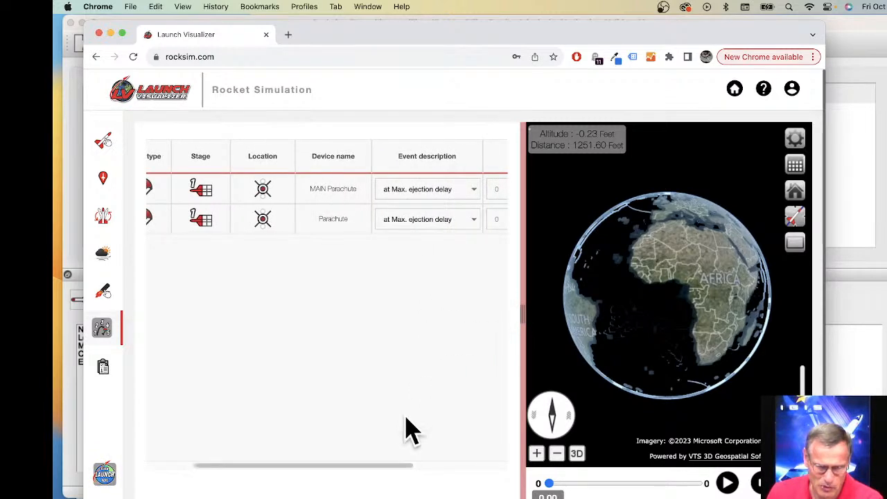
{"action": "left_click", "coordinate": [420, 194]}
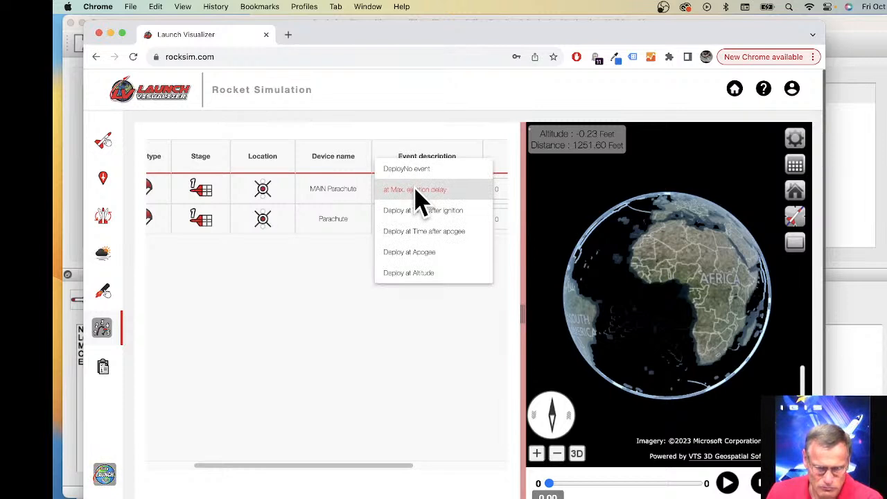
{"action": "left_click", "coordinate": [407, 273]}
{"action": "left_click_drag", "start_coordinate": [309, 474], "coordinate": [418, 477]}
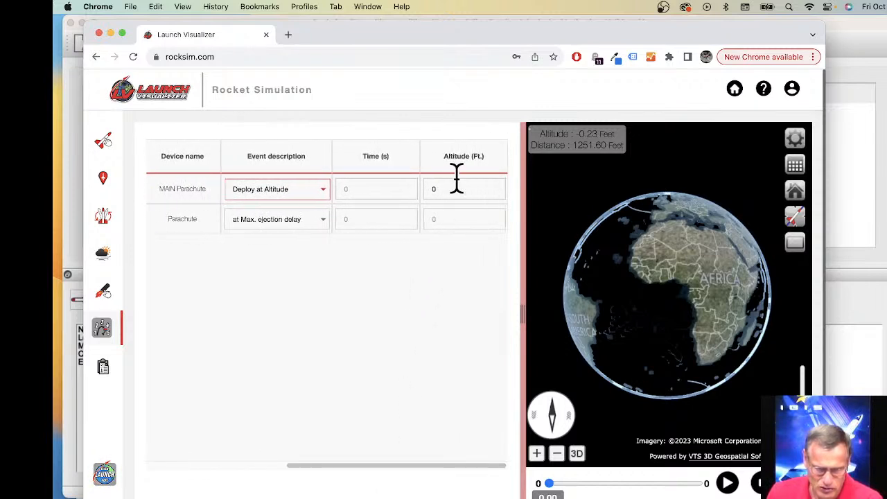
{"action": "left_click", "coordinate": [448, 189]}
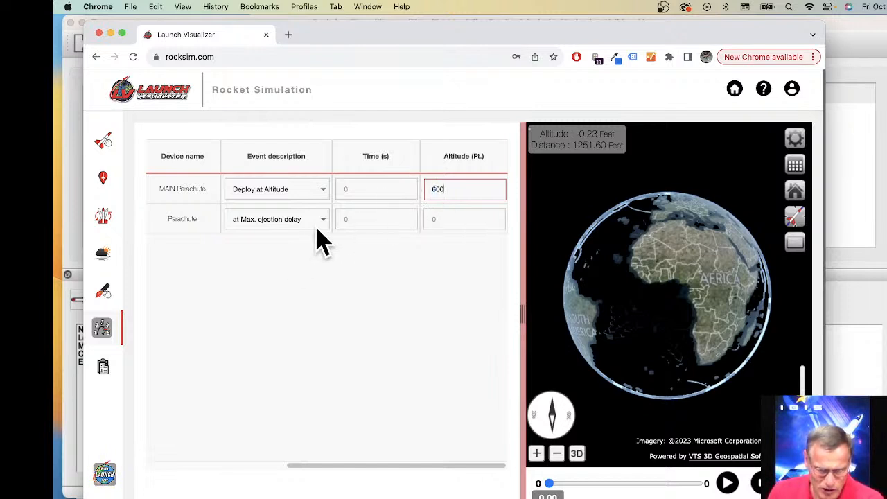
Set the second parachute's flight event to Deploy at Apogee.
{"action": "left_click", "coordinate": [246, 222]}
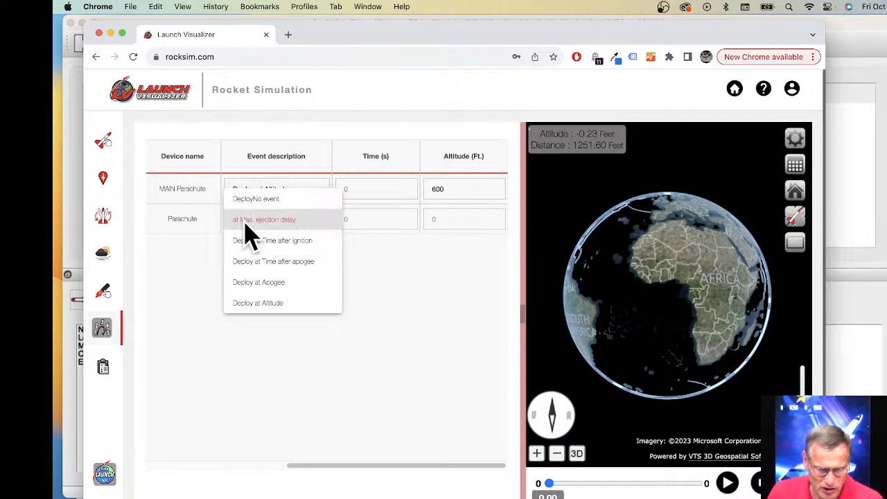
{"action": "left_click", "coordinate": [255, 285]}
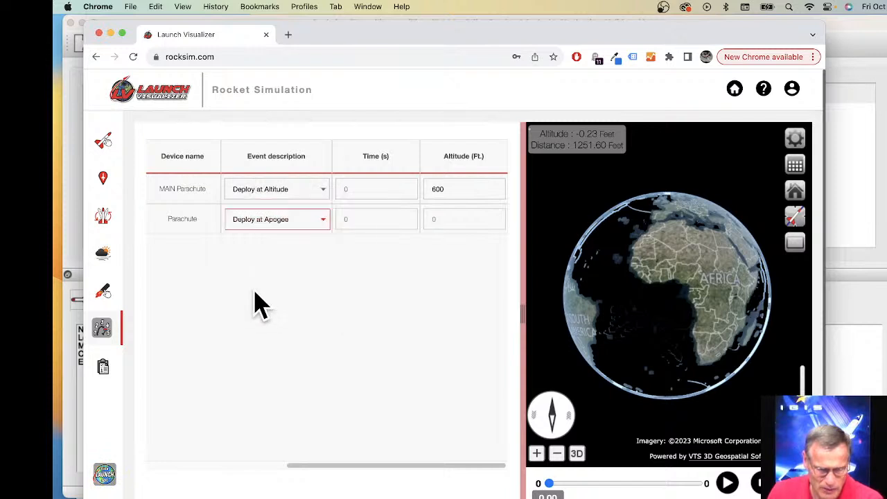
{"action": "left_click_drag", "start_coordinate": [332, 467], "coordinate": [155, 460]}
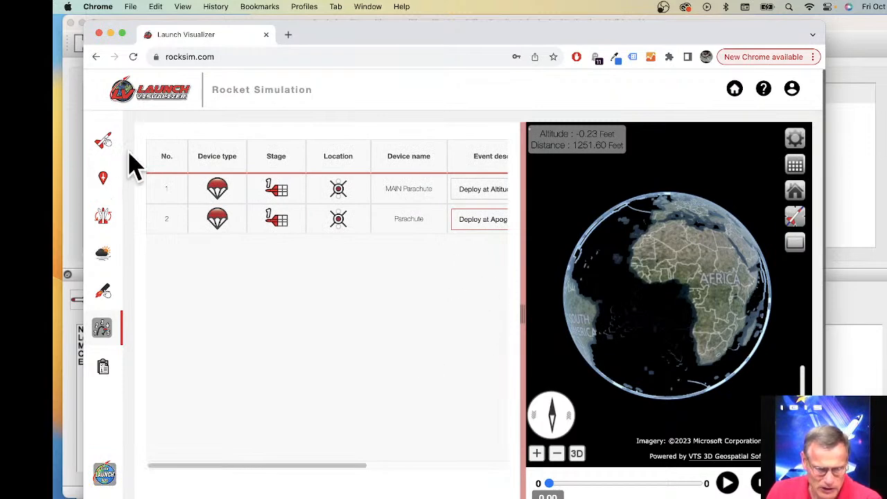
Simulate the flight with the J135W engine and the edited parachute events, leaving the comments empty.
{"action": "left_click", "coordinate": [105, 474]}
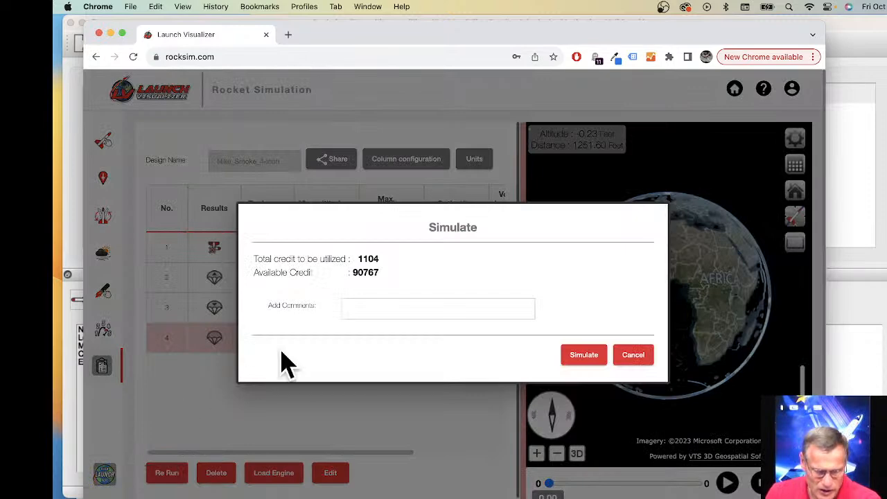
{"action": "left_click", "coordinate": [584, 355]}
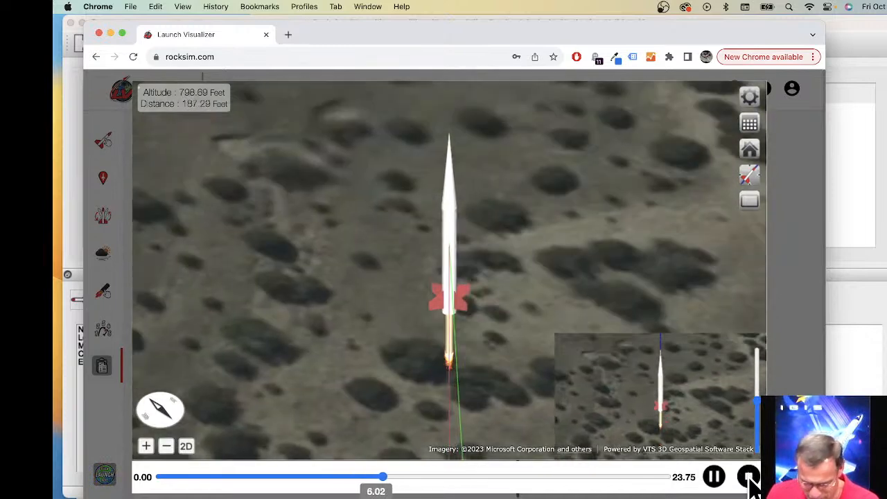
Stop the flight animation, replay it from the flight path camera view, and leave the full-screen display.
{"action": "left_click", "coordinate": [750, 477]}
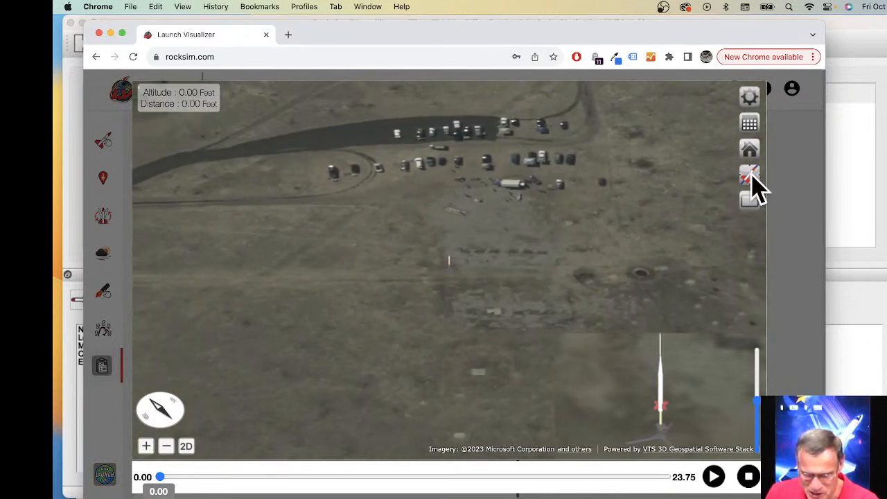
{"action": "left_click", "coordinate": [638, 205]}
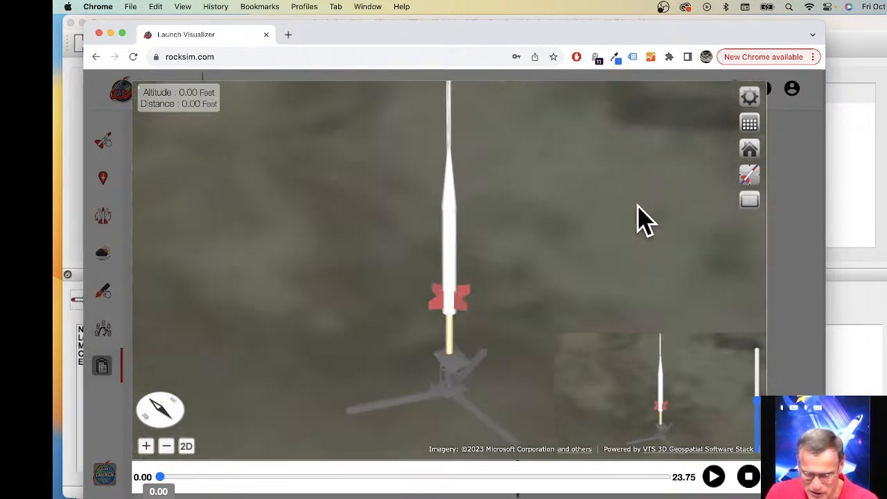
{"action": "left_click", "coordinate": [673, 202]}
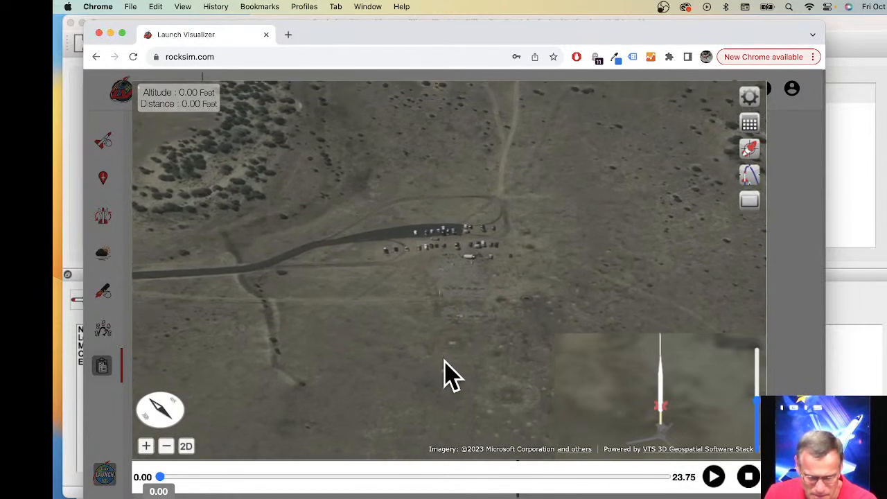
{"action": "left_click", "coordinate": [715, 478]}
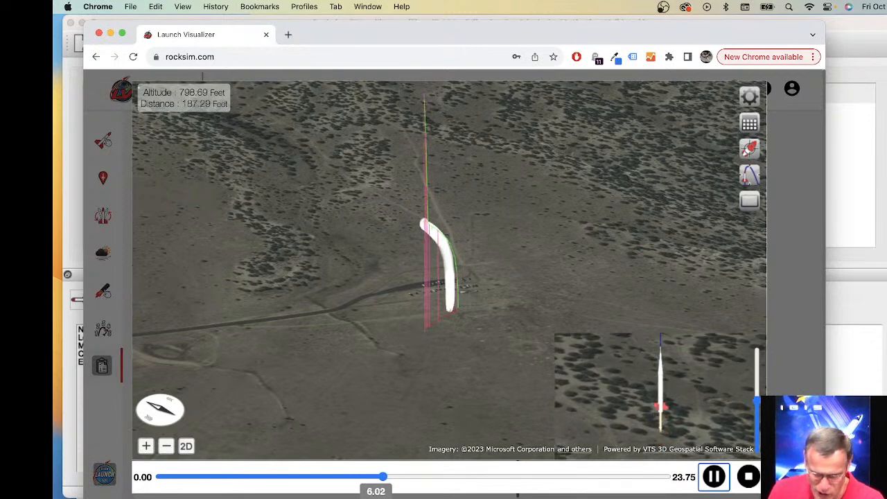
{"action": "left_click", "coordinate": [783, 477]}
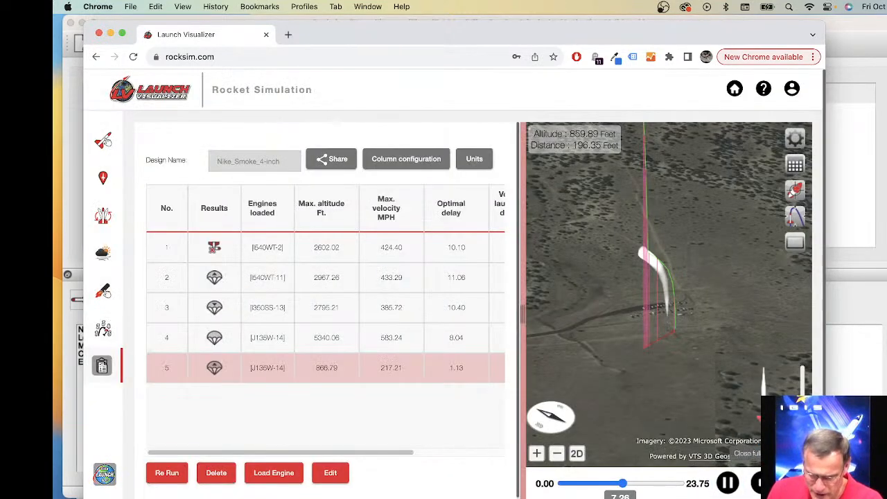
Check the loaded J135W engine's ejection delay, ignition delay and overhang values in the engine table.
{"action": "left_click", "coordinate": [105, 292]}
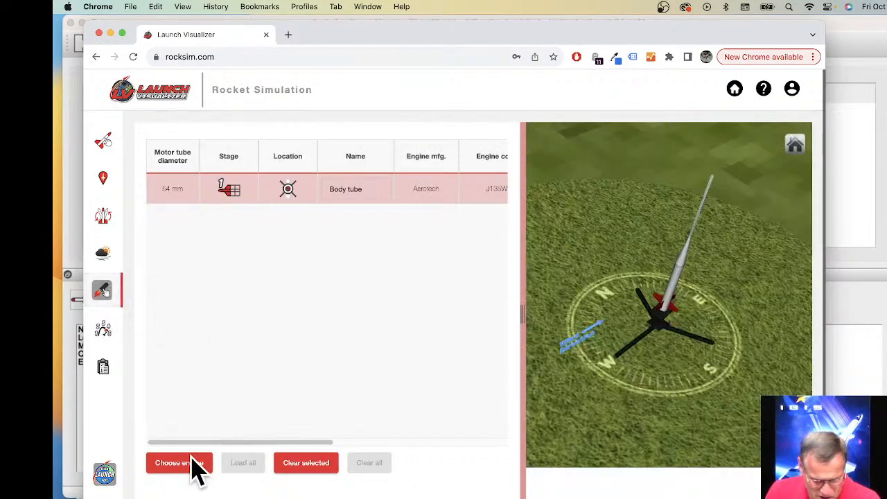
{"action": "scroll", "coordinate": [246, 466], "scroll_direction": "right", "scroll_amount": 3}
{"action": "scroll", "coordinate": [312, 468], "scroll_direction": "right", "scroll_amount": 5}
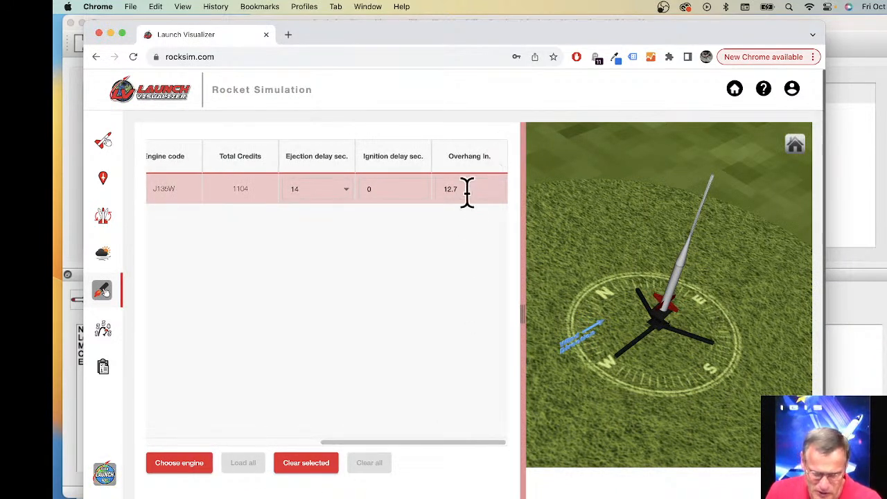
{"action": "left_click_drag", "start_coordinate": [485, 163], "coordinate": [481, 162]}
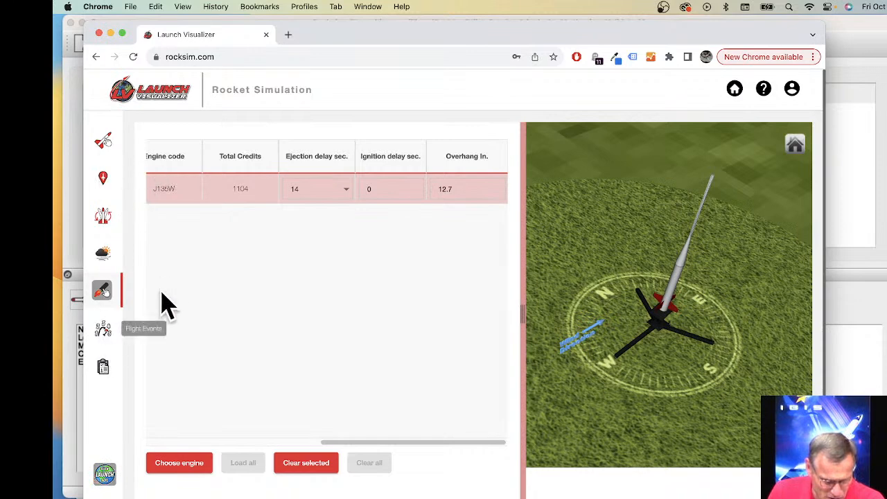
Open the units settings from the simulation data, keep the length unit as In., and apply the units.
{"action": "left_click", "coordinate": [104, 367]}
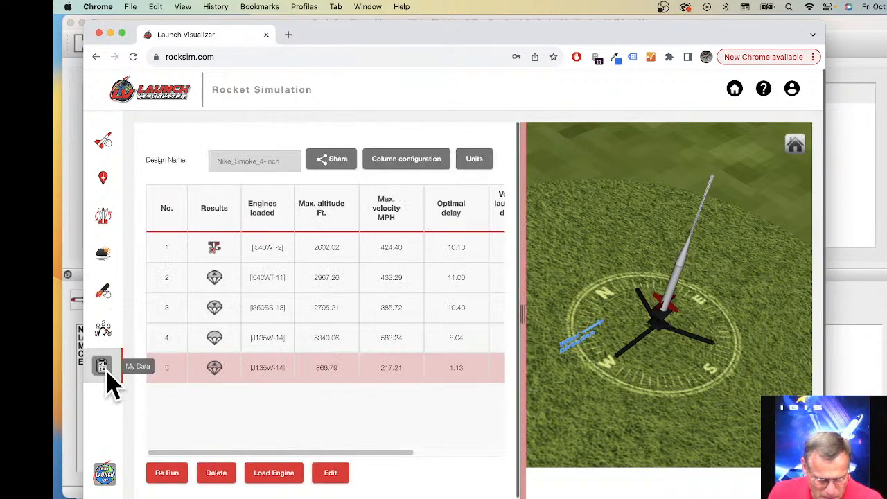
{"action": "left_click", "coordinate": [474, 161]}
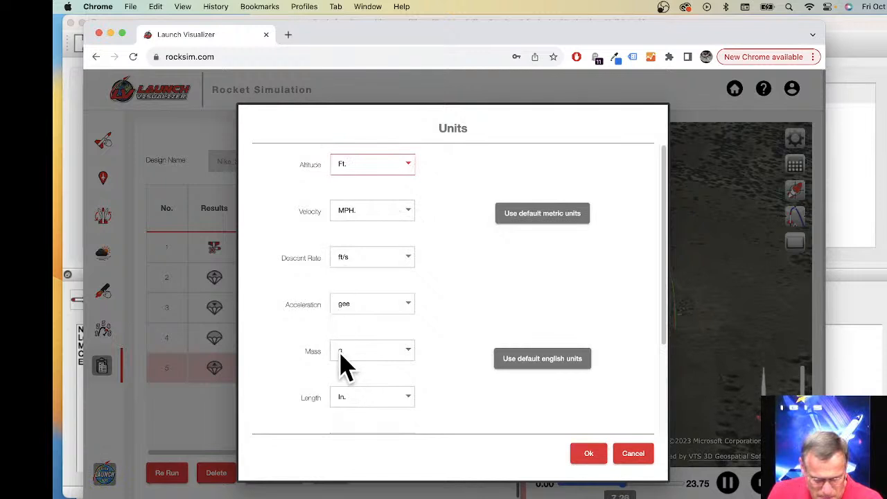
{"action": "left_click", "coordinate": [352, 406]}
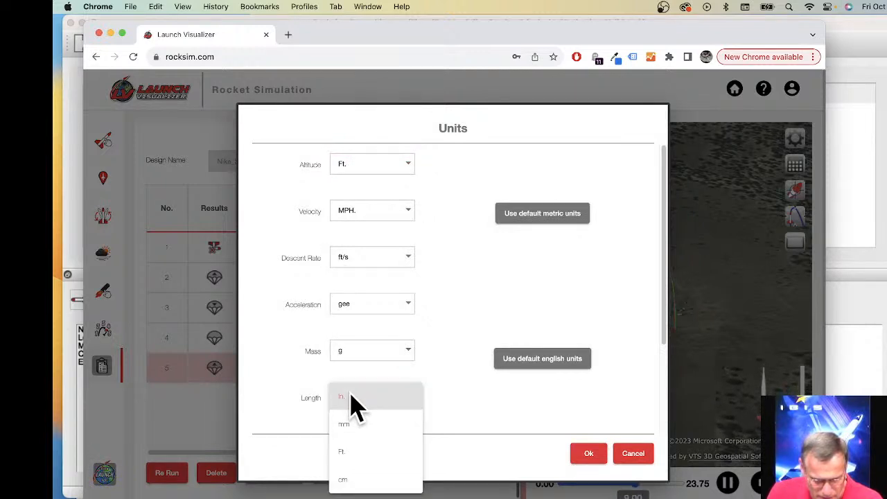
{"action": "left_click", "coordinate": [581, 458]}
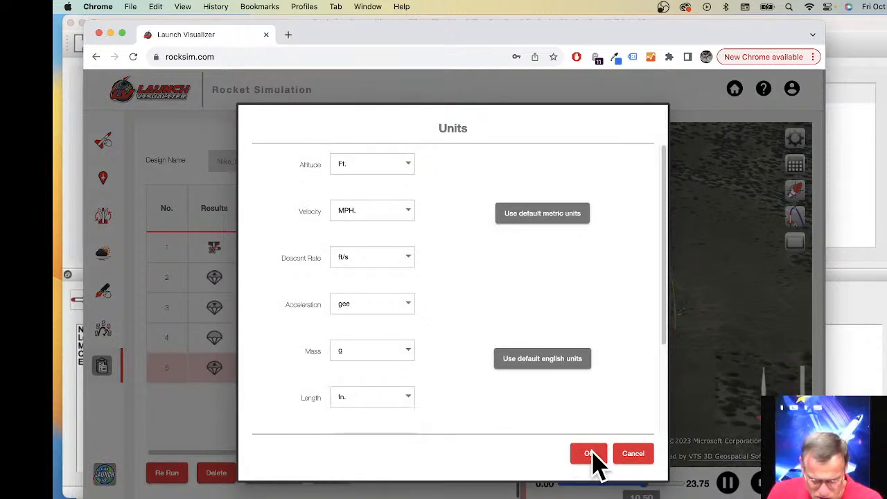
{"action": "left_click", "coordinate": [591, 454]}
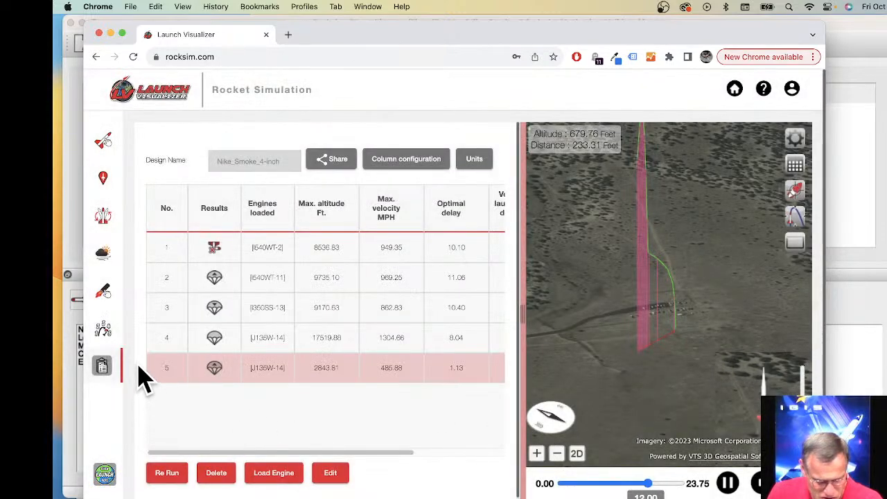
Set the J135W engine's overhang to 0.5 in.
{"action": "left_click", "coordinate": [109, 297]}
{"action": "left_click_drag", "start_coordinate": [252, 444], "coordinate": [443, 444]}
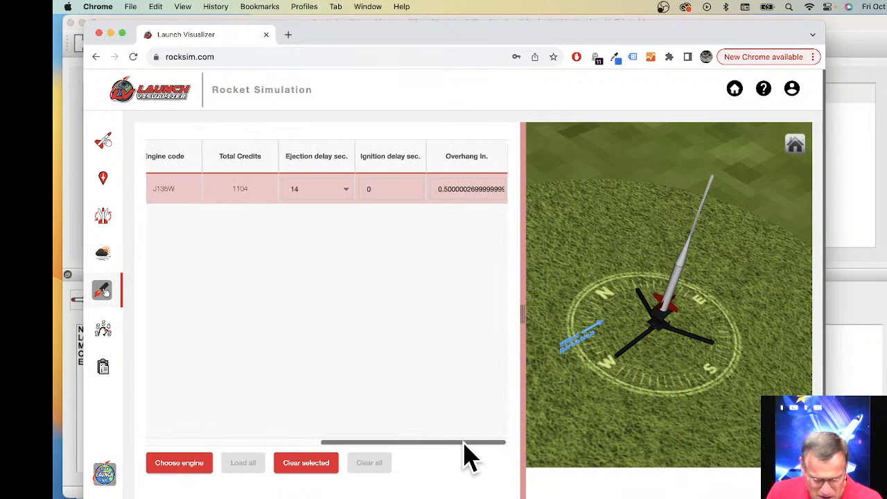
{"action": "left_click", "coordinate": [449, 193]}
{"action": "left_click", "coordinate": [447, 190]}
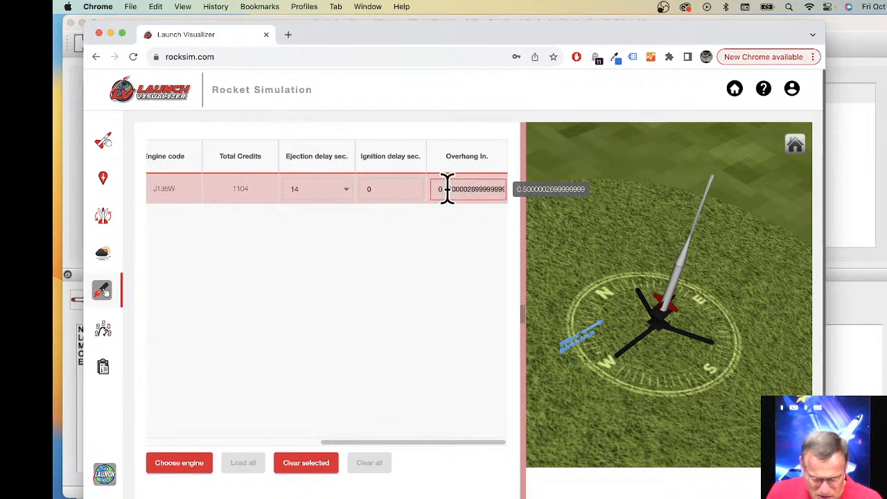
{"action": "left_click_drag", "start_coordinate": [446, 188], "coordinate": [462, 200]}
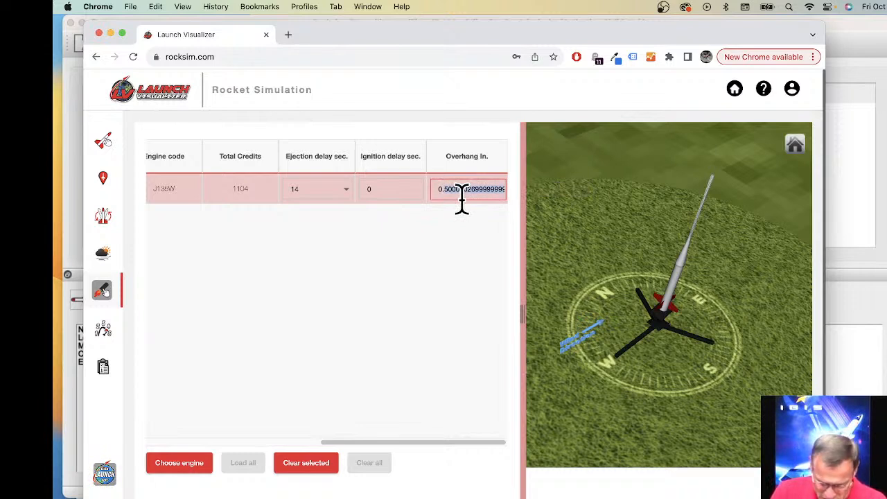
{"action": "type", "text": "0.5"}
{"action": "key", "text": "Return"}
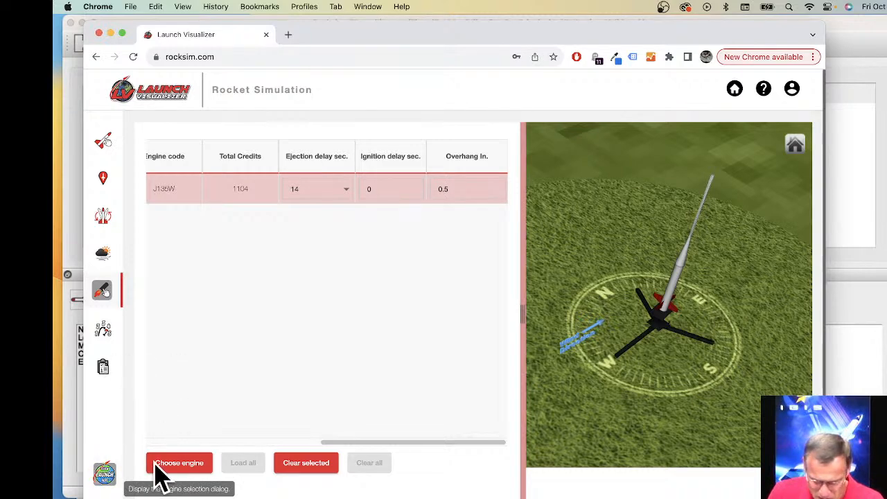
Run the simulation again with the corrected engine overhang, without adding a comment.
{"action": "left_click", "coordinate": [101, 472]}
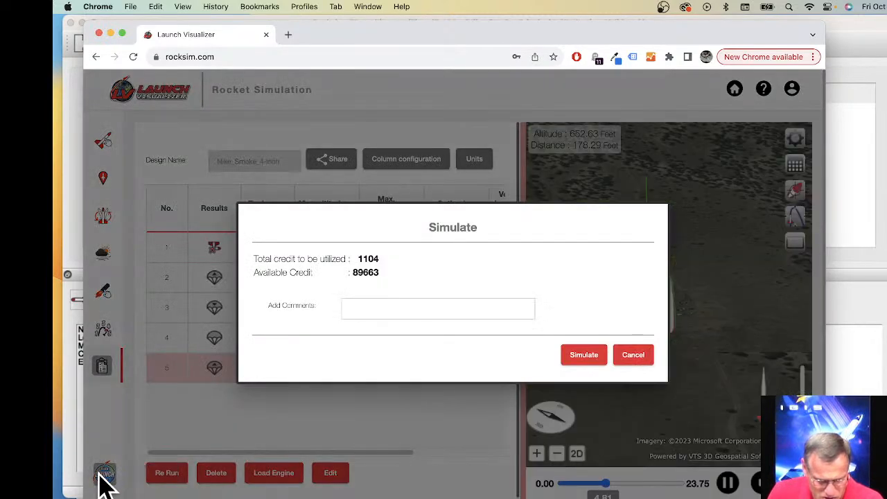
{"action": "left_click", "coordinate": [586, 356]}
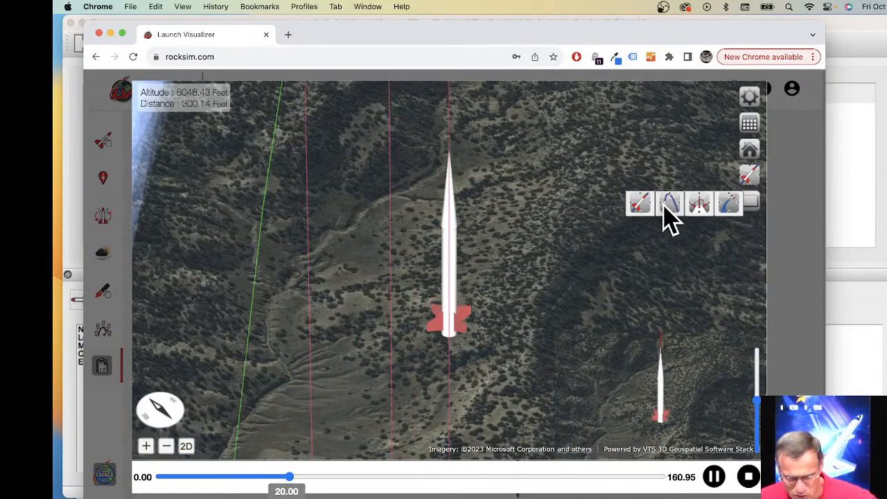
Watch the new flight from the flight path camera view and advance the playback to 159 s.
{"action": "left_click", "coordinate": [670, 205]}
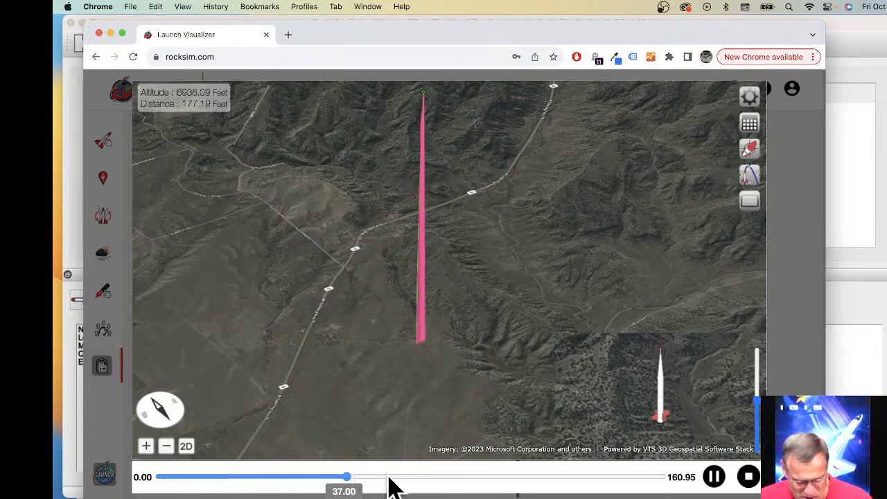
{"action": "left_click_drag", "start_coordinate": [489, 476], "coordinate": [576, 474]}
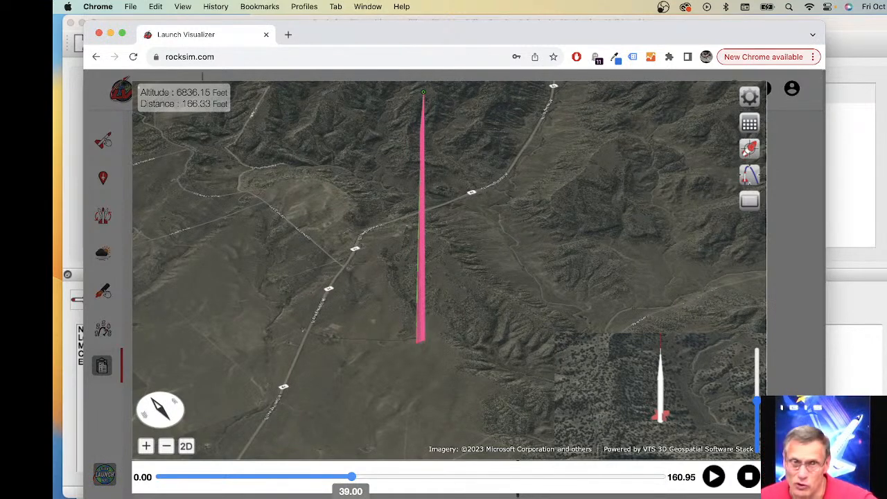
{"action": "left_click_drag", "start_coordinate": [352, 477], "coordinate": [599, 477]}
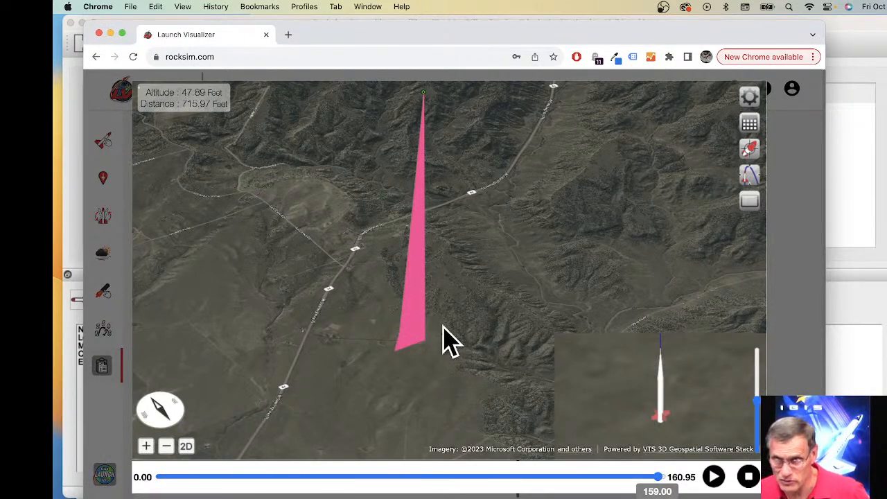
Turn off the Extruded Flight Path in the flight screen preferences and apply the change.
{"action": "mouse_move", "coordinate": [412, 388]}
{"action": "left_mouse_down"}
{"action": "mouse_move", "coordinate": [485, 395]}
{"action": "mouse_move", "coordinate": [686, 371]}
{"action": "mouse_move", "coordinate": [685, 353]}
{"action": "mouse_move", "coordinate": [711, 346]}
{"action": "mouse_move", "coordinate": [651, 344]}
{"action": "mouse_move", "coordinate": [529, 317]}
{"action": "mouse_move", "coordinate": [457, 368]}
{"action": "mouse_move", "coordinate": [460, 404]}
{"action": "mouse_move", "coordinate": [447, 434]}
{"action": "mouse_move", "coordinate": [517, 351]}
{"action": "mouse_move", "coordinate": [508, 388]}
{"action": "mouse_move", "coordinate": [412, 375]}
{"action": "left_mouse_up"}
{"action": "scroll", "coordinate": [425, 364], "scroll_direction": "up", "scroll_amount": 5}
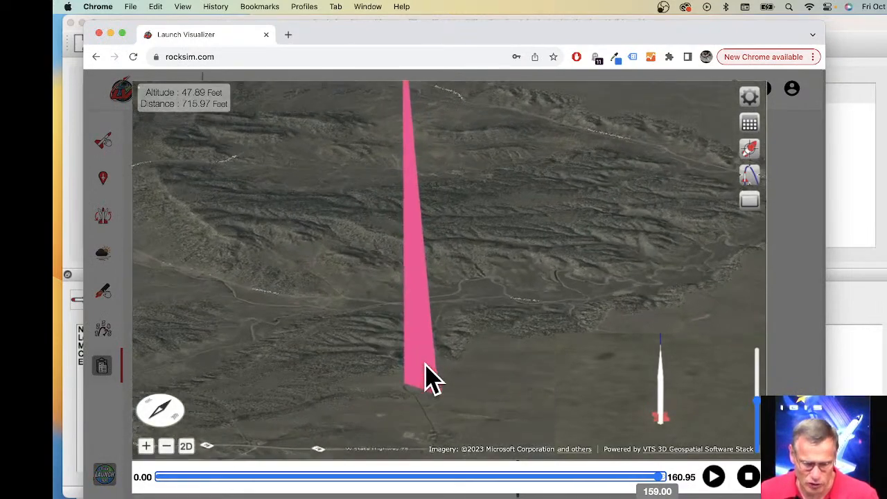
{"action": "left_click_drag", "start_coordinate": [449, 359], "coordinate": [461, 322]}
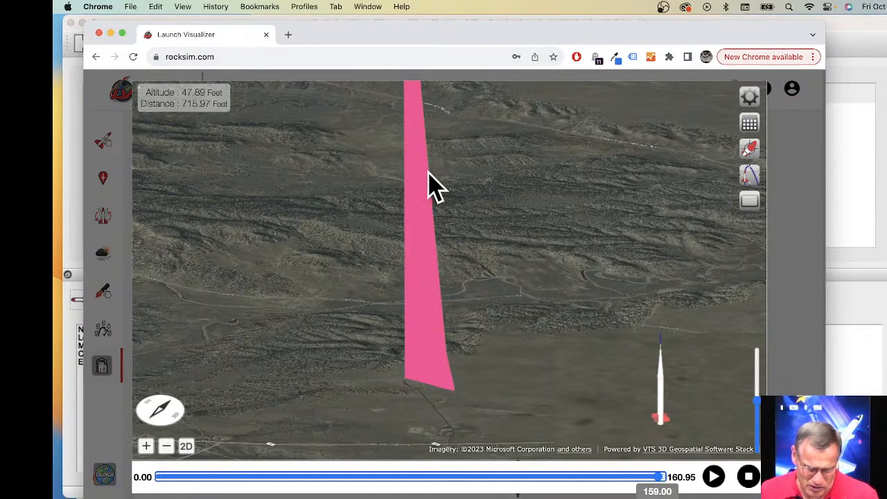
{"action": "left_click", "coordinate": [751, 102]}
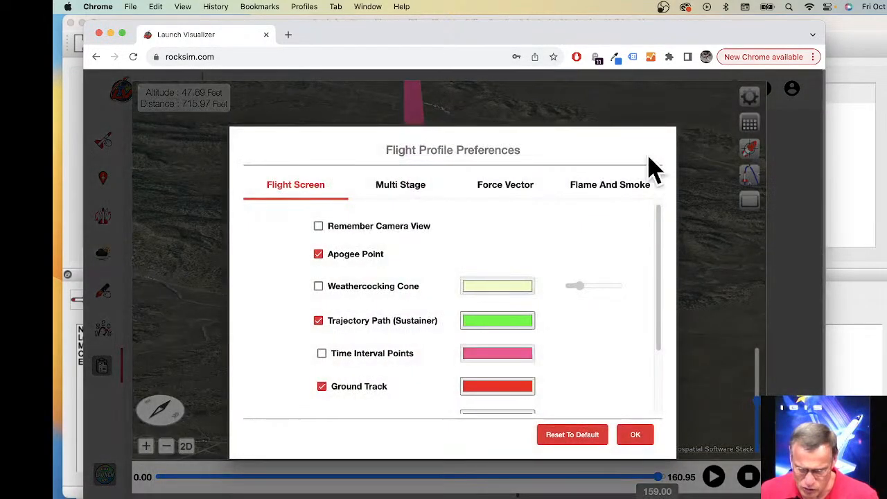
{"action": "scroll", "coordinate": [352, 392], "scroll_direction": "down", "scroll_amount": 2}
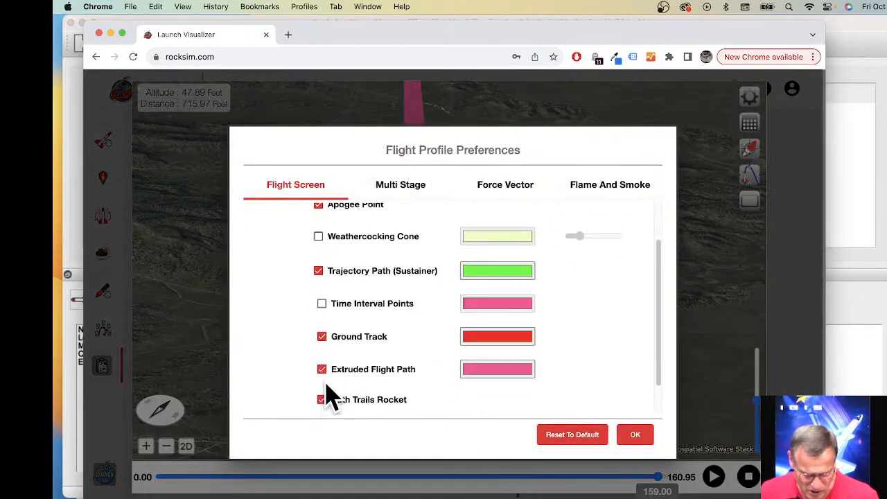
{"action": "left_click", "coordinate": [324, 371]}
{"action": "left_click", "coordinate": [633, 437]}
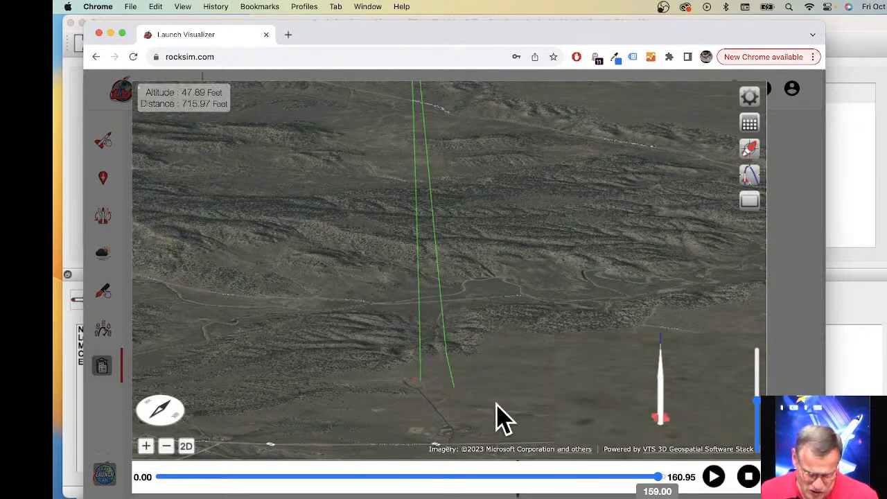
Inspect the trajectory lines near the ground, switch to the rocket camera view, and hide the inset rocket view.
{"action": "left_click_drag", "start_coordinate": [502, 390], "coordinate": [561, 367]}
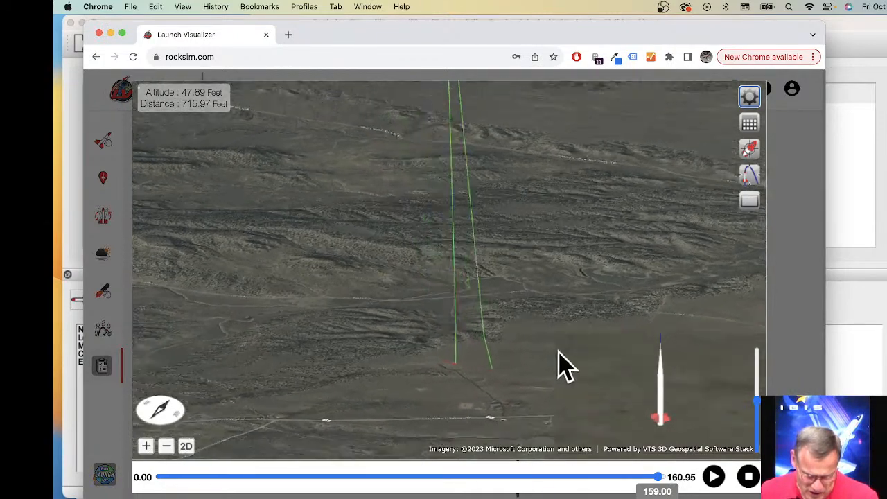
{"action": "left_click_drag", "start_coordinate": [469, 345], "coordinate": [442, 347]}
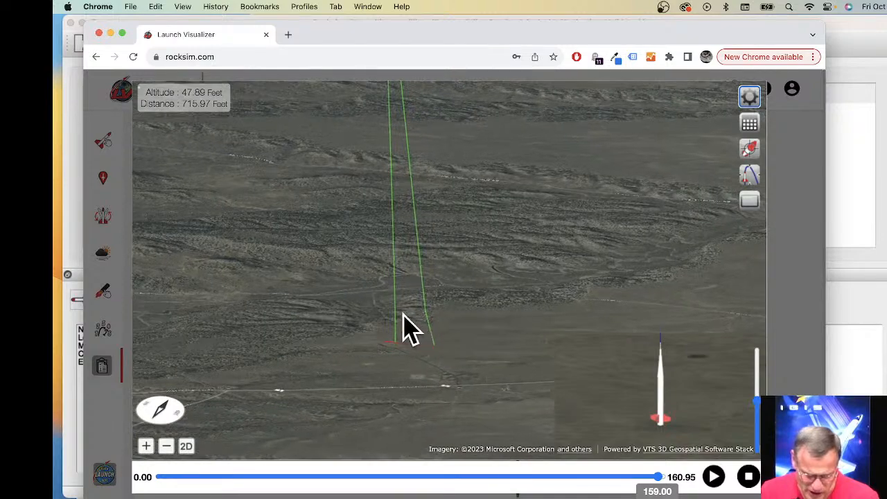
{"action": "mouse_move", "coordinate": [403, 326]}
{"action": "left_mouse_down"}
{"action": "mouse_move", "coordinate": [381, 347]}
{"action": "mouse_move", "coordinate": [374, 385]}
{"action": "mouse_move", "coordinate": [406, 357]}
{"action": "mouse_move", "coordinate": [409, 317]}
{"action": "left_mouse_up"}
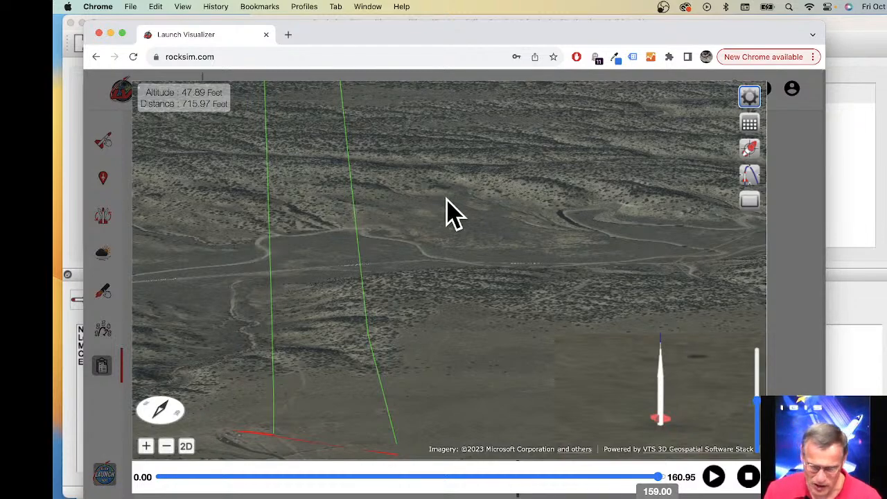
{"action": "left_click_drag", "start_coordinate": [448, 212], "coordinate": [446, 200]}
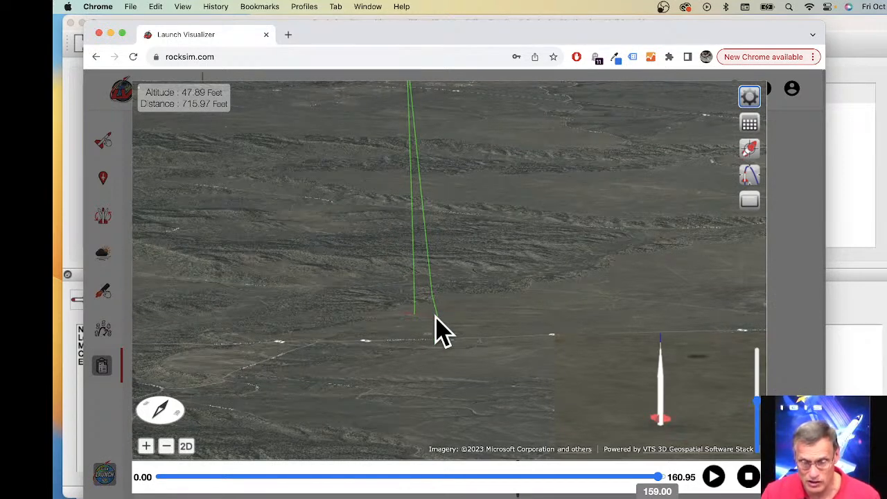
{"action": "left_click", "coordinate": [746, 178]}
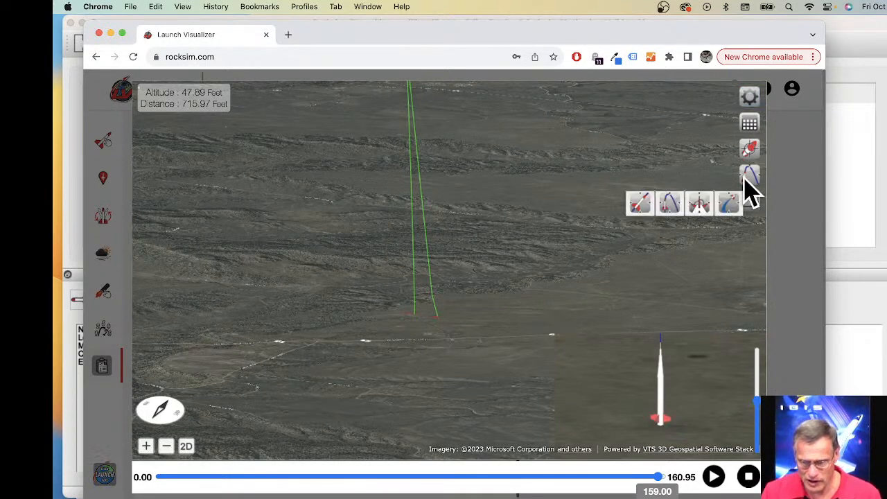
{"action": "left_click", "coordinate": [638, 204]}
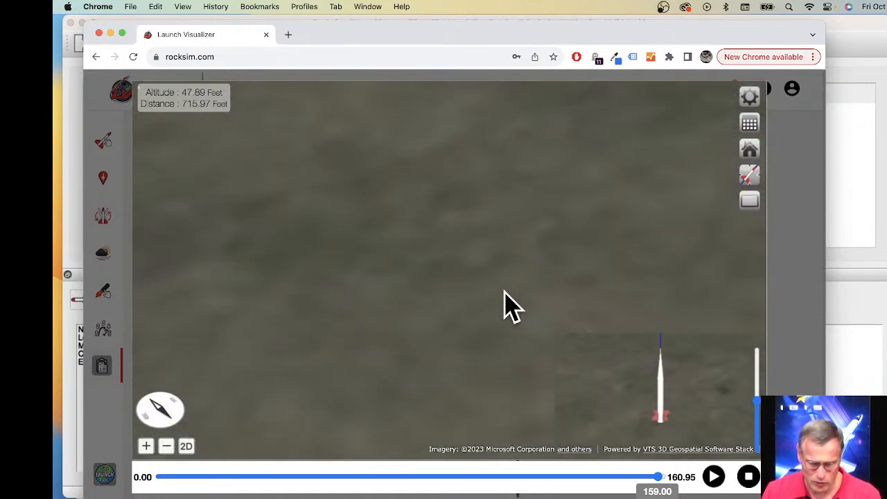
{"action": "left_click", "coordinate": [751, 179]}
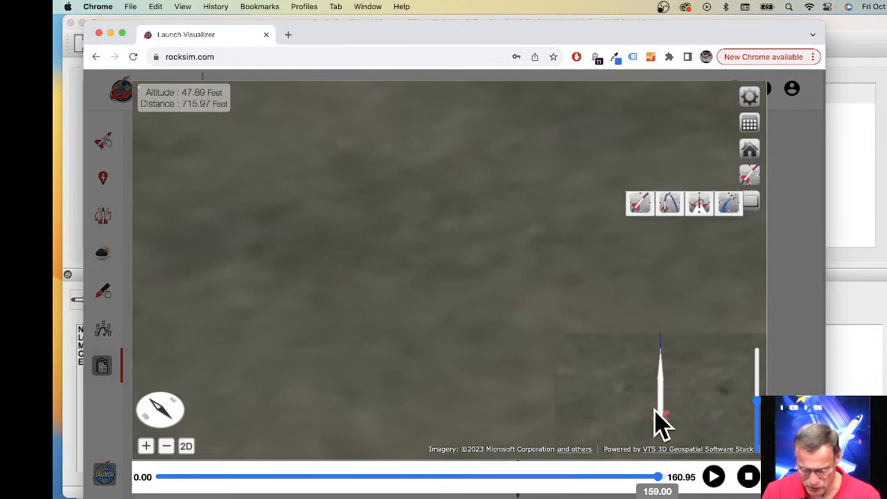
{"action": "left_click", "coordinate": [641, 205]}
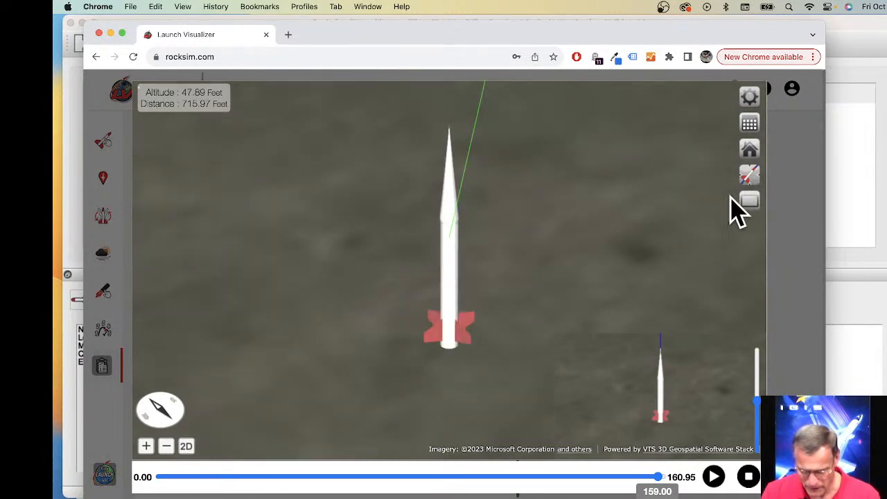
{"action": "left_click", "coordinate": [748, 201]}
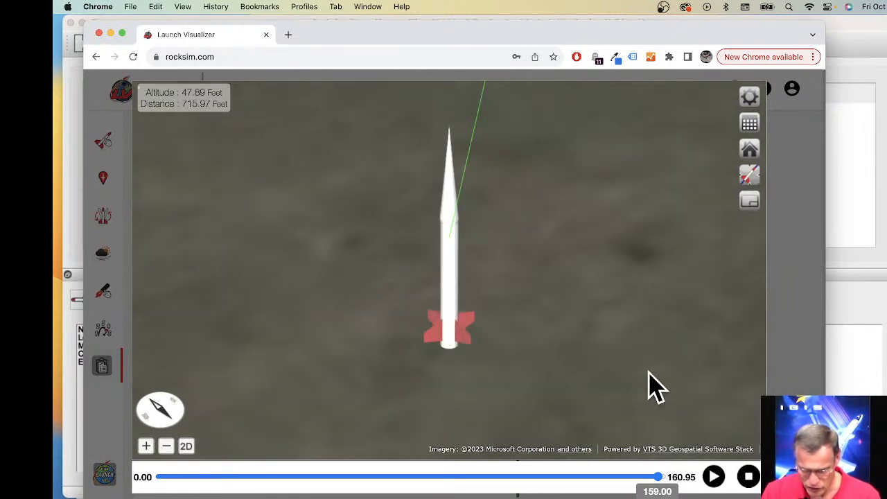
Replay the flight from 0.00 s with the rocket and parachute in frame, and pause at 70 s.
{"action": "left_click", "coordinate": [166, 447]}
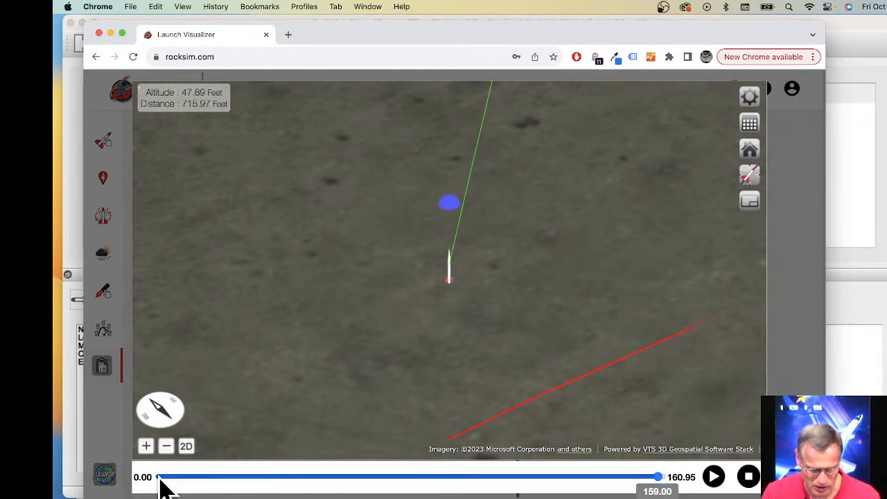
{"action": "left_click", "coordinate": [160, 478]}
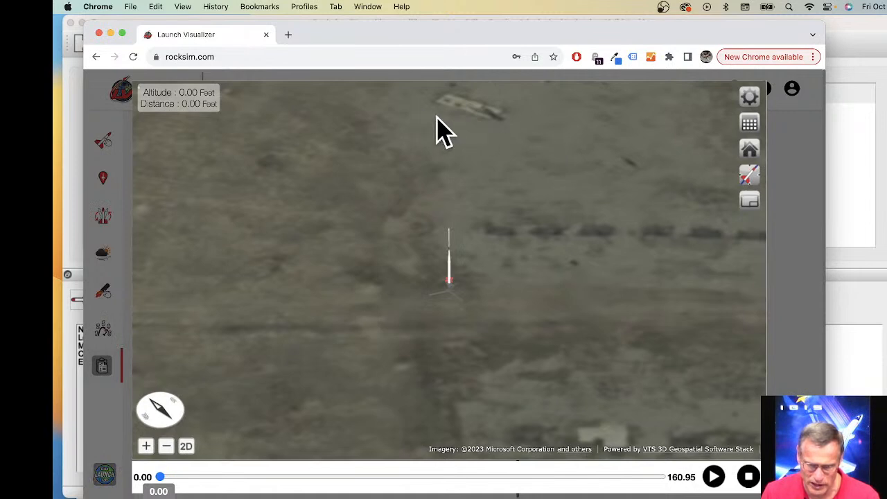
{"action": "left_click", "coordinate": [717, 478]}
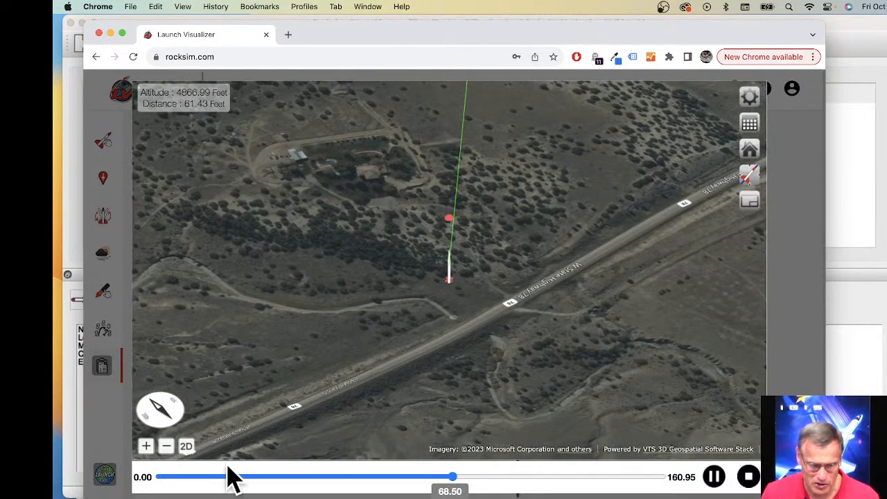
{"action": "left_click", "coordinate": [715, 476]}
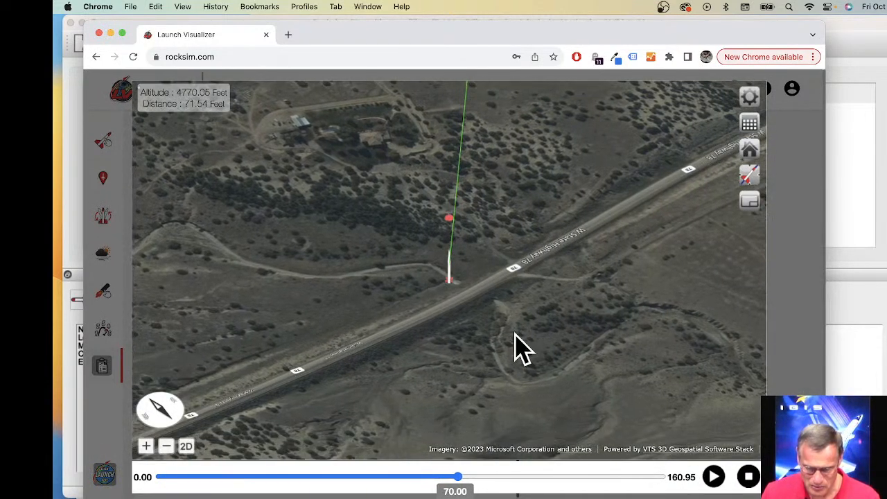
Watch the descent from the flight path camera view, centred on the rocket, and pause the playback at 88.5 s.
{"action": "scroll", "coordinate": [516, 347], "scroll_direction": "up", "scroll_amount": 5}
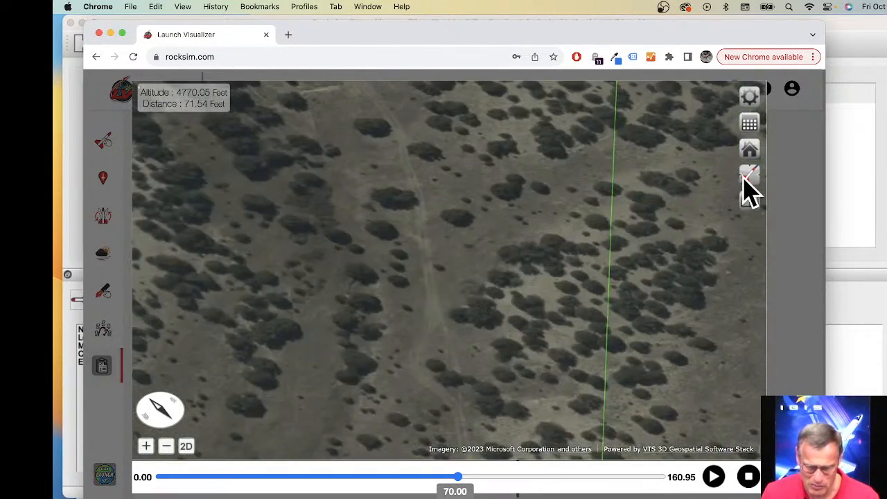
{"action": "left_click", "coordinate": [747, 177]}
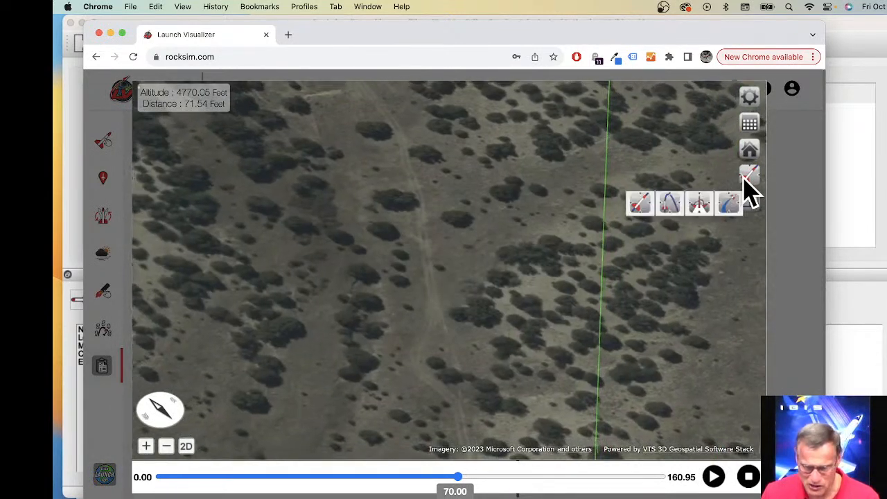
{"action": "left_click", "coordinate": [670, 205]}
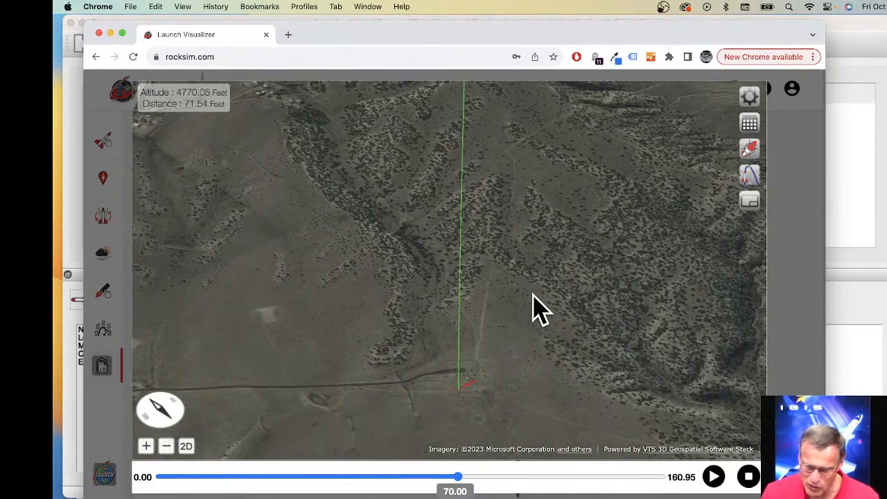
{"action": "left_click", "coordinate": [745, 157]}
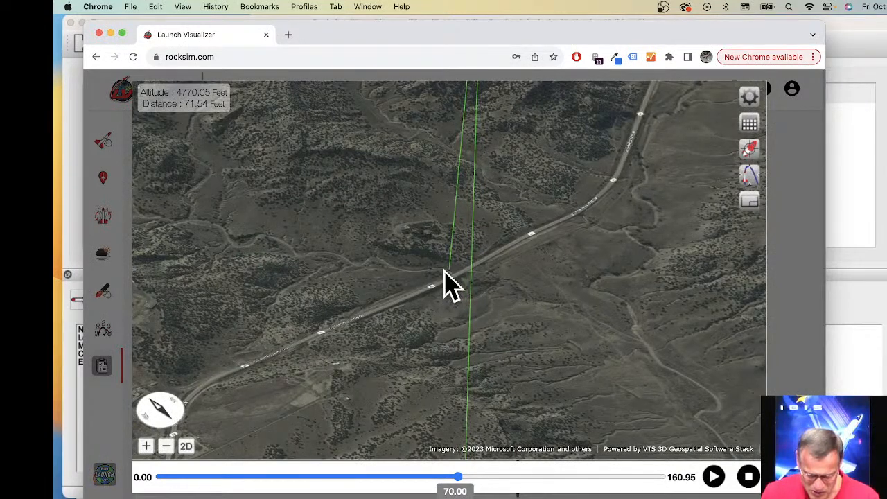
{"action": "left_click", "coordinate": [714, 477]}
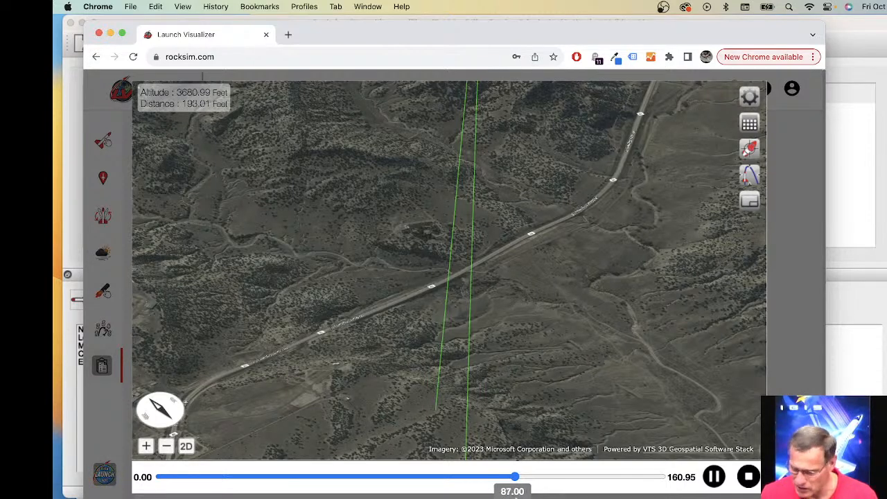
{"action": "left_click", "coordinate": [714, 477]}
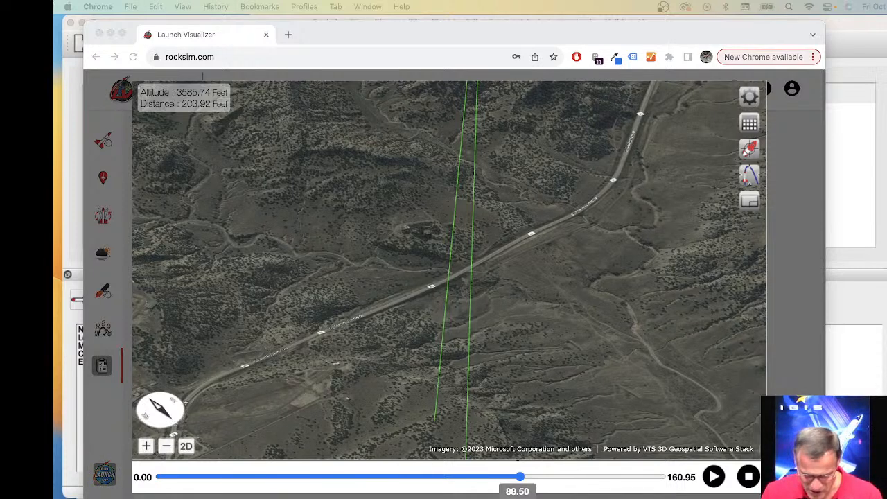
Switch to the Apogee Components website in Microsoft Edge and look through the company's Our History page.
{"action": "key", "text": "super+Tab"}
{"action": "scroll", "coordinate": [452, 268], "scroll_direction": "up", "scroll_amount": 3}
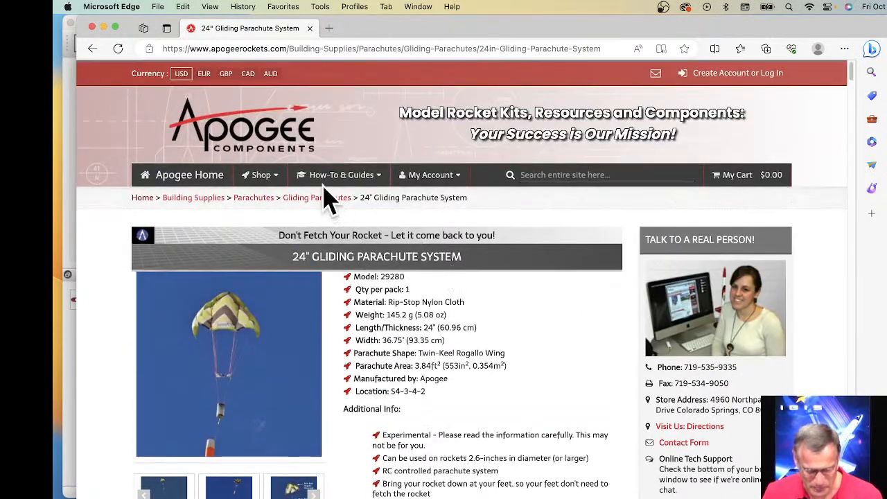
{"action": "mouse_move", "coordinate": [340, 187]}
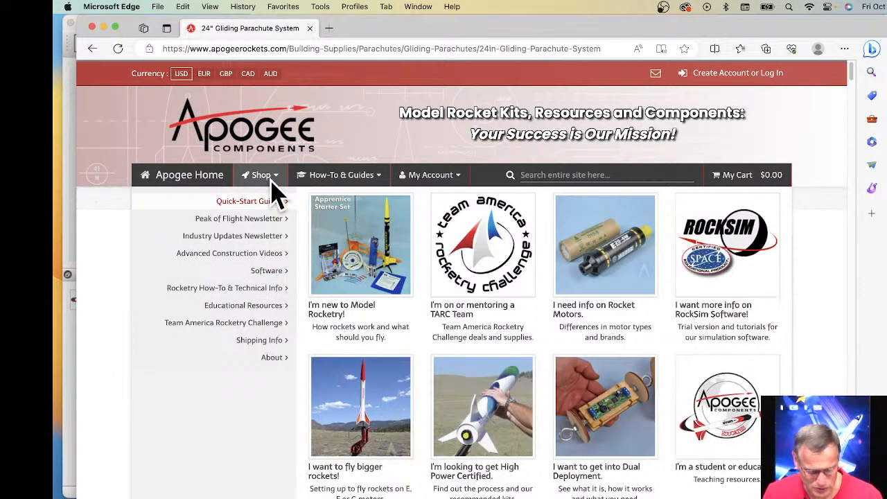
{"action": "left_click", "coordinate": [269, 359]}
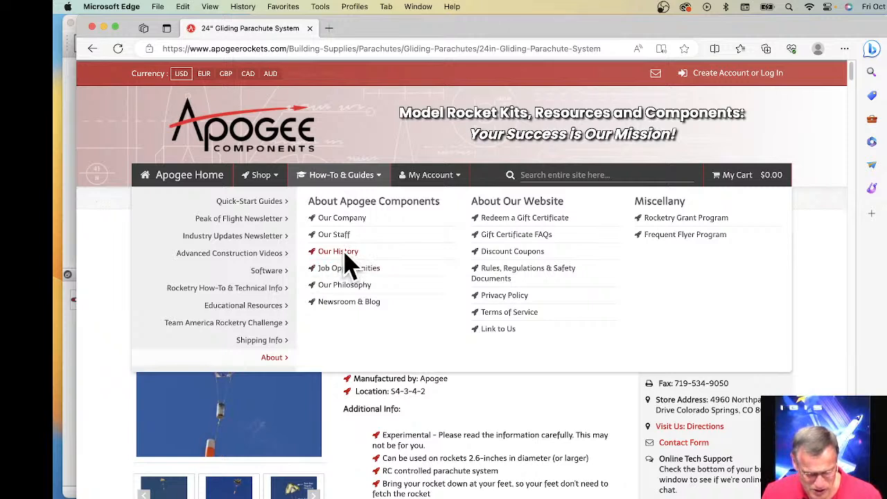
{"action": "left_click", "coordinate": [345, 253]}
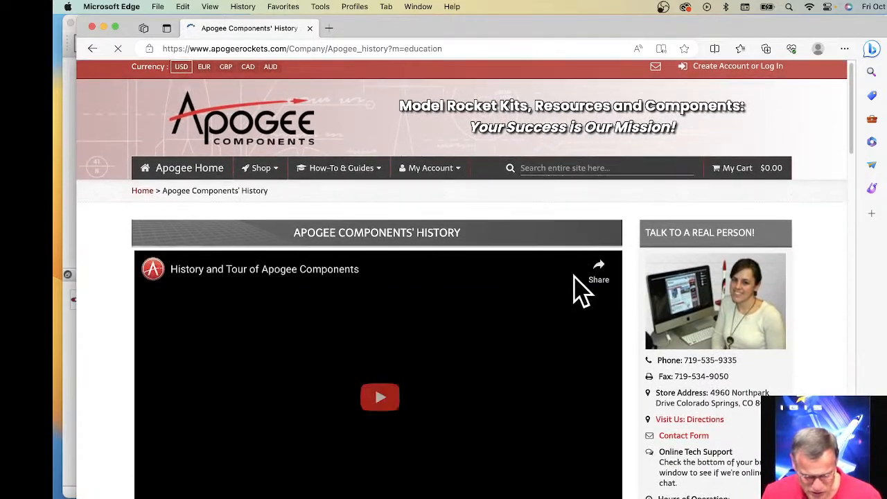
{"action": "scroll", "coordinate": [644, 298], "scroll_direction": "down", "scroll_amount": 5}
{"action": "scroll", "coordinate": [644, 298], "scroll_direction": "down", "scroll_amount": 15}
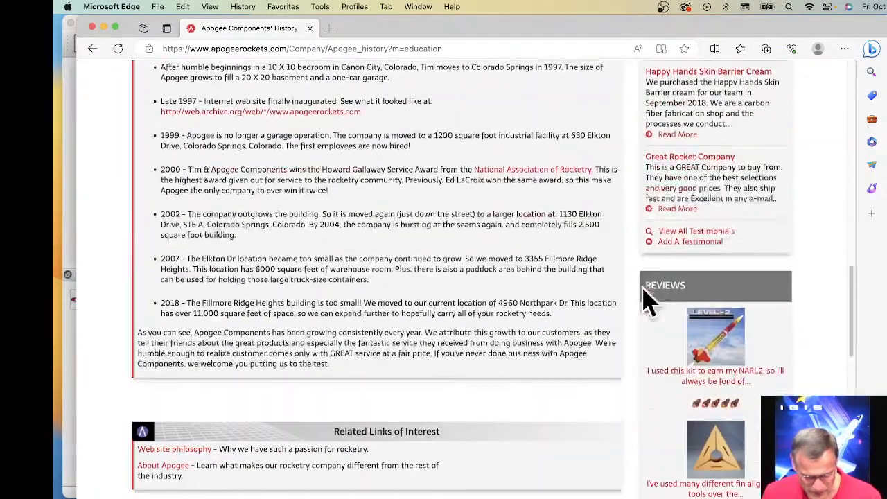
{"action": "scroll", "coordinate": [589, 310], "scroll_direction": "up", "scroll_amount": 20}
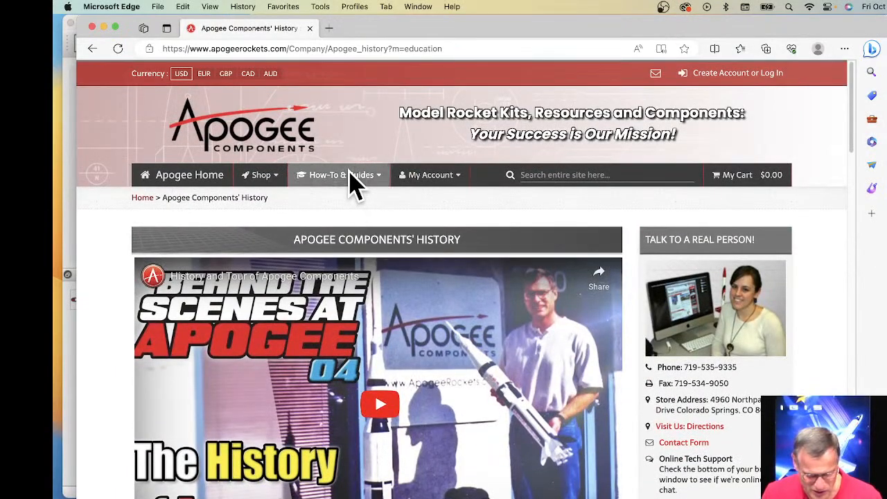
Open the Our Philosophy page and examine the launch pad group photo.
{"action": "mouse_move", "coordinate": [341, 189]}
{"action": "mouse_move", "coordinate": [281, 362]}
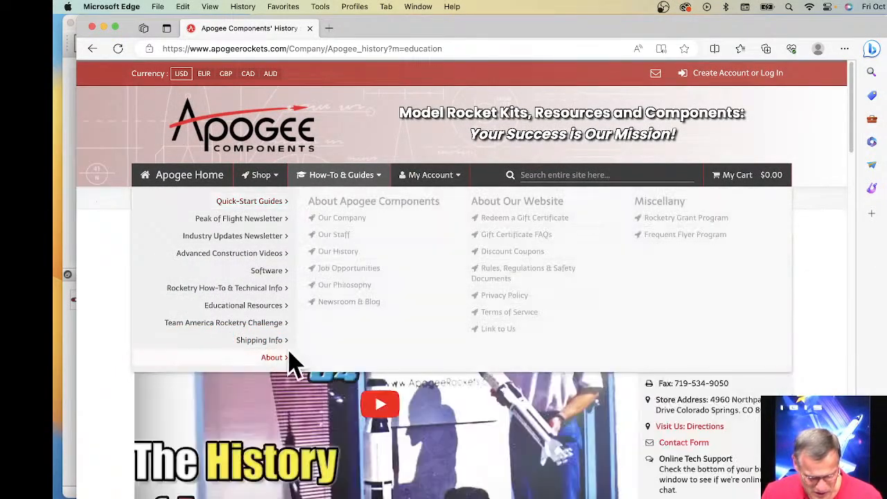
{"action": "left_click", "coordinate": [341, 287]}
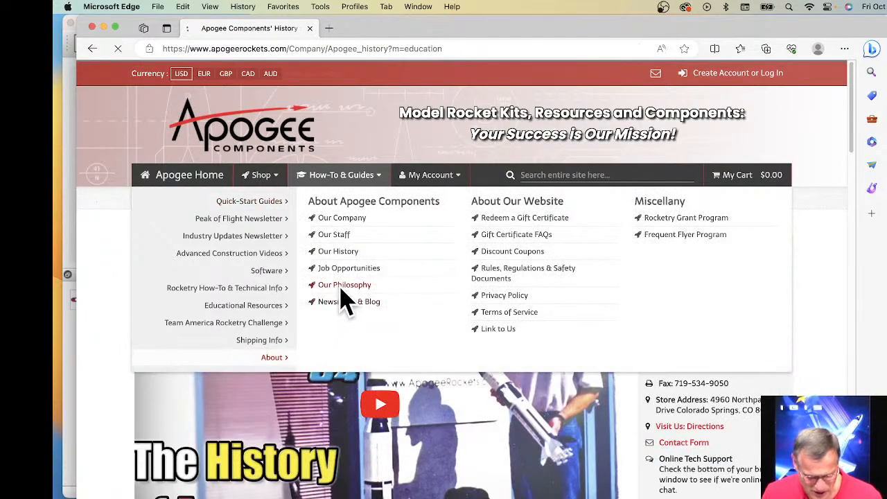
{"action": "scroll", "coordinate": [594, 319], "scroll_direction": "down", "scroll_amount": 5}
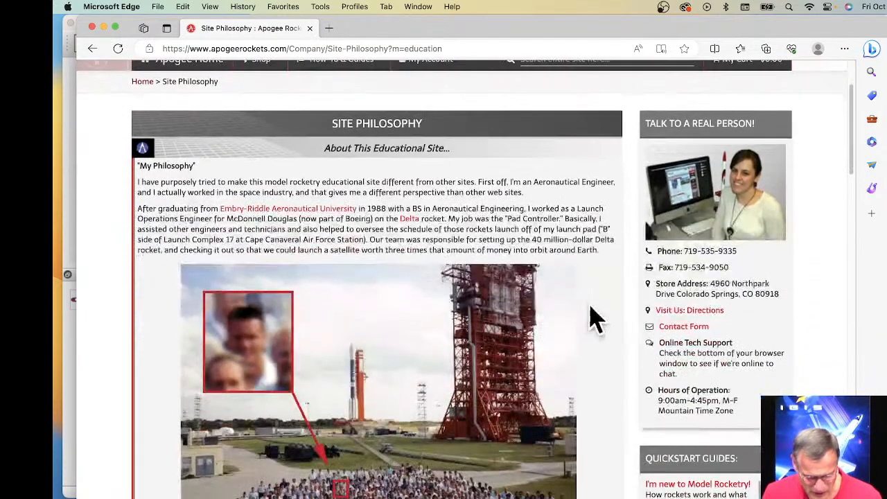
{"action": "scroll", "coordinate": [594, 319], "scroll_direction": "down", "scroll_amount": 2}
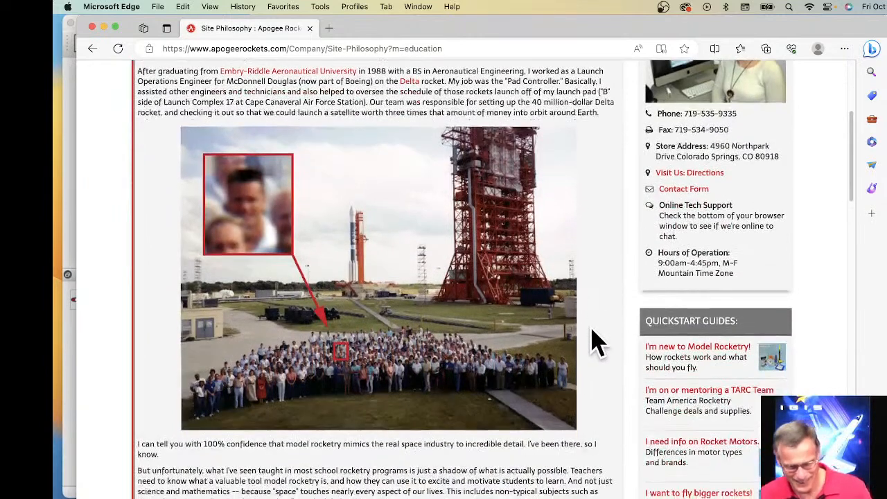